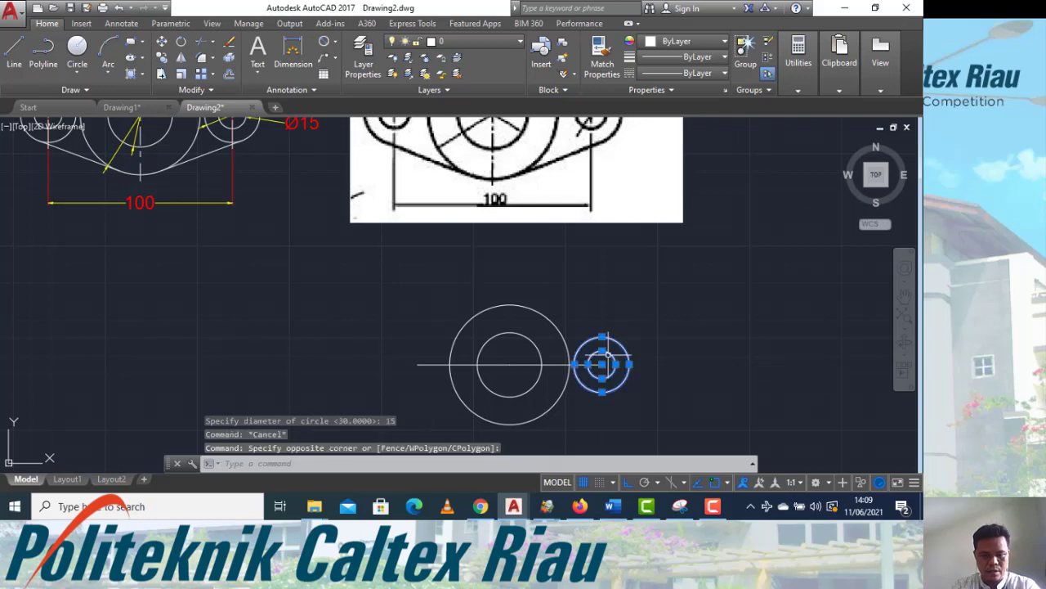
Copy the two small concentric circles from their centre to the opposite end of the horizontal line.
{"action": "type", "text": "co"}
{"action": "key", "text": "Return"}
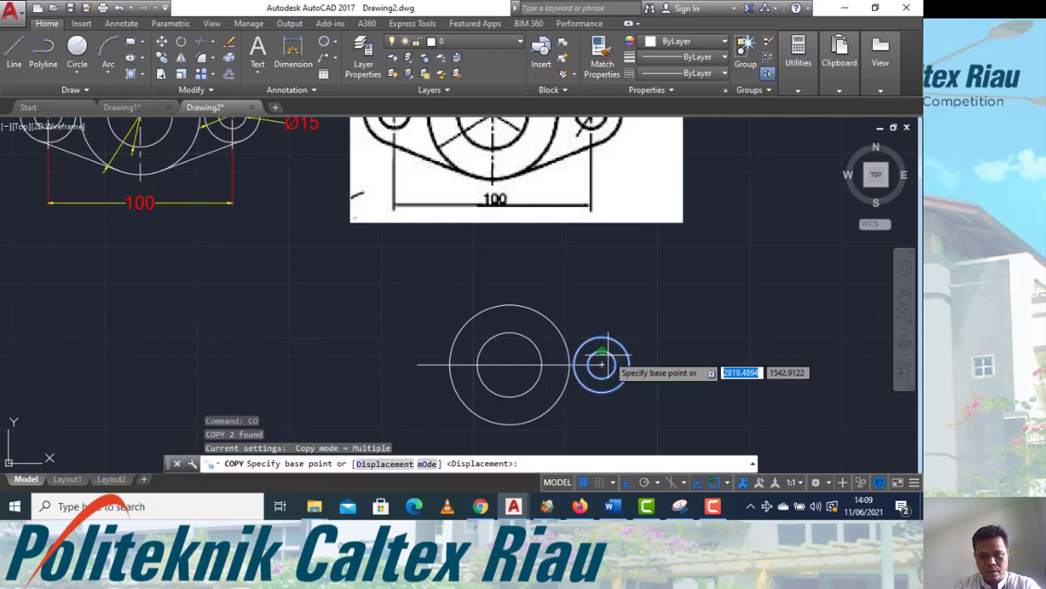
{"action": "left_click", "coordinate": [609, 359]}
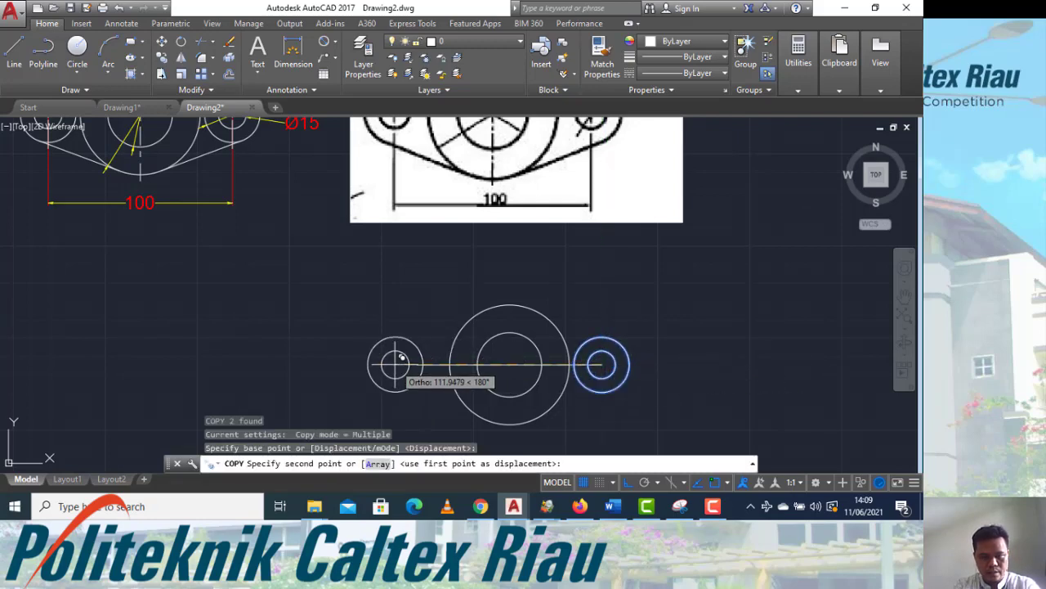
{"action": "left_click", "coordinate": [418, 363]}
{"action": "key", "text": "Escape"}
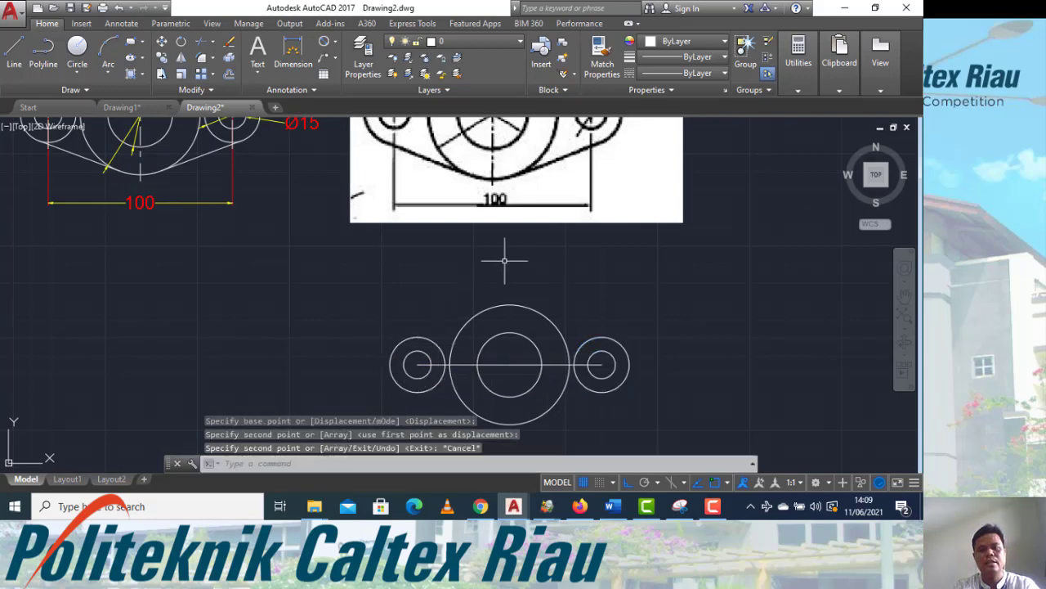
Draw a line tangent to the tops of the left outer small circle and the large central circle.
{"action": "scroll", "coordinate": [505, 274], "scroll_direction": "down", "scroll_amount": 2}
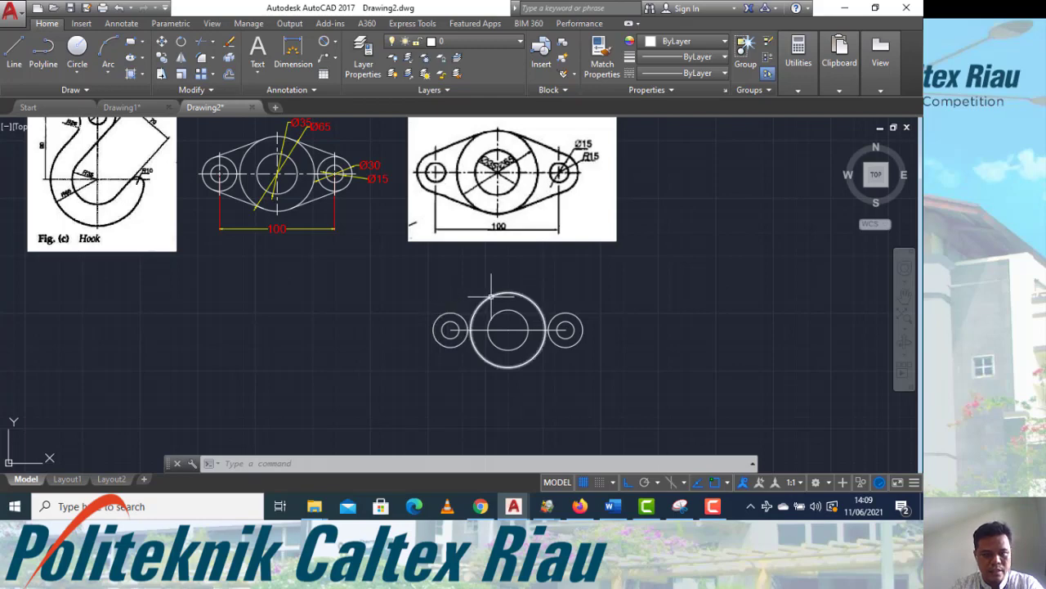
{"action": "key", "text": "Escape"}
{"action": "key", "text": "Escape"}
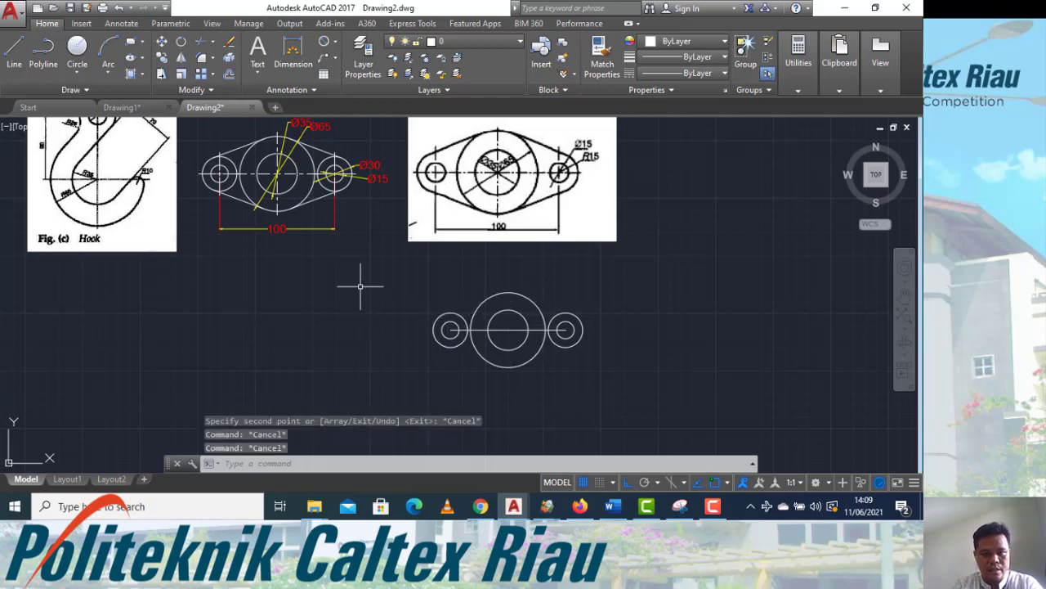
{"action": "type", "text": "l"}
{"action": "key", "text": "Return"}
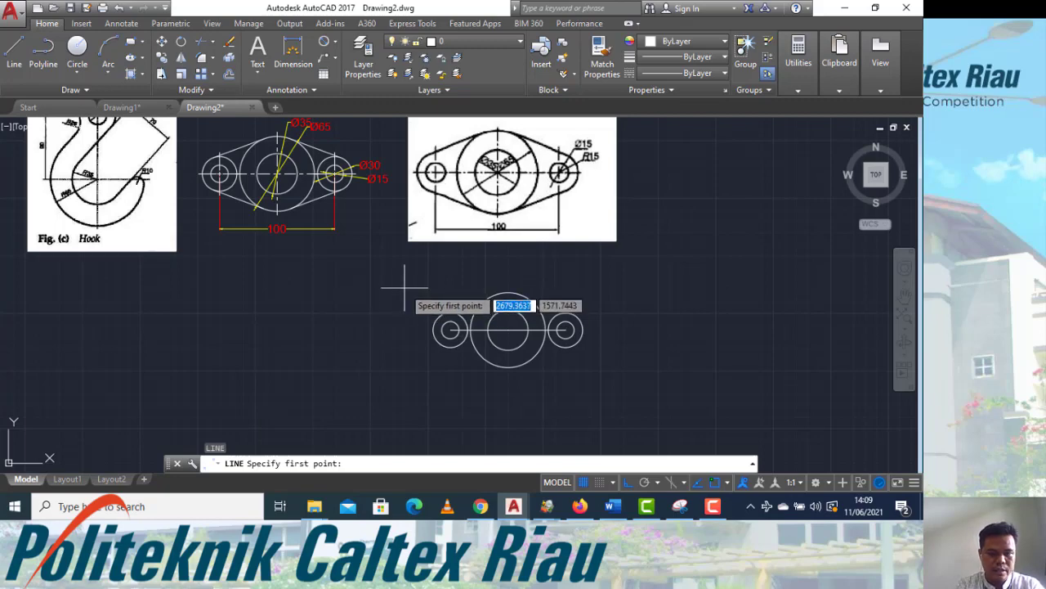
{"action": "type", "text": "tan"}
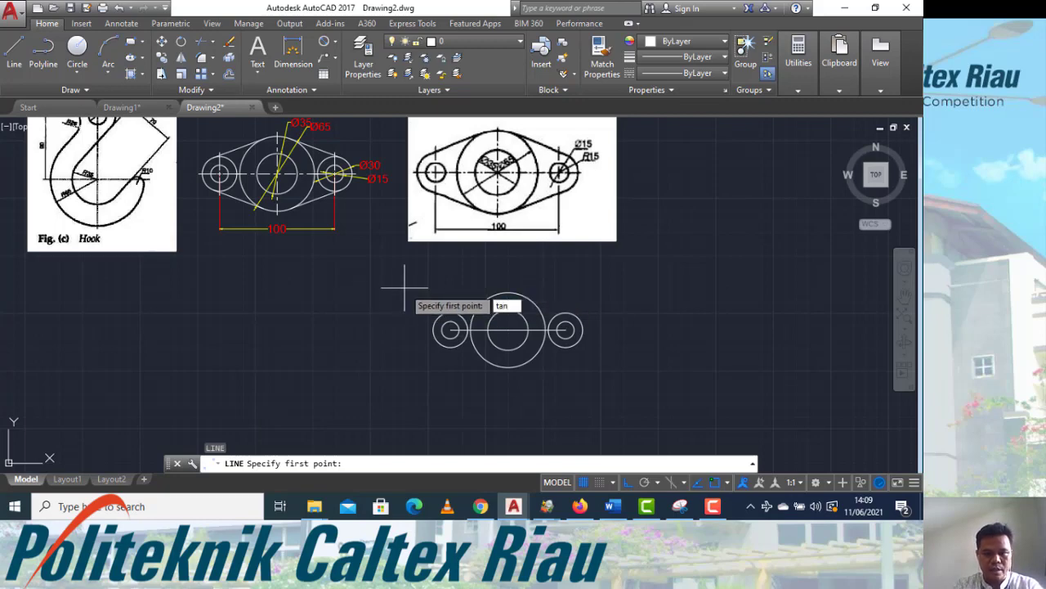
{"action": "key", "text": "Return"}
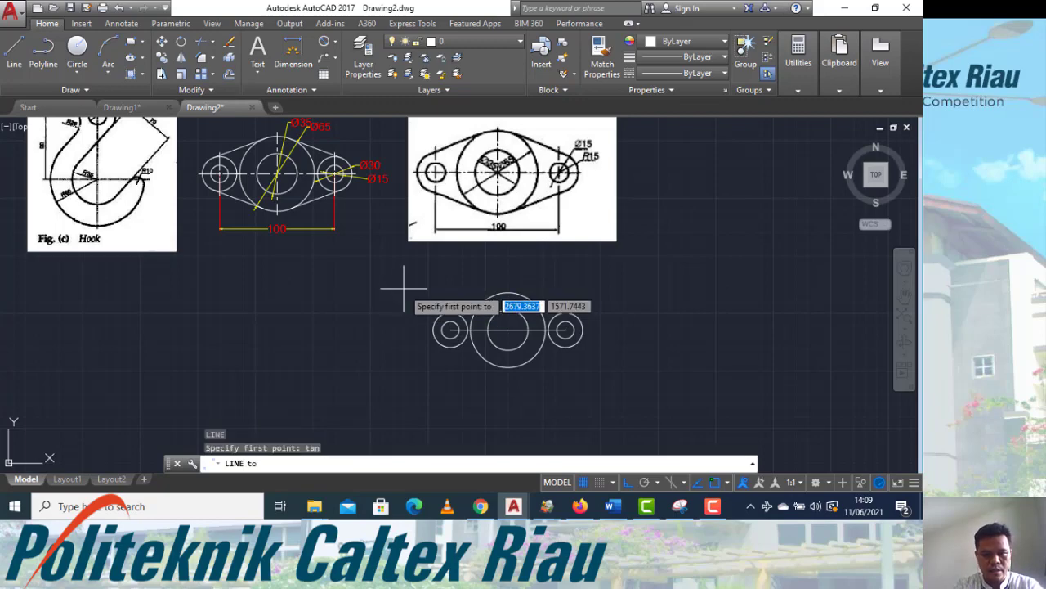
{"action": "left_click", "coordinate": [437, 316]}
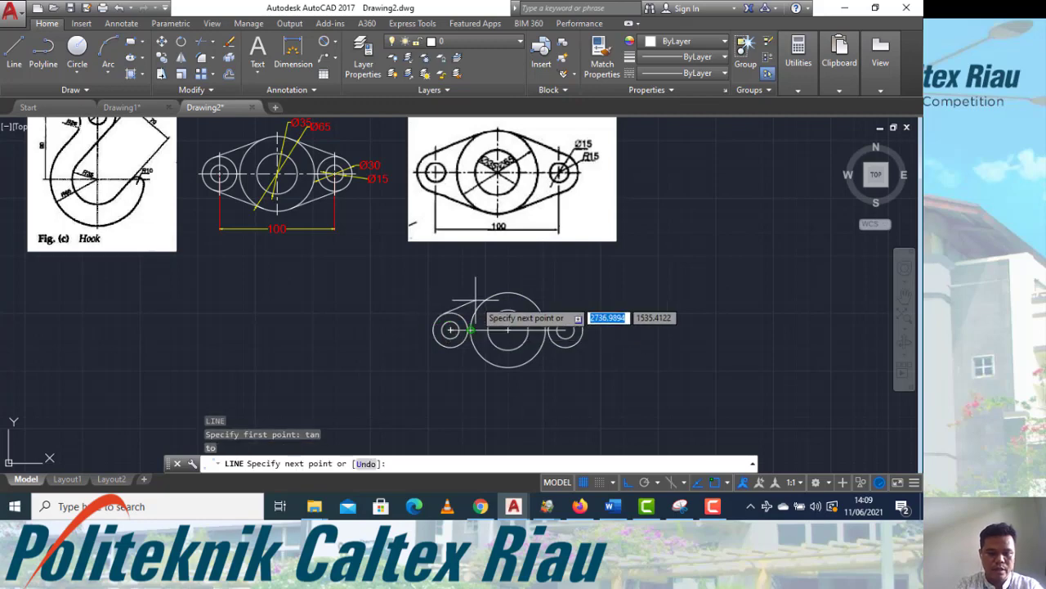
{"action": "type", "text": "tan"}
{"action": "key", "text": "Return"}
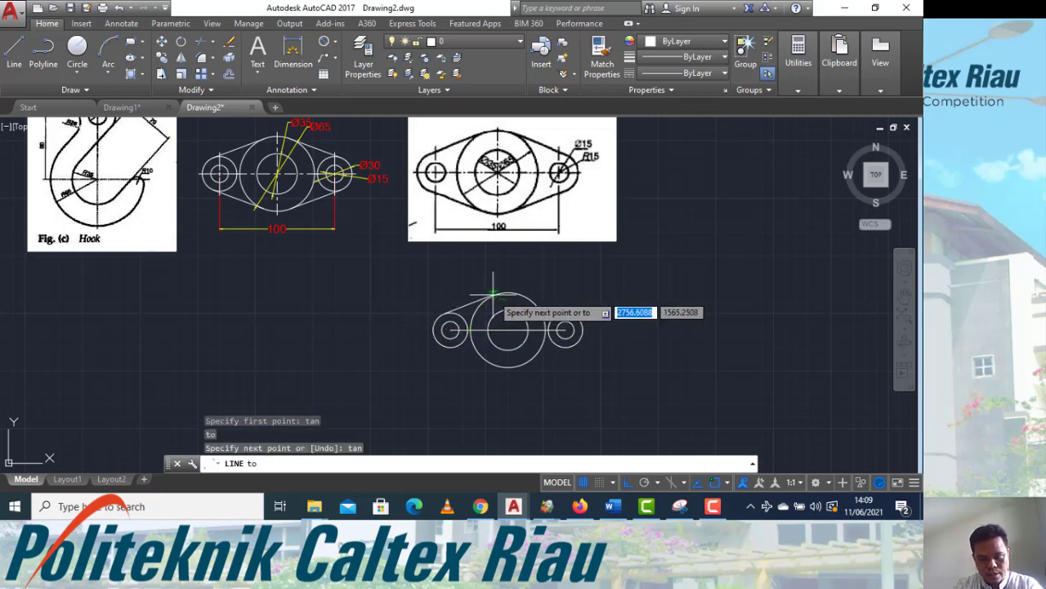
{"action": "left_click", "coordinate": [495, 293]}
{"action": "key", "text": "Return"}
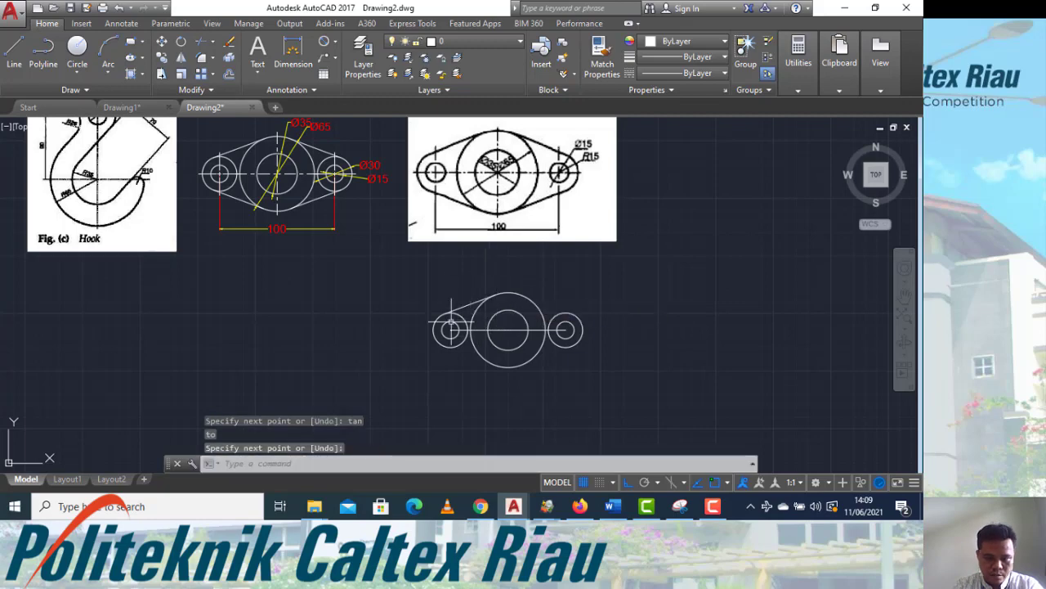
Draw a line tangent to the undersides of the left outer small circle and the large central circle.
{"action": "type", "text": "l"}
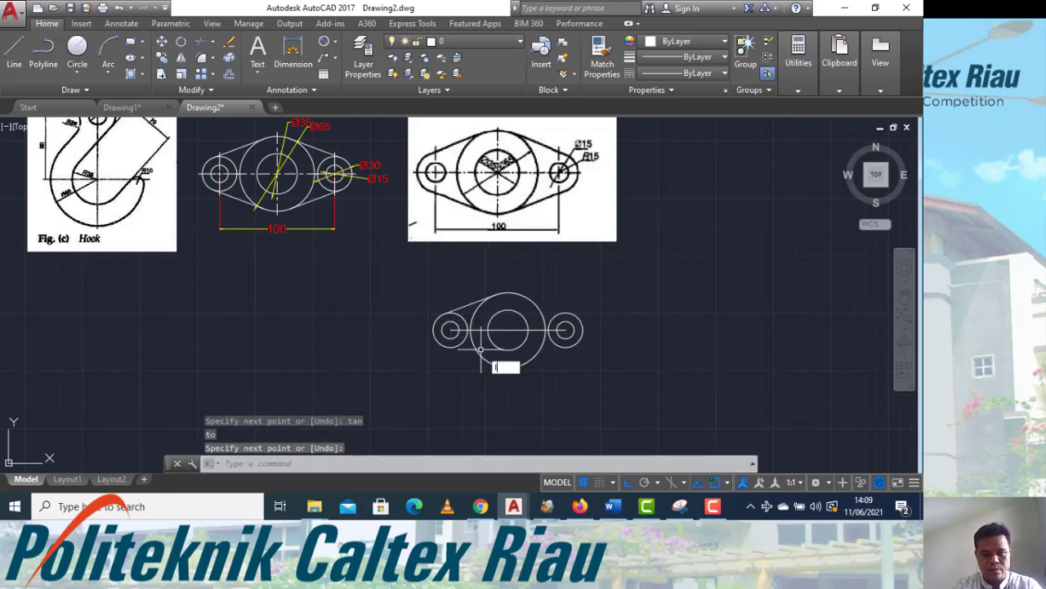
{"action": "key", "text": "Return"}
{"action": "type", "text": "ta"}
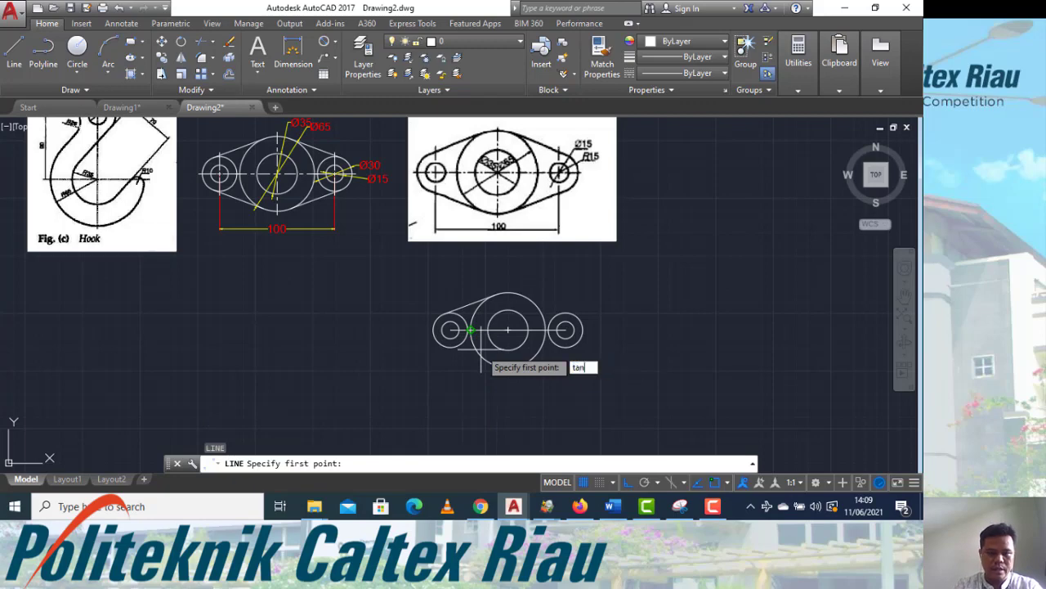
{"action": "type", "text": "n"}
{"action": "key", "text": "Return"}
{"action": "left_click", "coordinate": [456, 347]}
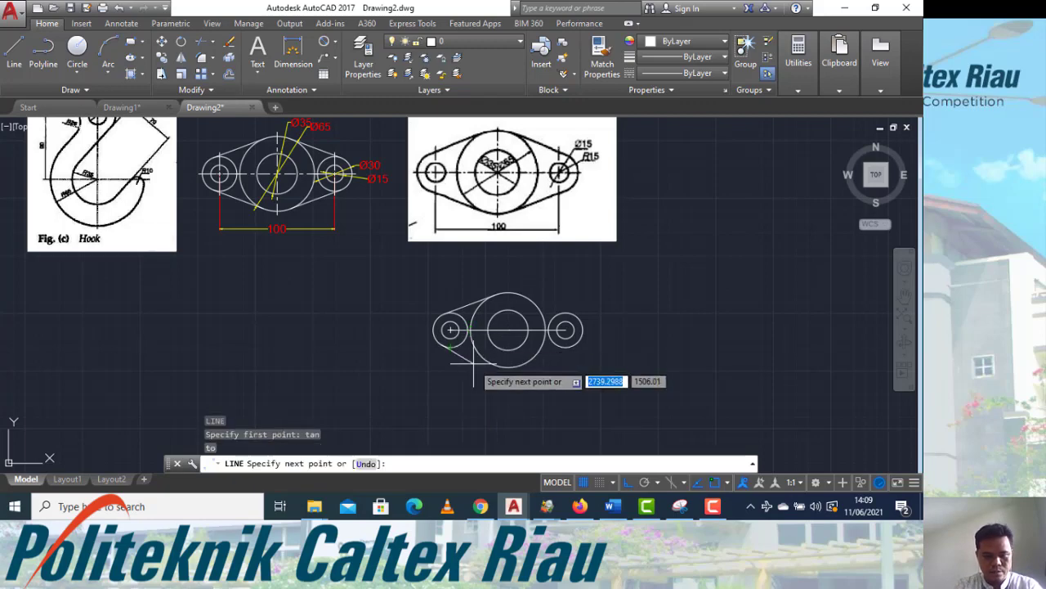
{"action": "type", "text": "tan"}
{"action": "key", "text": "Return"}
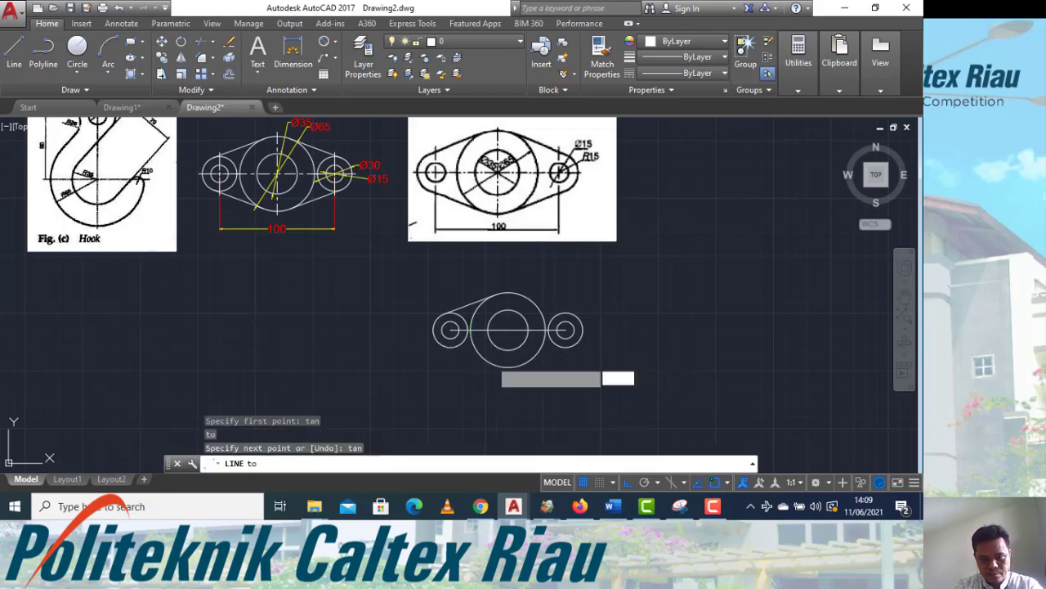
{"action": "left_click", "coordinate": [486, 357]}
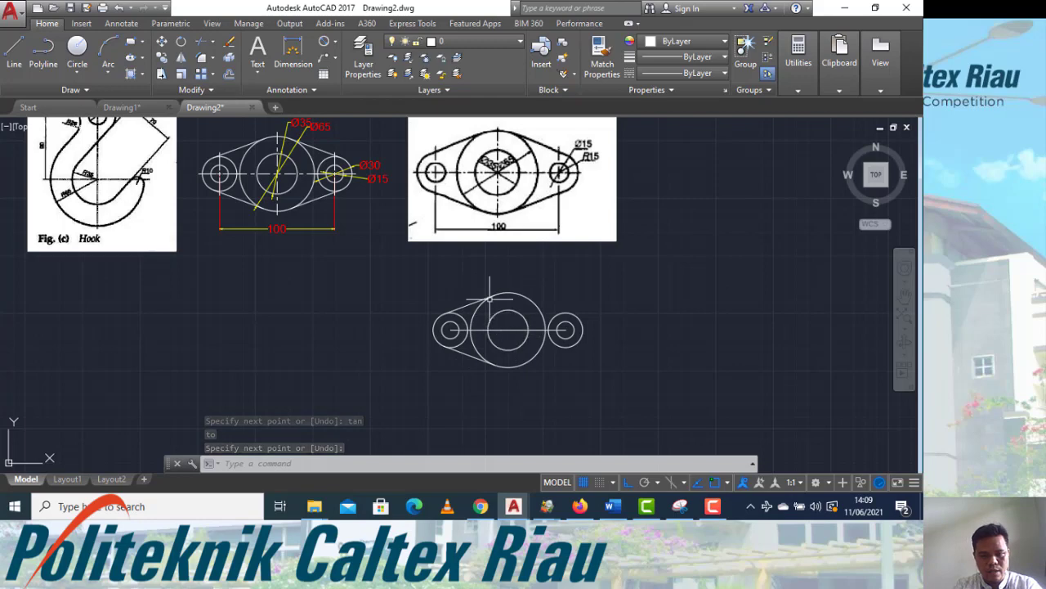
Draw a line tangent to the tops of the large central circle and the right outer small circle.
{"action": "type", "text": "l"}
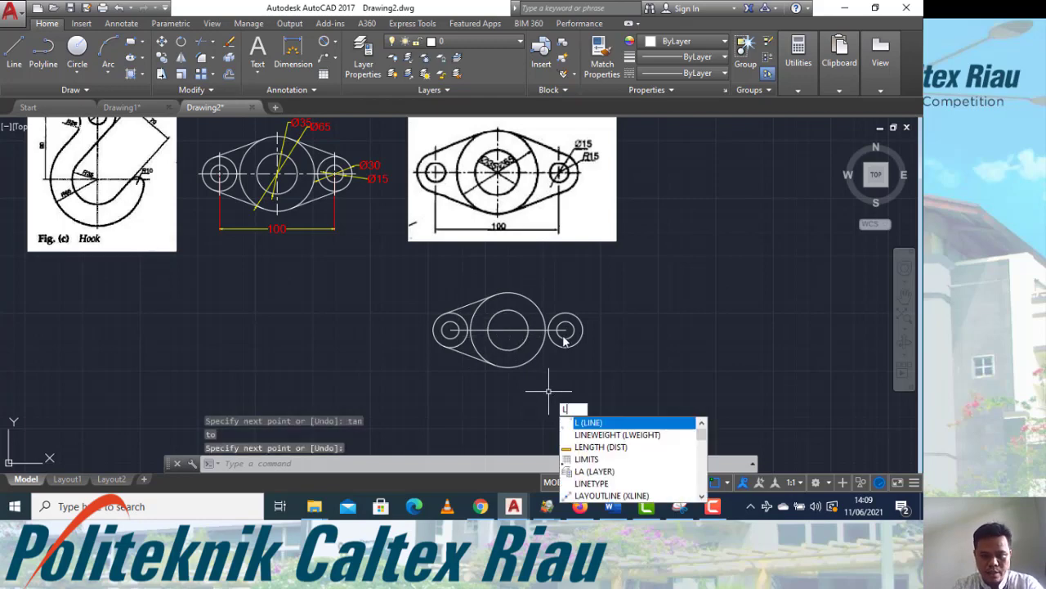
{"action": "key", "text": "Return"}
{"action": "type", "text": "tan"}
{"action": "key", "text": "Return"}
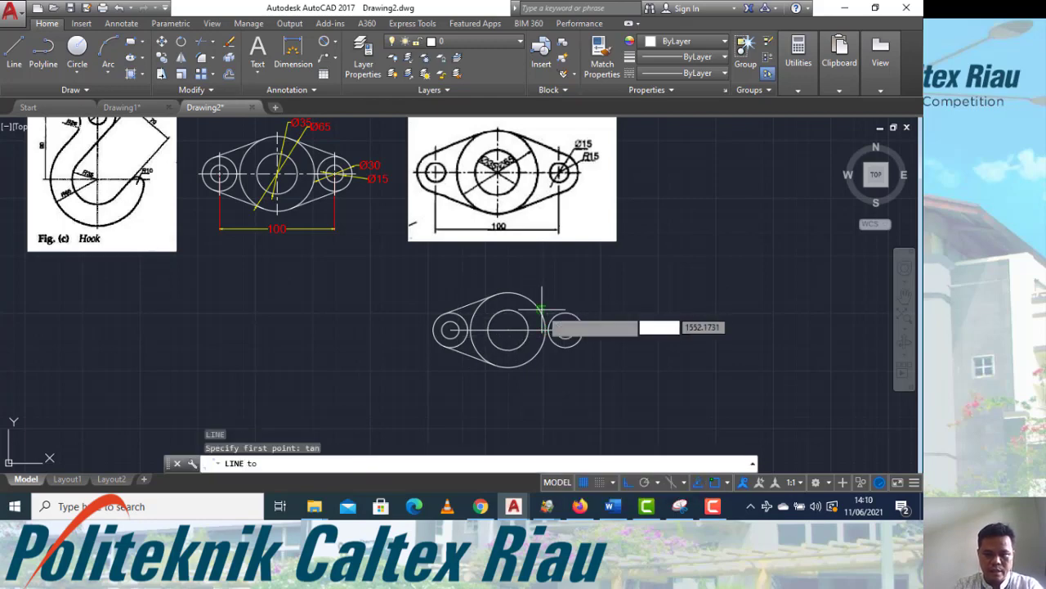
{"action": "left_click", "coordinate": [527, 292]}
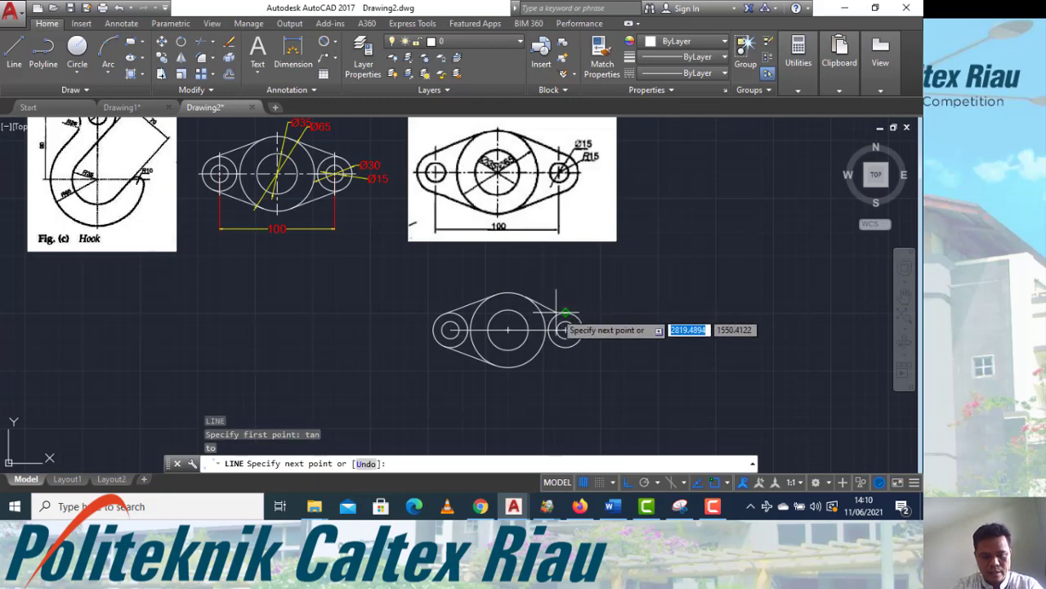
{"action": "type", "text": "tan"}
{"action": "key", "text": "Return"}
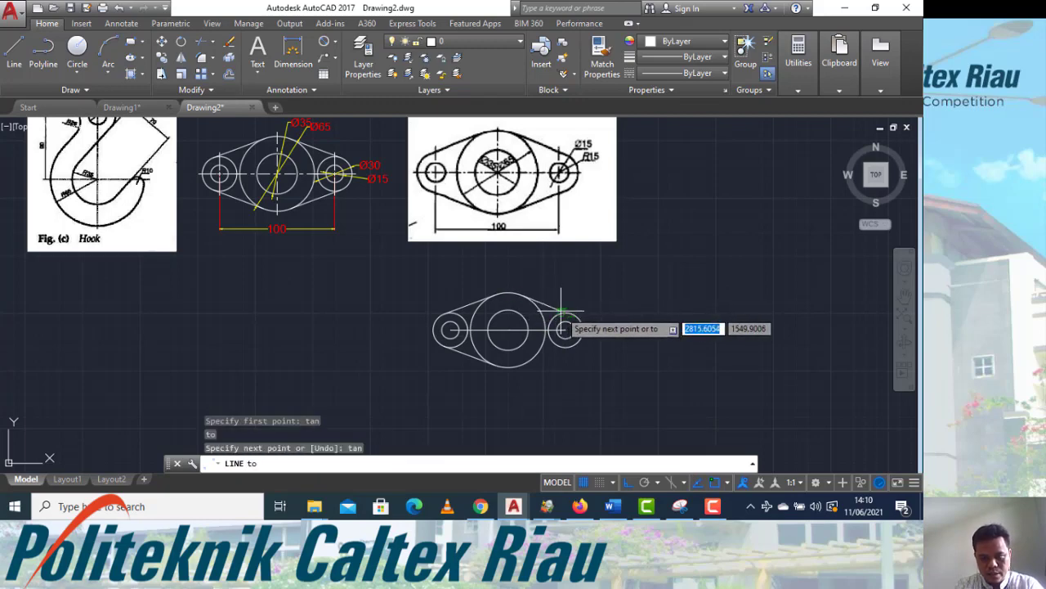
{"action": "left_click", "coordinate": [557, 313]}
{"action": "key", "text": "Return"}
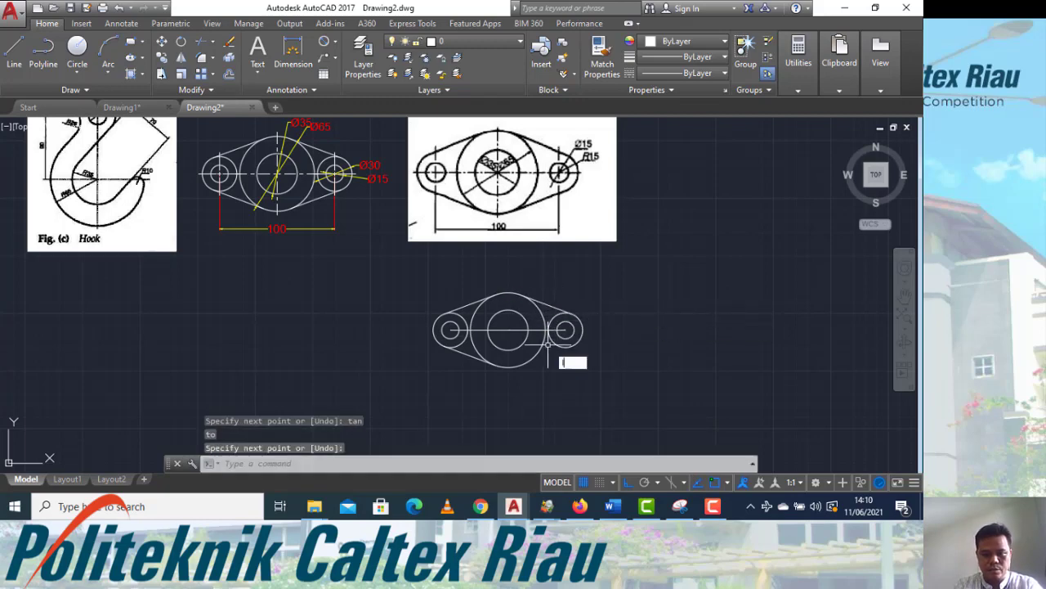
Draw a line tangent to the undersides of the right outer small circle and the large central circle.
{"action": "key", "text": "Return"}
{"action": "type", "text": "tan"}
{"action": "key", "text": "Return"}
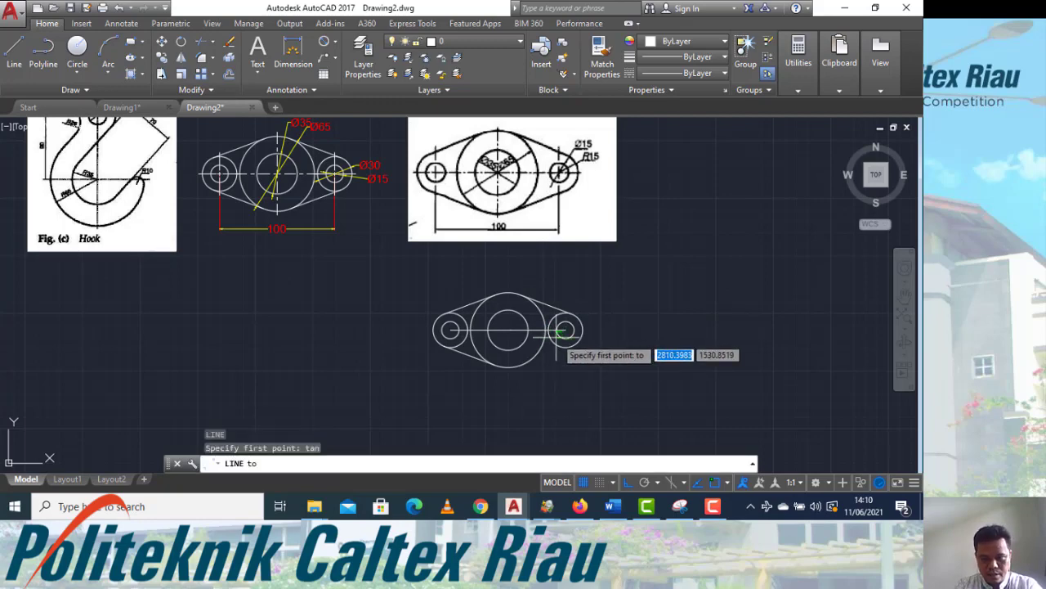
{"action": "left_click", "coordinate": [564, 349]}
{"action": "type", "text": "ta"}
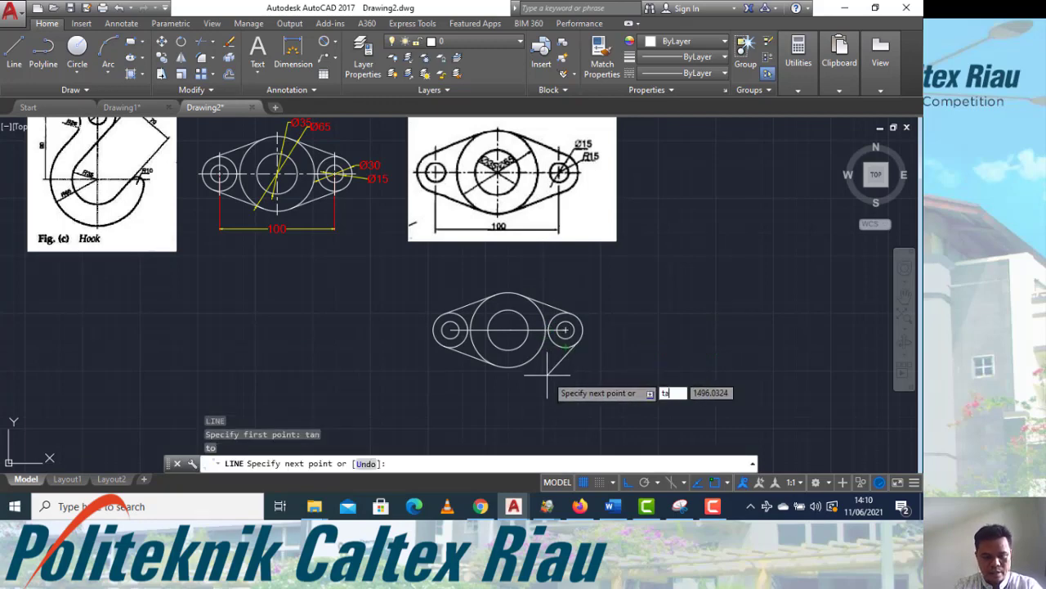
{"action": "type", "text": "n"}
{"action": "key", "text": "Return"}
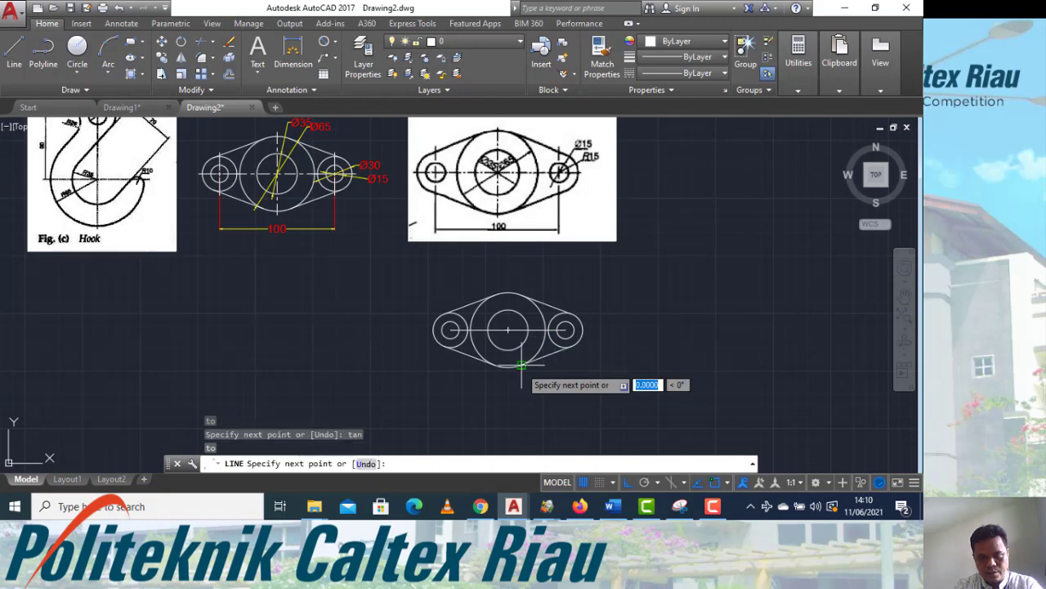
{"action": "key", "text": "Escape"}
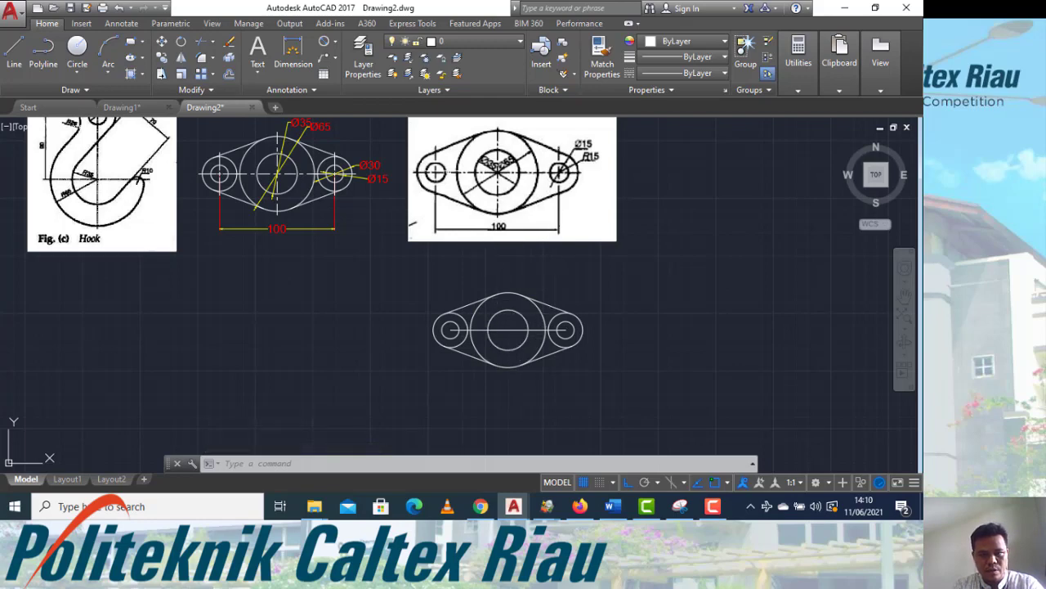
{"action": "key", "text": "Escape"}
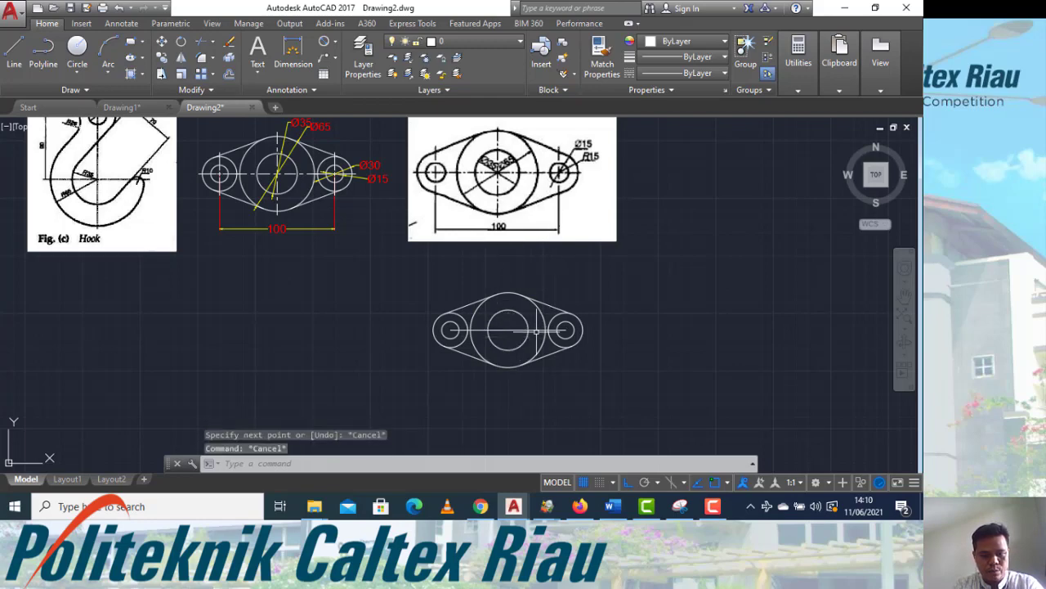
Trim the inner arcs of both outer end circles between the tangent lines, using all objects as cutting edges.
{"action": "key", "text": "Return"}
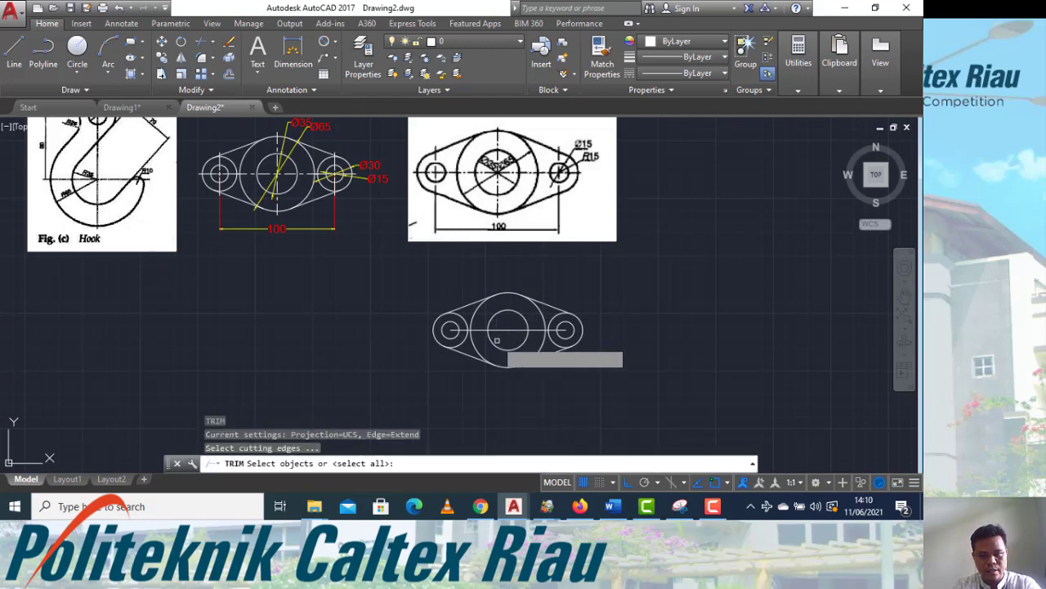
{"action": "key", "text": "Return"}
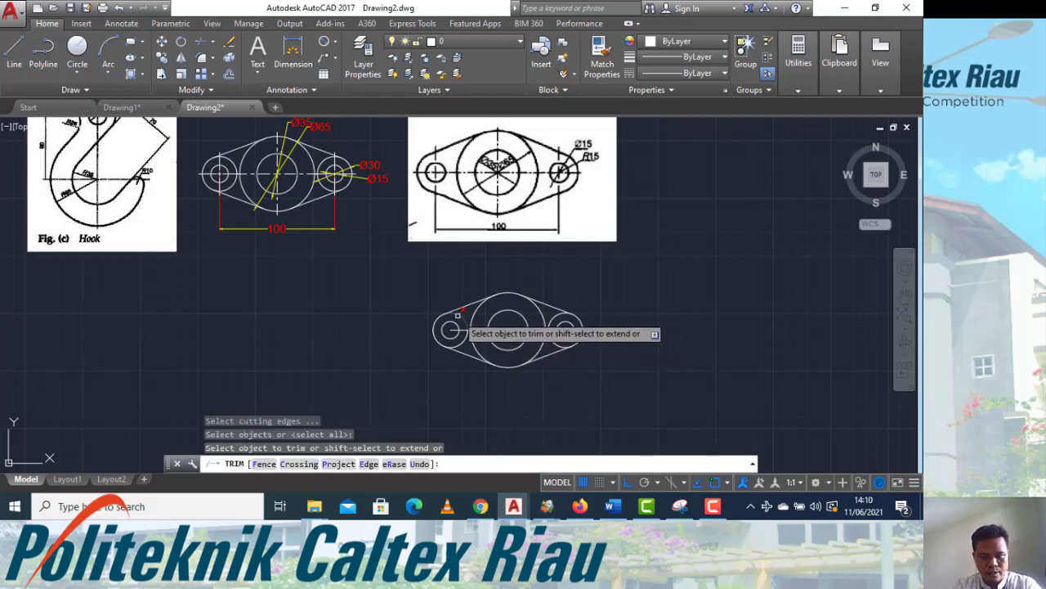
{"action": "left_click", "coordinate": [462, 324]}
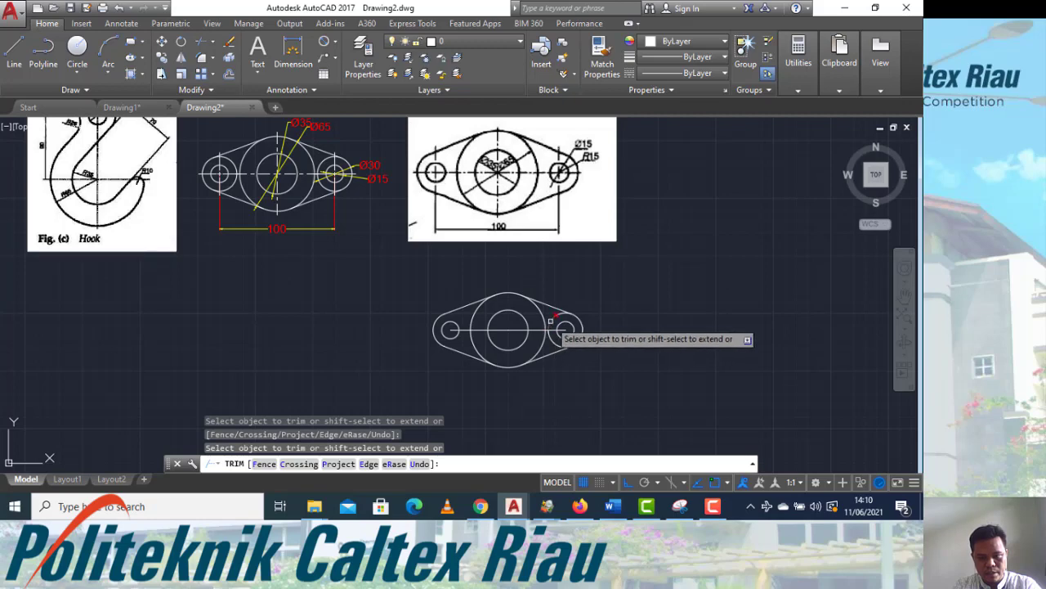
{"action": "left_click", "coordinate": [547, 328]}
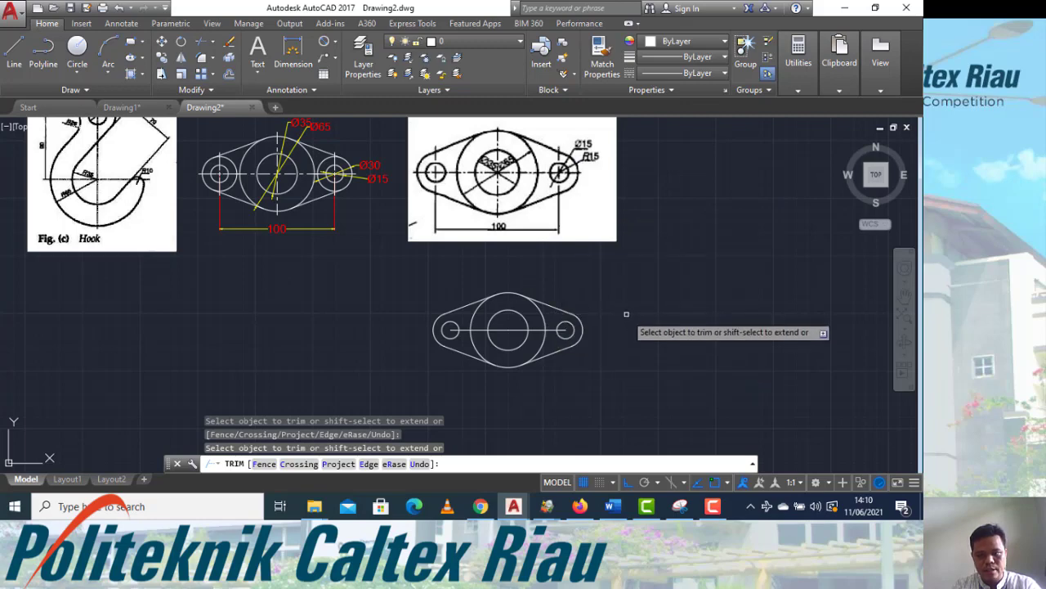
{"action": "key", "text": "Escape"}
Erase the horizontal construction line running between the two end circle centres.
{"action": "left_click", "coordinate": [533, 321]}
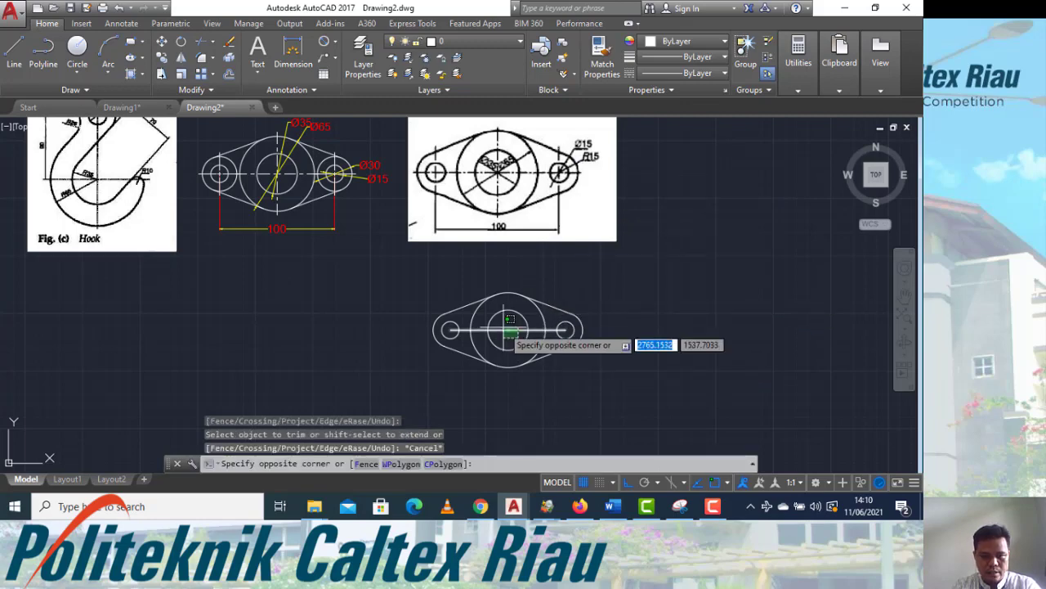
{"action": "left_click", "coordinate": [496, 346]}
{"action": "type", "text": "e"}
{"action": "key", "text": "Return"}
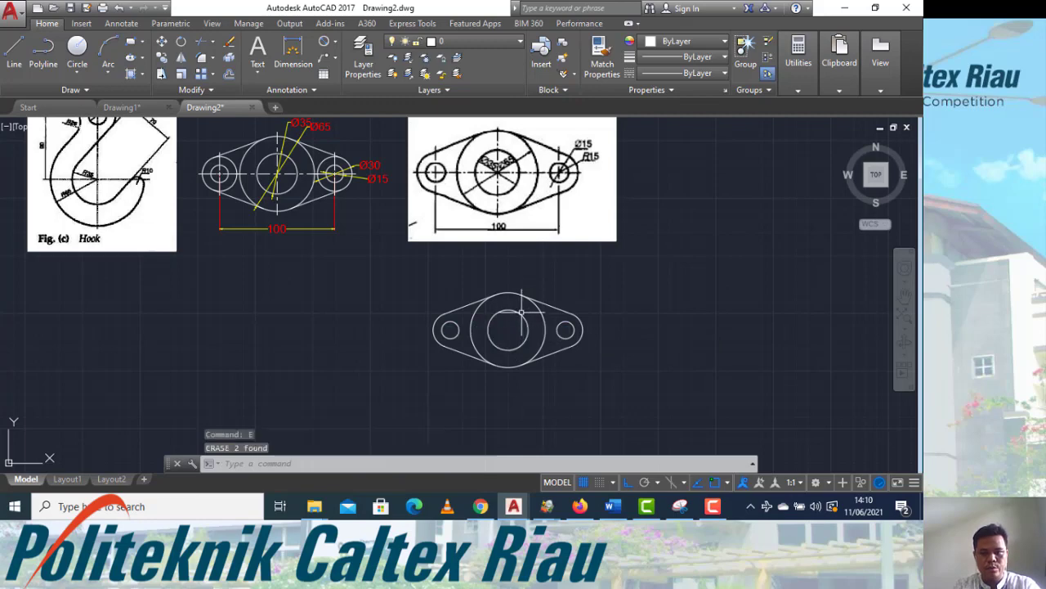
Add centre marks to the flange's large central circle and to the left and right end circles.
{"action": "left_click", "coordinate": [129, 25]}
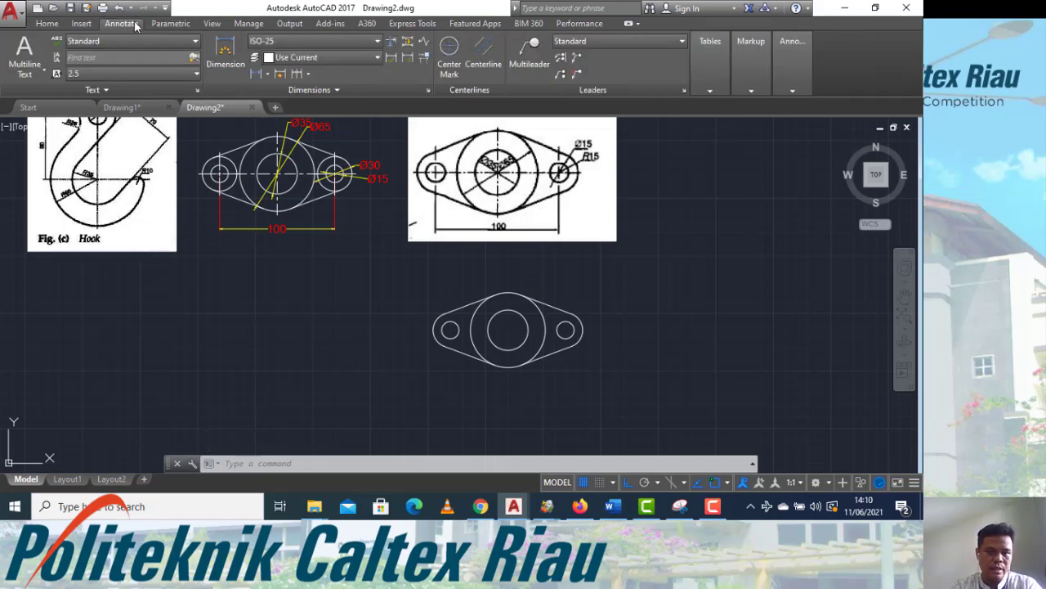
{"action": "left_click", "coordinate": [450, 49]}
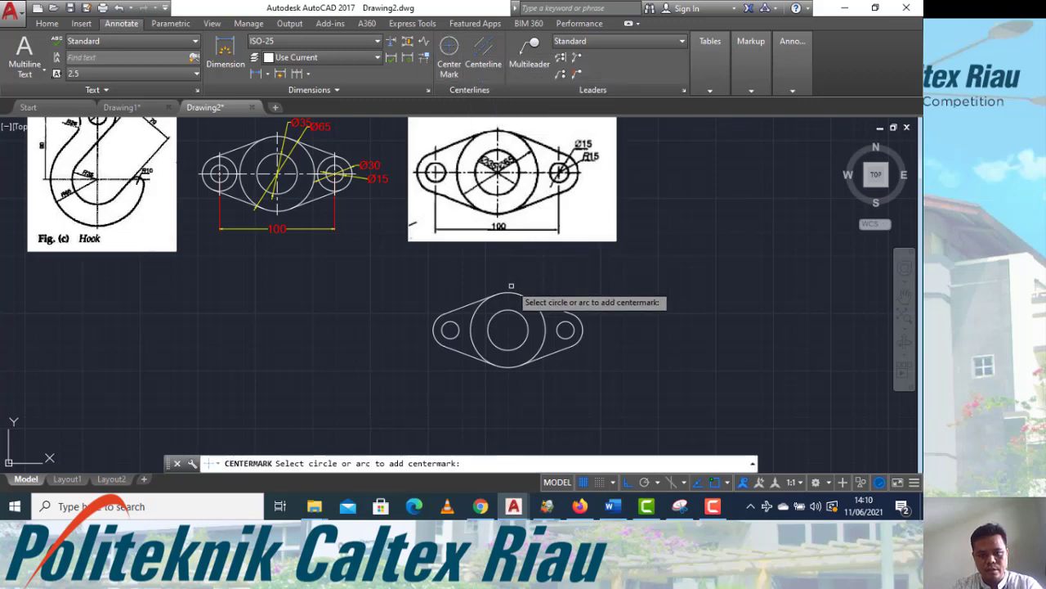
{"action": "left_click", "coordinate": [473, 315]}
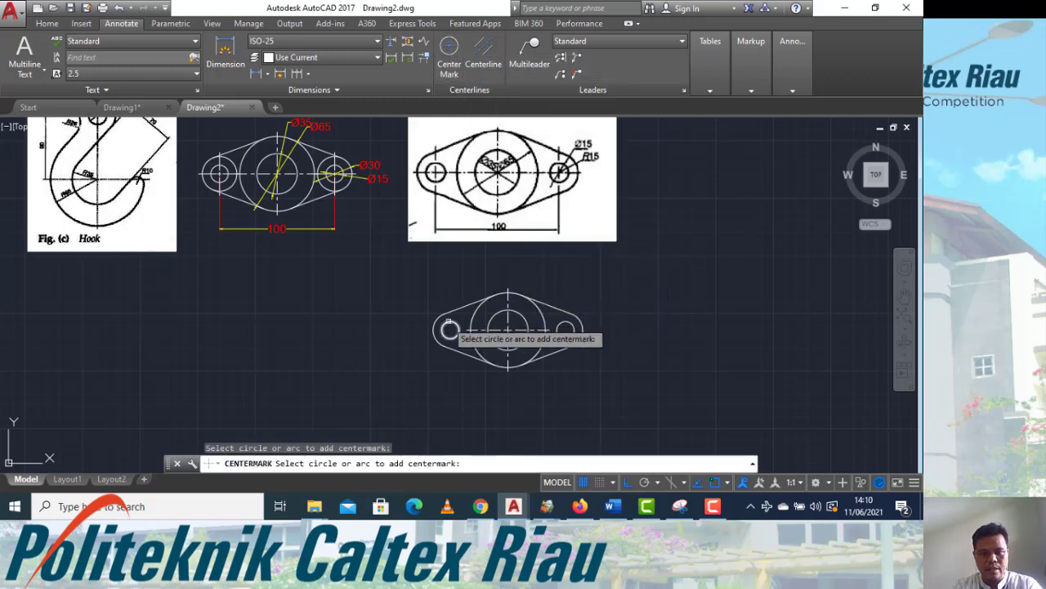
{"action": "left_click", "coordinate": [437, 316]}
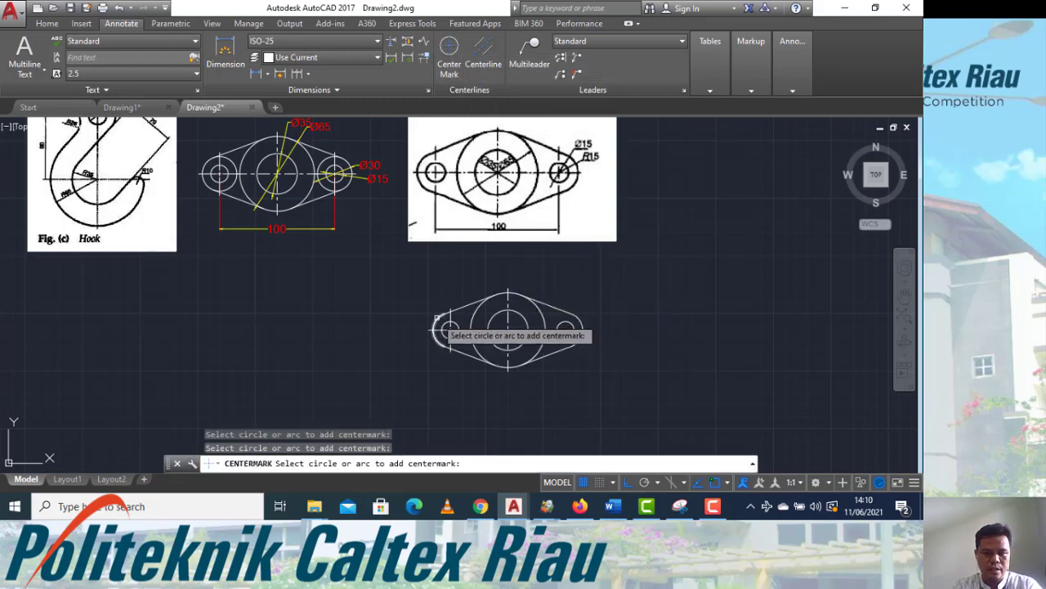
{"action": "left_click", "coordinate": [576, 318]}
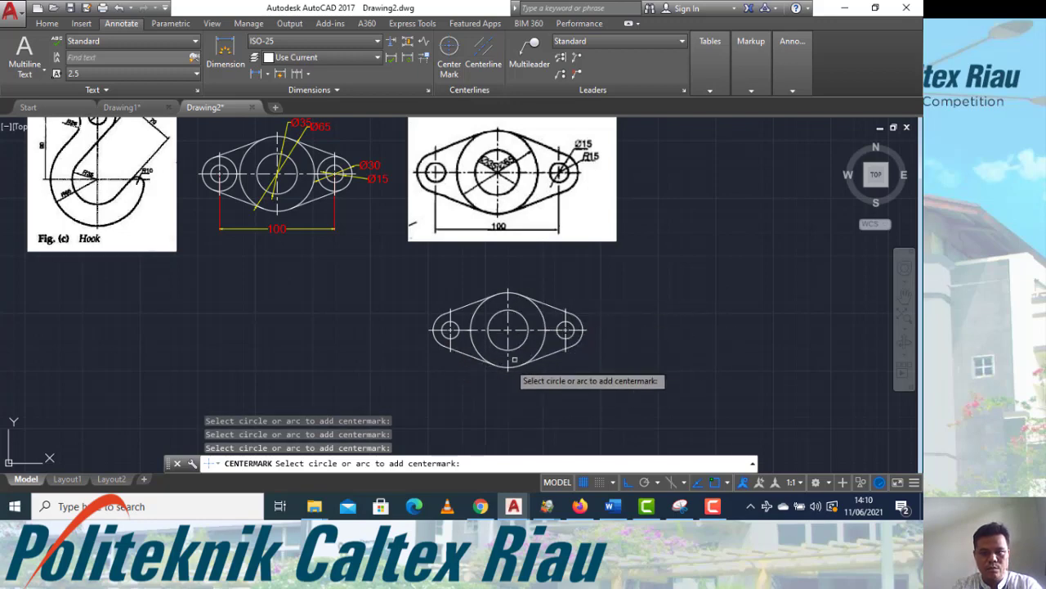
{"action": "key", "text": "Escape"}
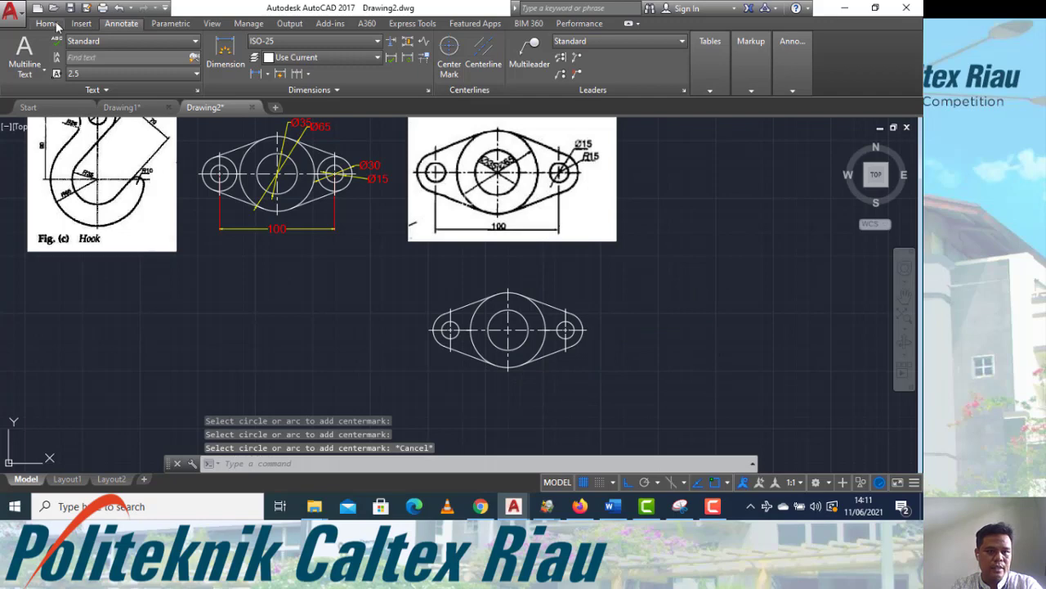
Add a linear dimension between the centres of the two end holes, placed below the flange.
{"action": "left_click", "coordinate": [47, 24]}
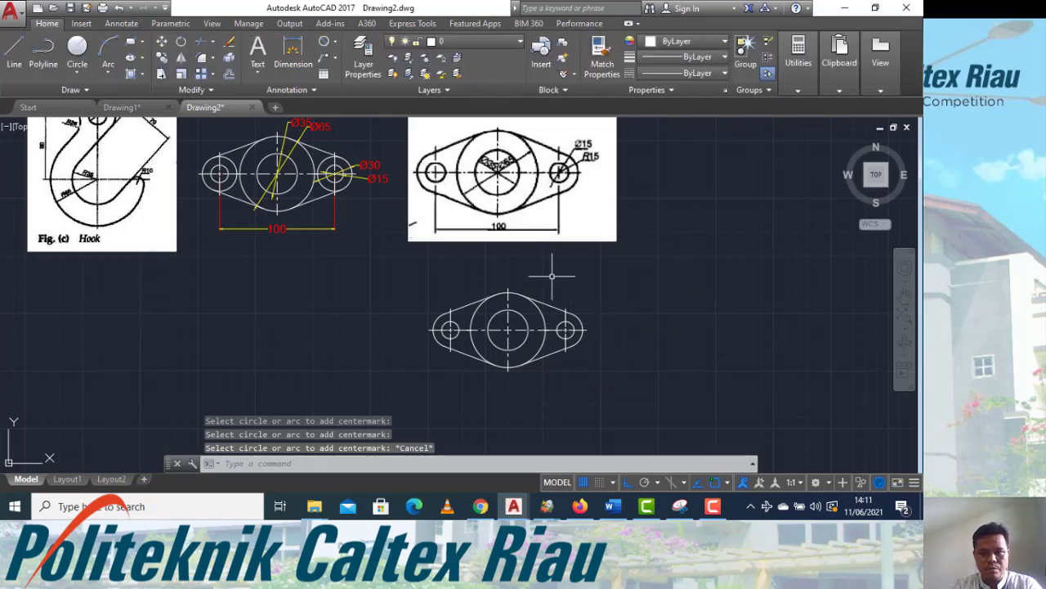
{"action": "left_click", "coordinate": [334, 42]}
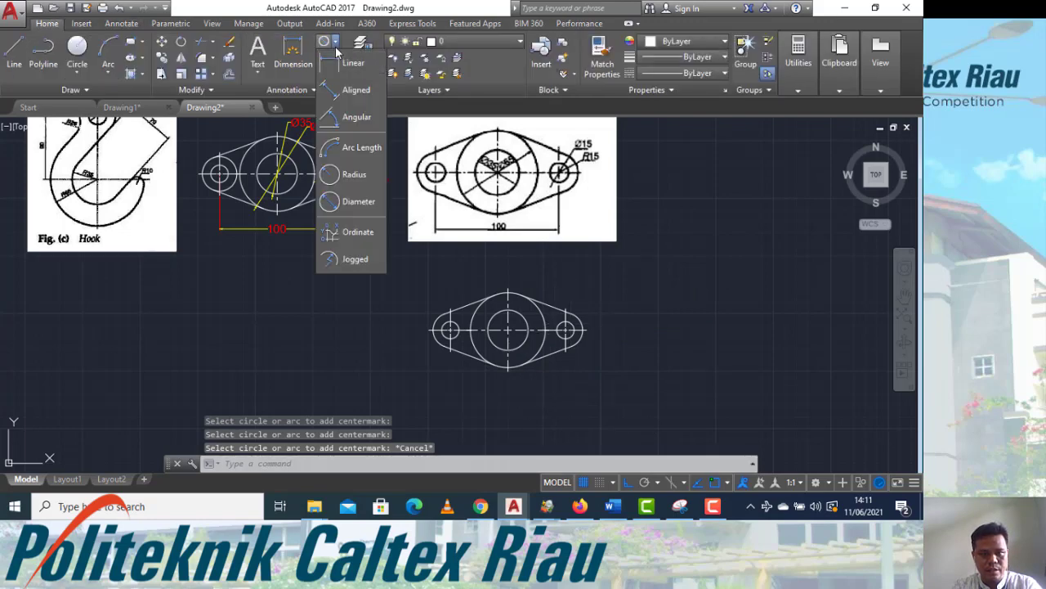
{"action": "left_click", "coordinate": [344, 64]}
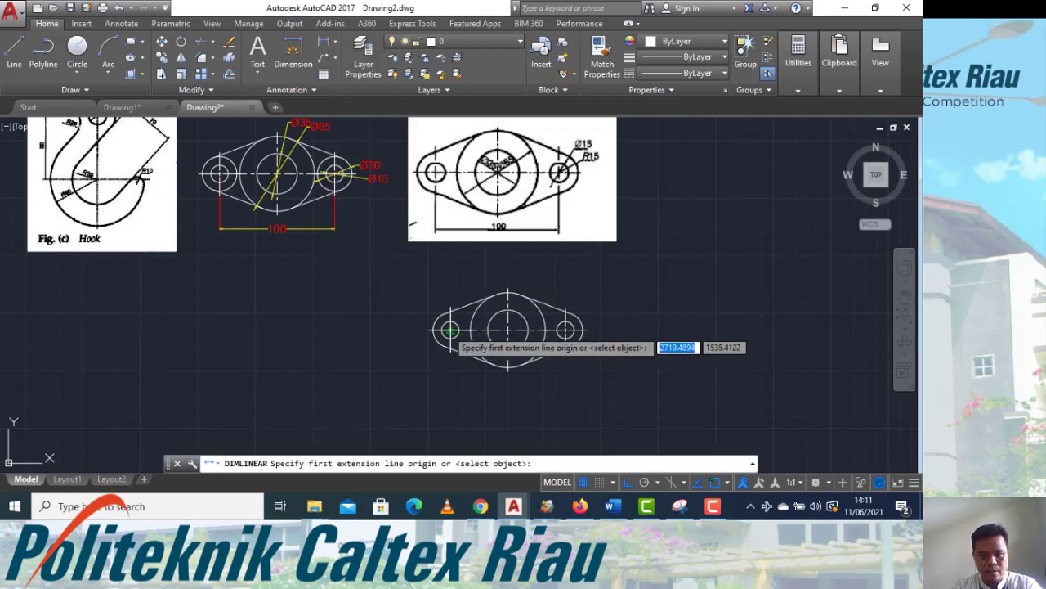
{"action": "left_click", "coordinate": [450, 331]}
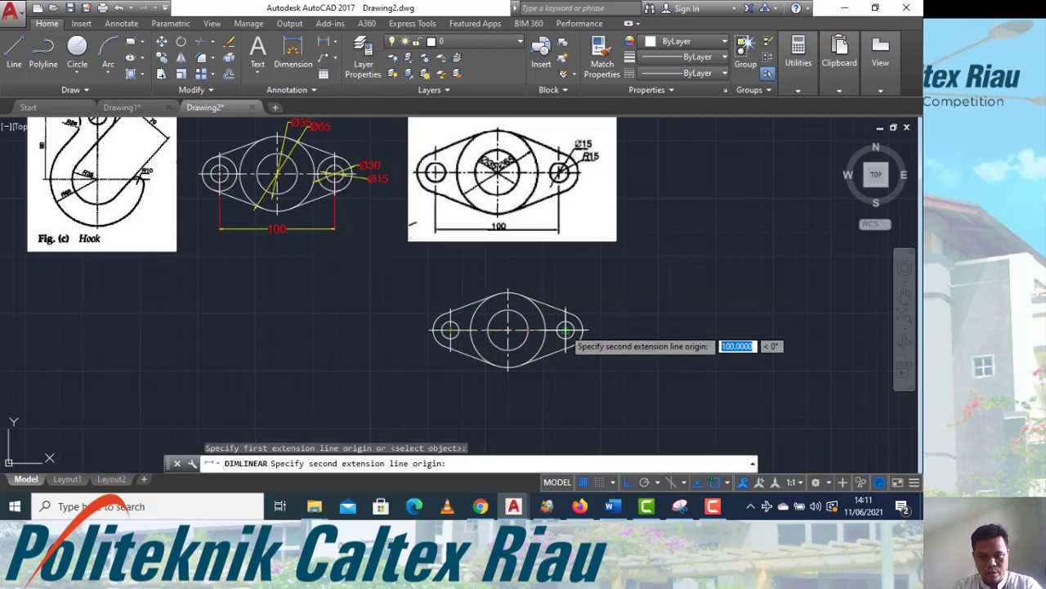
{"action": "left_click", "coordinate": [566, 331]}
{"action": "left_click", "coordinate": [546, 391]}
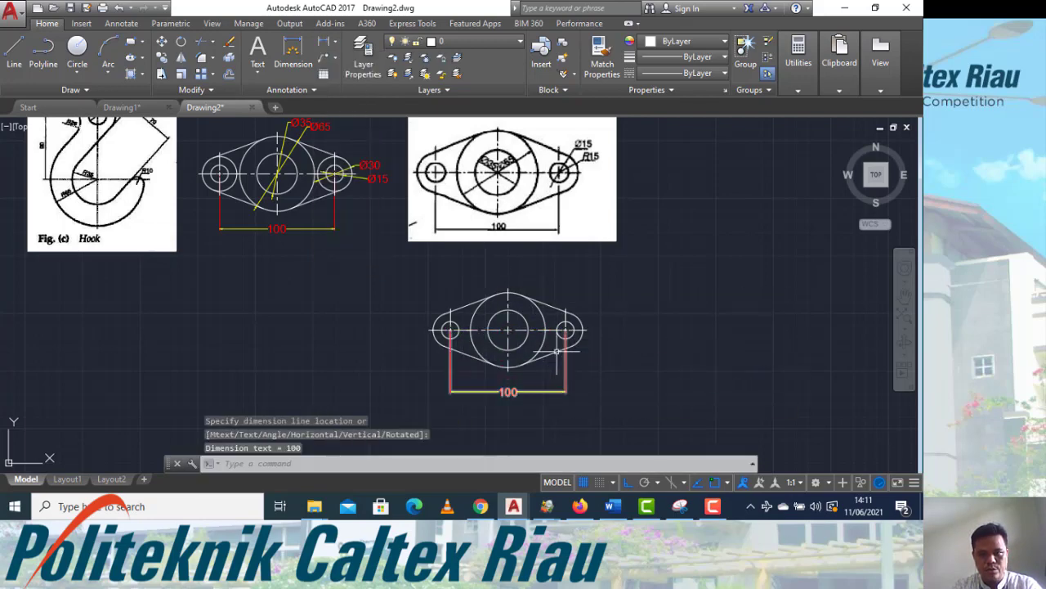
Add diameter dimensions to the flange's right end hole and its outer end arc, placed outside the outline.
{"action": "left_click", "coordinate": [335, 43]}
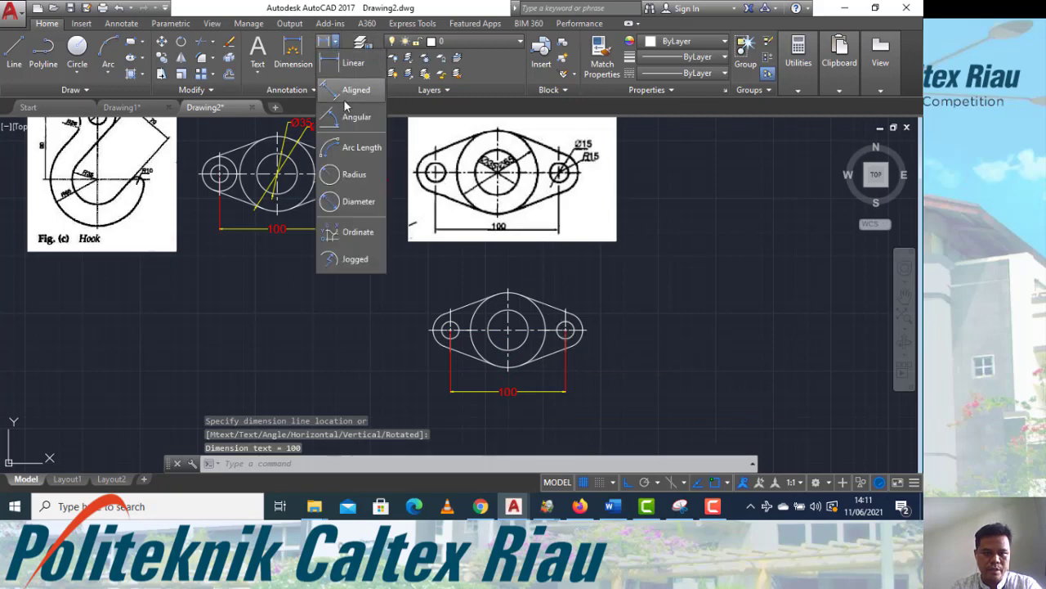
{"action": "left_click", "coordinate": [354, 203]}
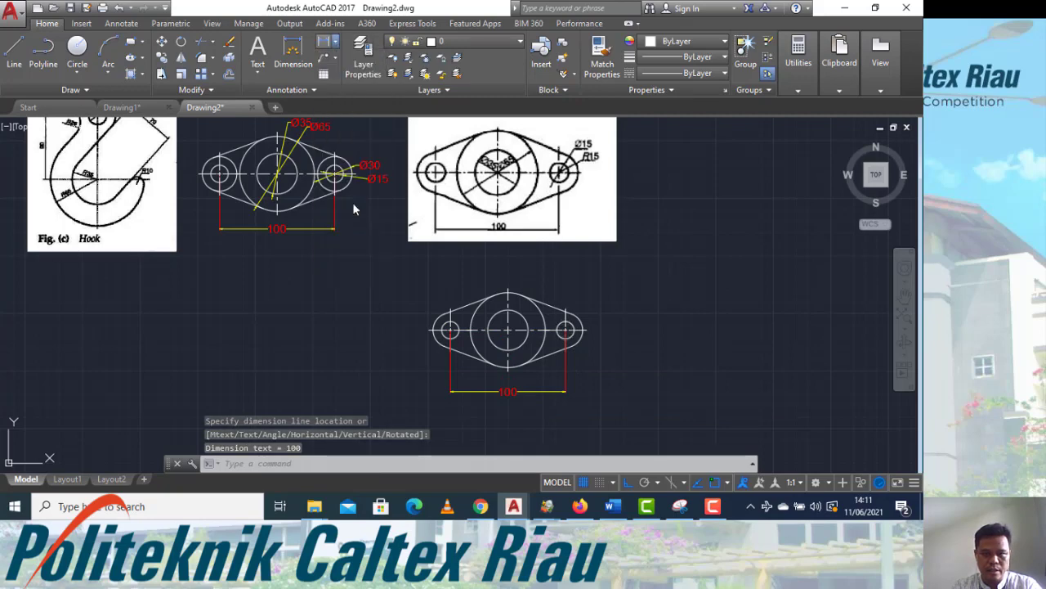
{"action": "left_click", "coordinate": [575, 329]}
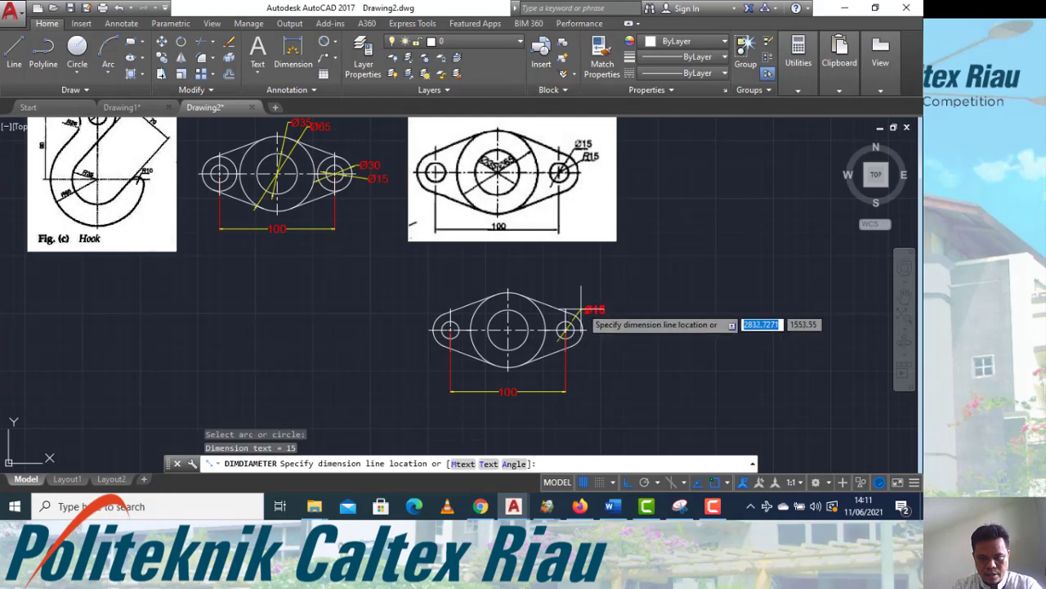
{"action": "left_click", "coordinate": [589, 299]}
{"action": "key", "text": "Return"}
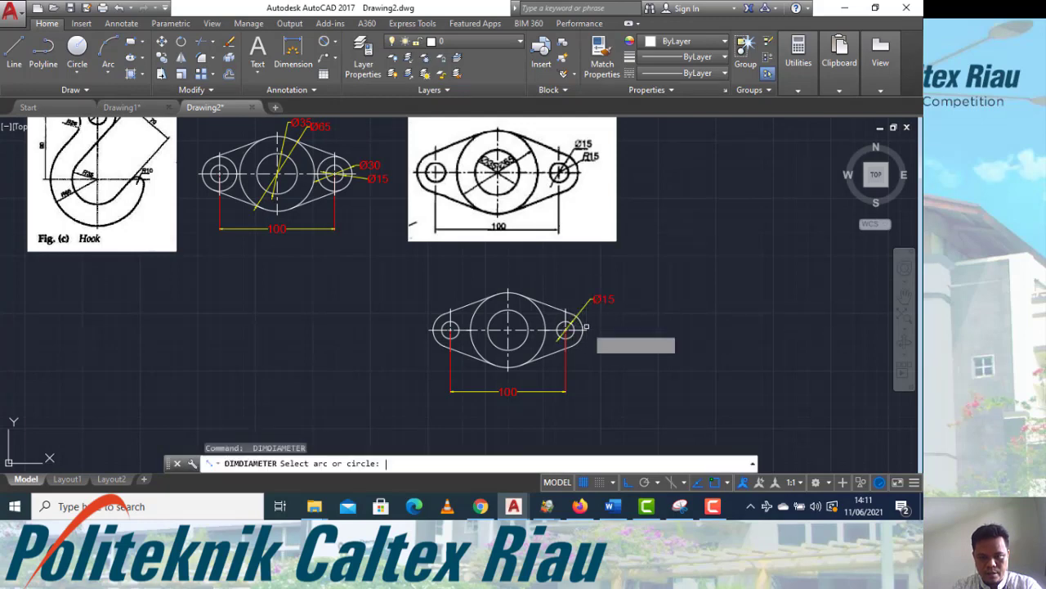
{"action": "left_click", "coordinate": [585, 330]}
{"action": "left_click", "coordinate": [598, 330]}
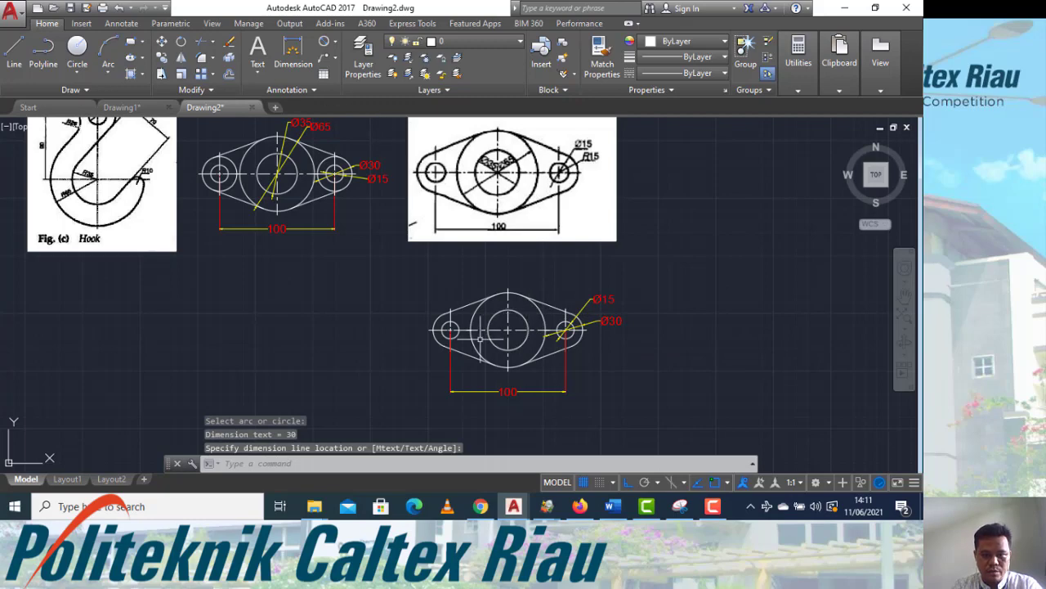
Add diameter dimensions to the large and the inner central circles, placed above the flange.
{"action": "key", "text": "Return"}
{"action": "left_click", "coordinate": [541, 319]}
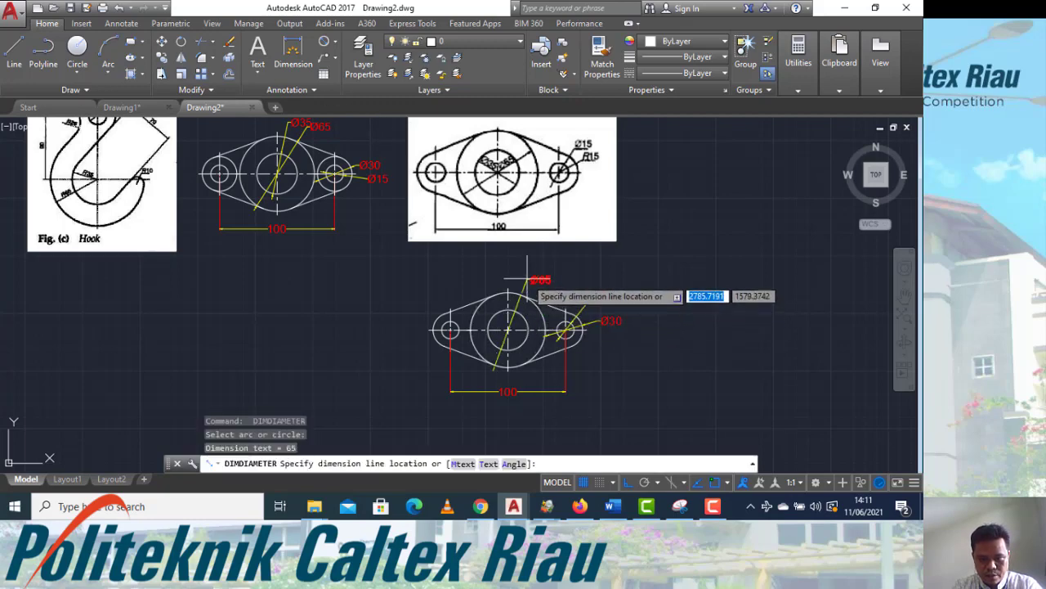
{"action": "left_click", "coordinate": [528, 278]}
{"action": "key", "text": "Return"}
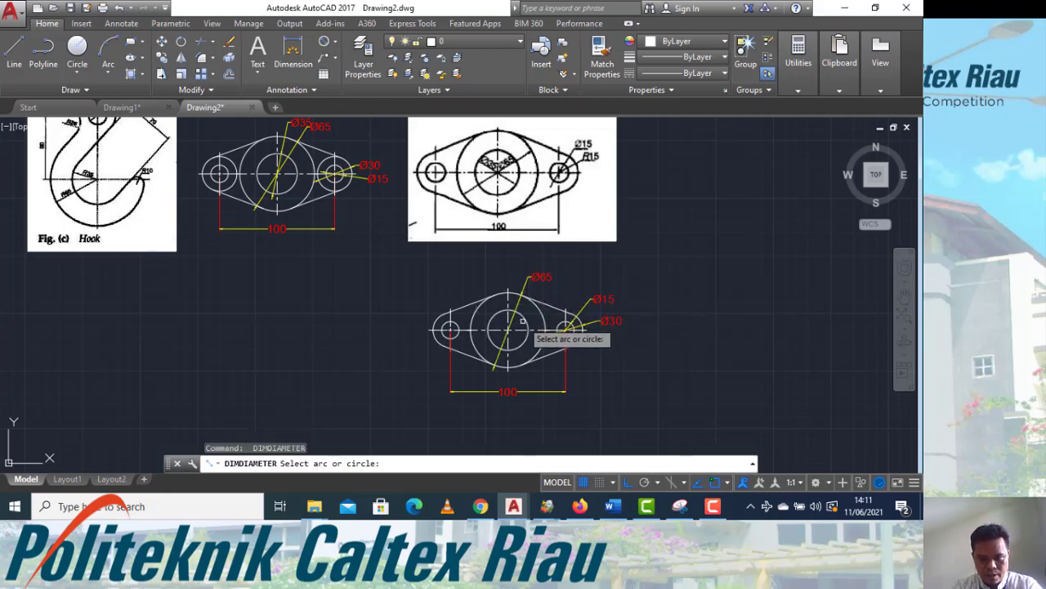
{"action": "left_click", "coordinate": [527, 326]}
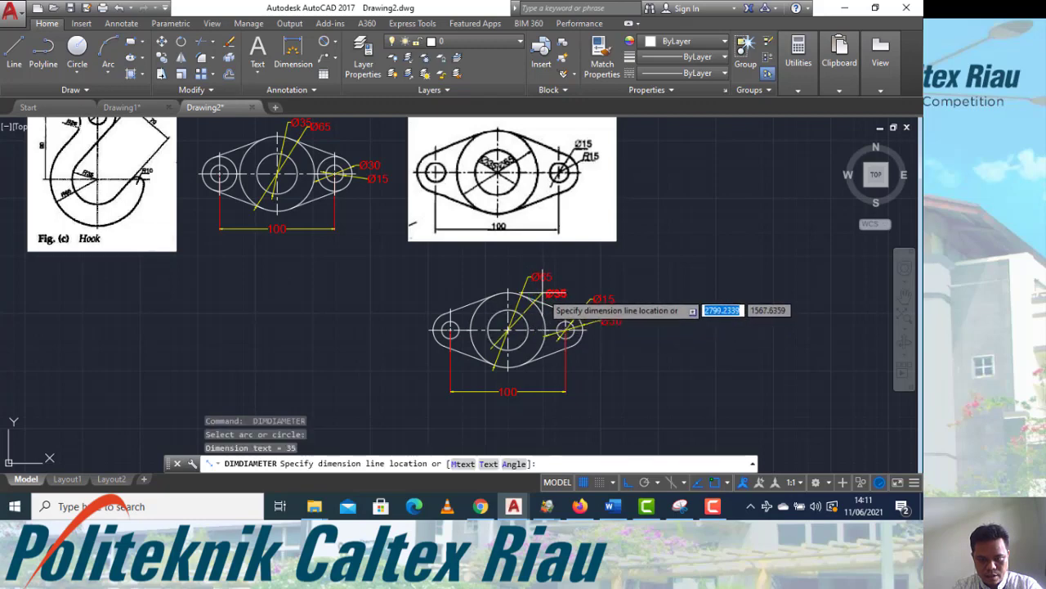
{"action": "left_click", "coordinate": [543, 292]}
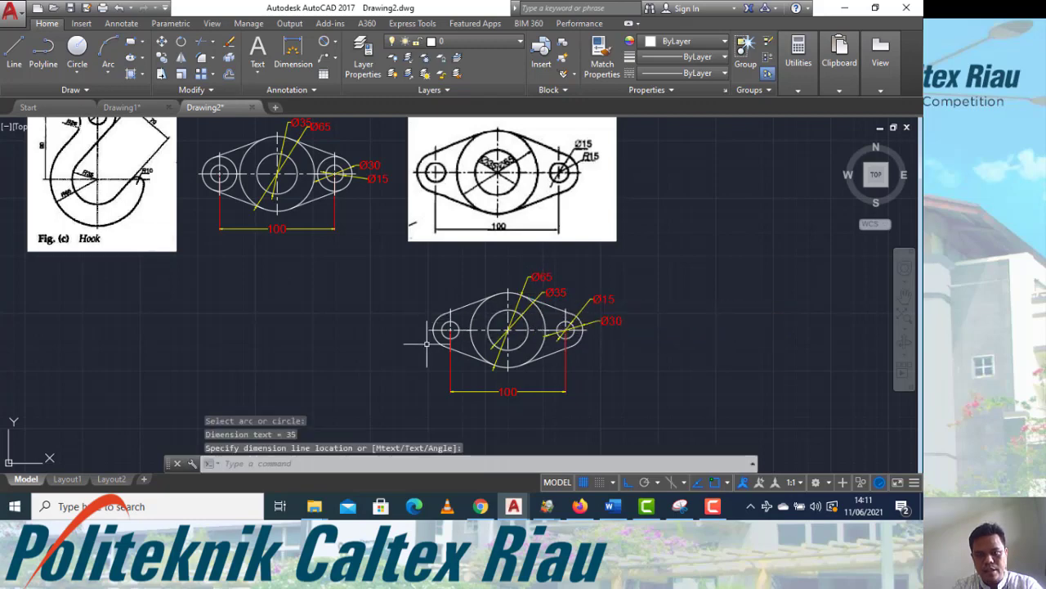
{"action": "key", "text": "Escape"}
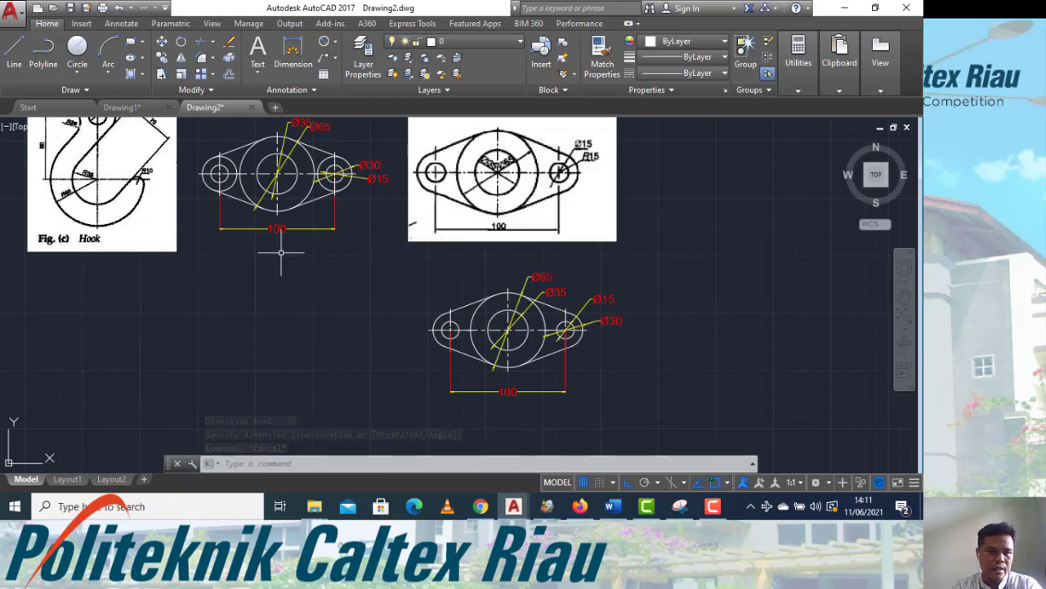
Draw a 90-unit vertical line downward in the empty area left of the dimensioned hook.
{"action": "mouse_move", "coordinate": [281, 246]}
{"action": "middle_mouse_down"}
{"action": "mouse_move", "coordinate": [275, 234]}
{"action": "mouse_move", "coordinate": [379, 310]}
{"action": "mouse_move", "coordinate": [506, 345]}
{"action": "mouse_move", "coordinate": [612, 286]}
{"action": "mouse_move", "coordinate": [678, 278]}
{"action": "mouse_move", "coordinate": [618, 281]}
{"action": "middle_mouse_up"}
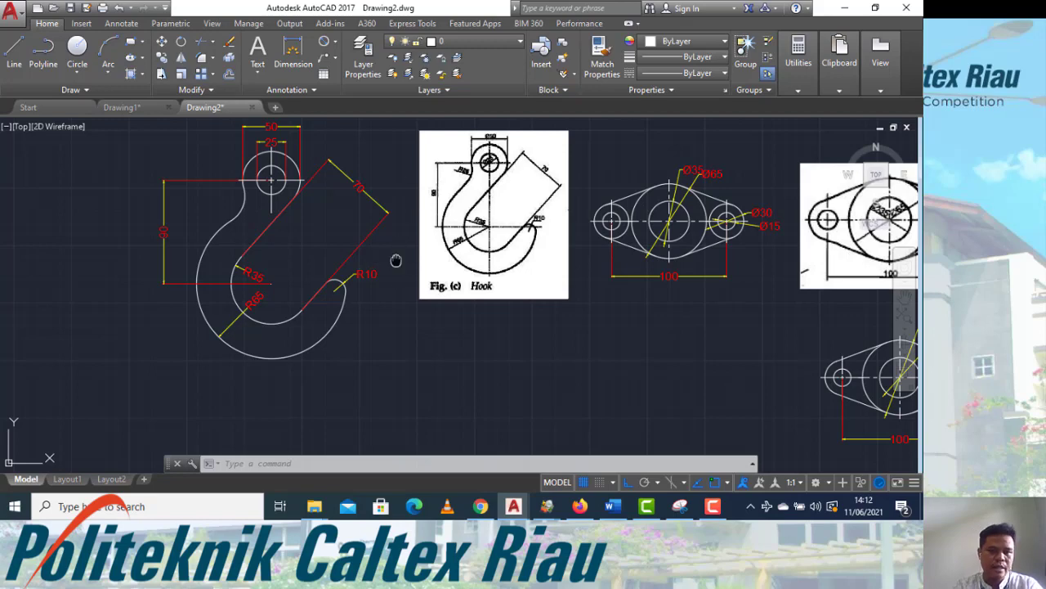
{"action": "middle_click_drag", "start_coordinate": [396, 260], "coordinate": [374, 240]}
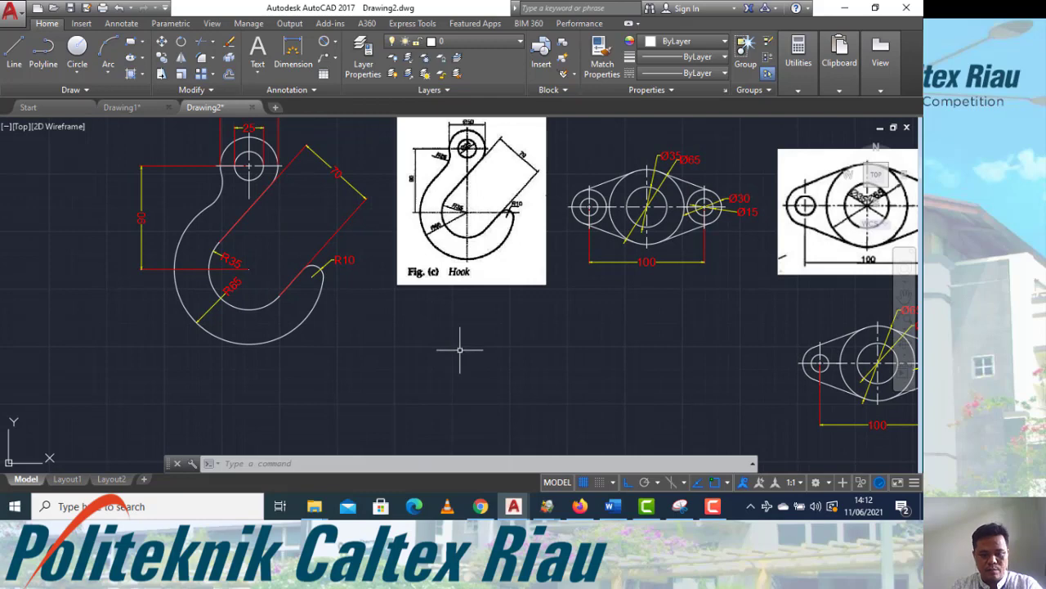
{"action": "type", "text": "l"}
{"action": "key", "text": "Return"}
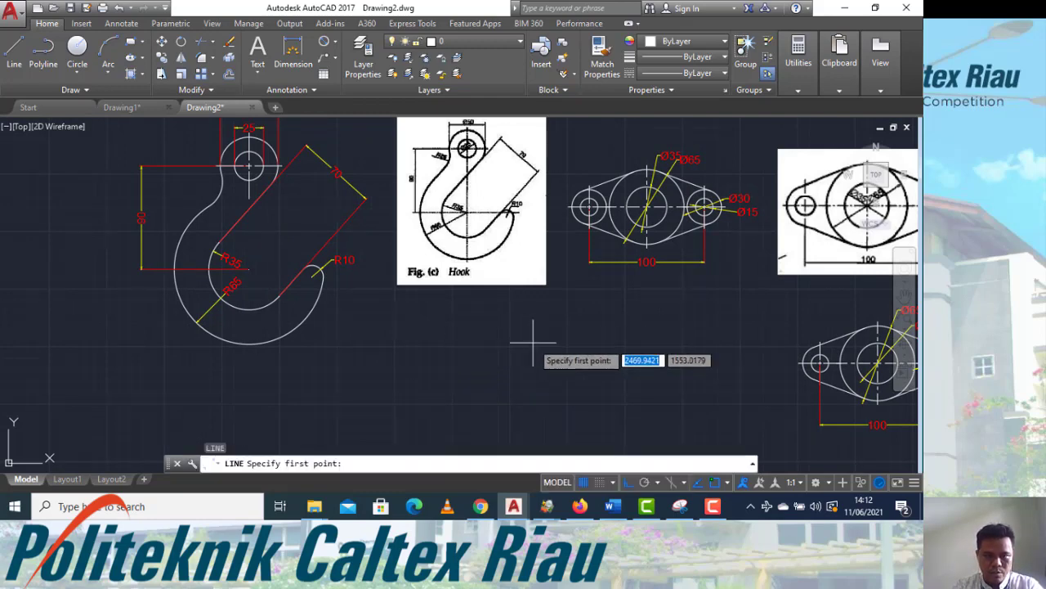
{"action": "mouse_move", "coordinate": [539, 346]}
{"action": "middle_mouse_down"}
{"action": "mouse_move", "coordinate": [725, 390]}
{"action": "mouse_move", "coordinate": [783, 383]}
{"action": "middle_mouse_up"}
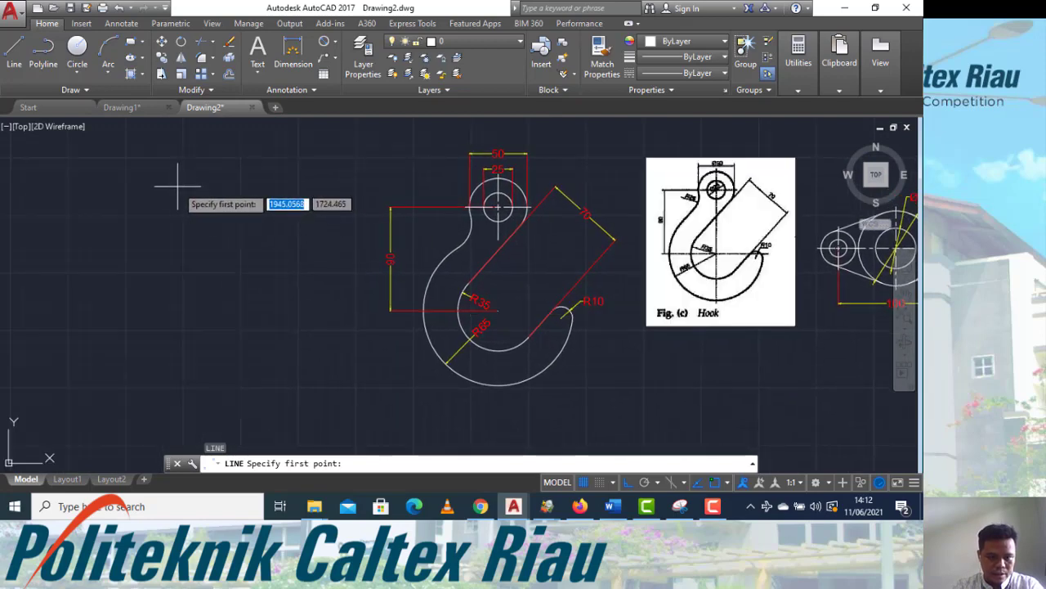
{"action": "left_click", "coordinate": [215, 197]}
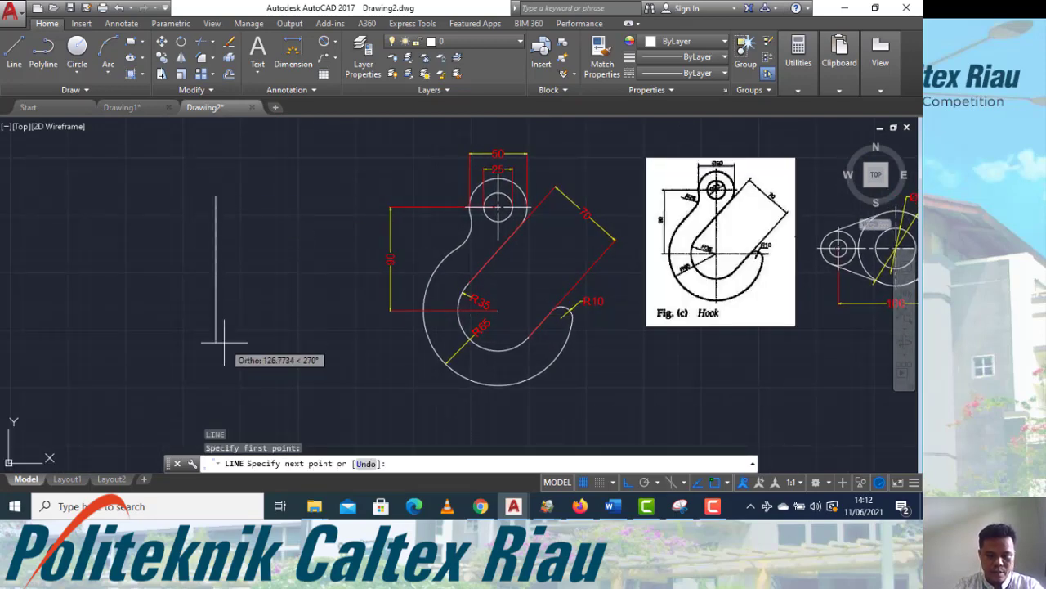
{"action": "type", "text": "90"}
{"action": "key", "text": "Return"}
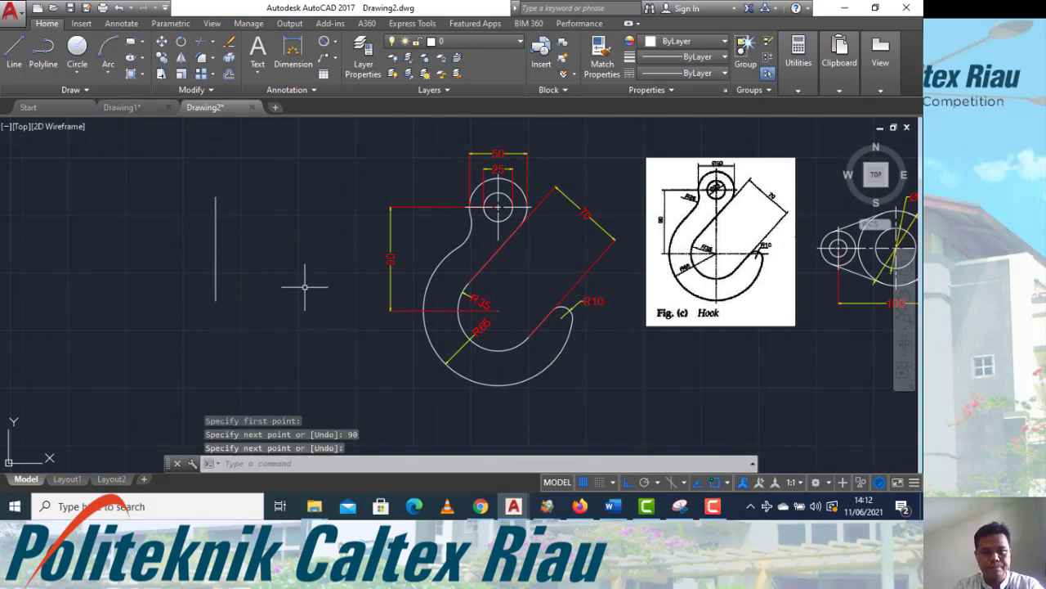
{"action": "key", "text": "Return"}
Move the new vertical line a short distance straight down.
{"action": "left_click", "coordinate": [270, 297]}
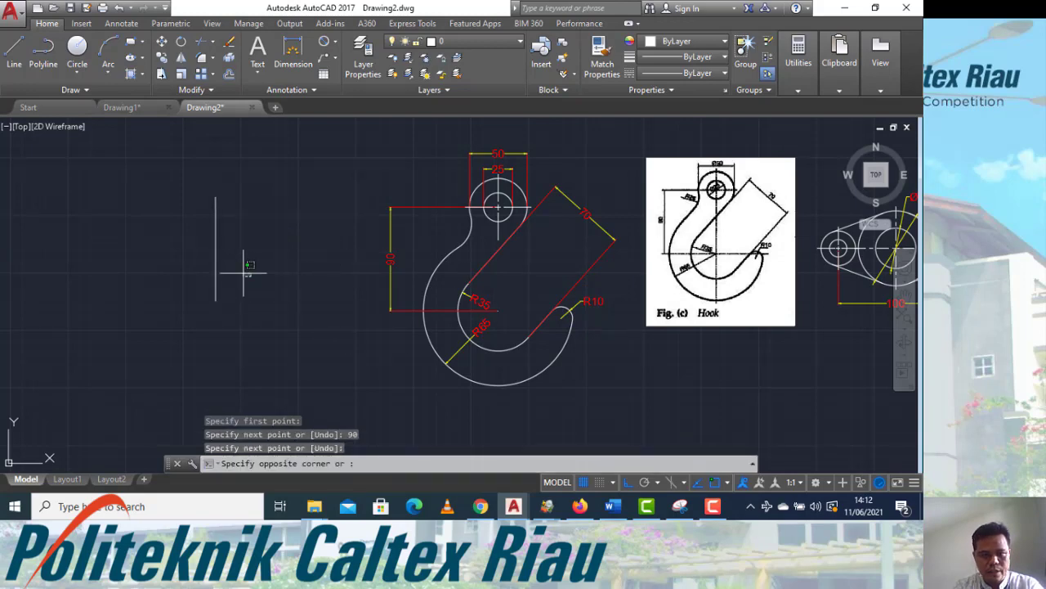
{"action": "left_click", "coordinate": [182, 250]}
{"action": "type", "text": "m"}
{"action": "key", "text": "Return"}
{"action": "left_click", "coordinate": [261, 230]}
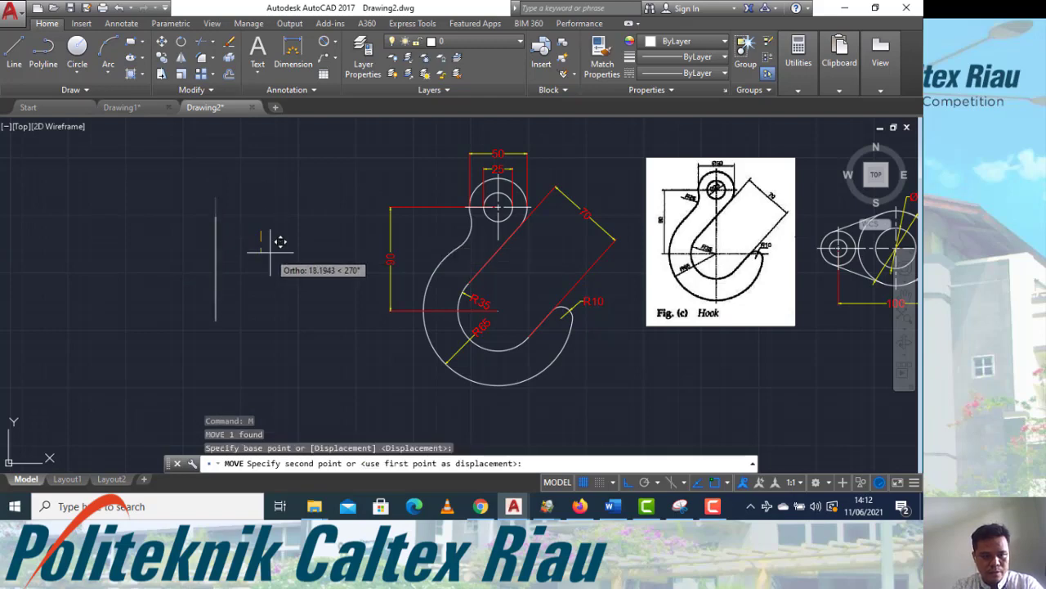
{"action": "left_click", "coordinate": [266, 251]}
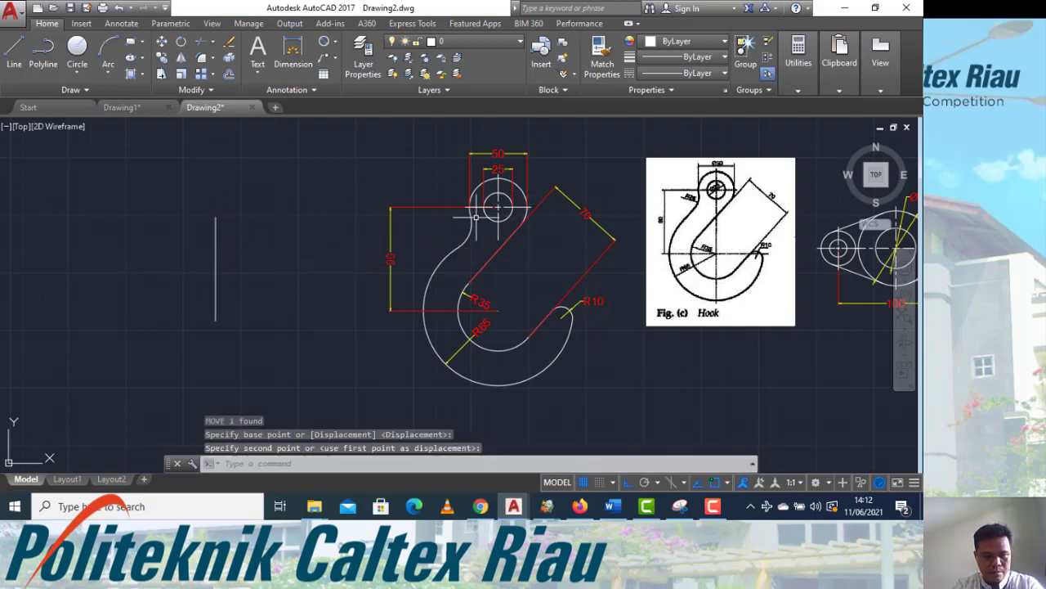
{"action": "key", "text": "Escape"}
Draw a circle of diameter 25 centred on the upper end of the vertical line.
{"action": "type", "text": "c"}
{"action": "key", "text": "Return"}
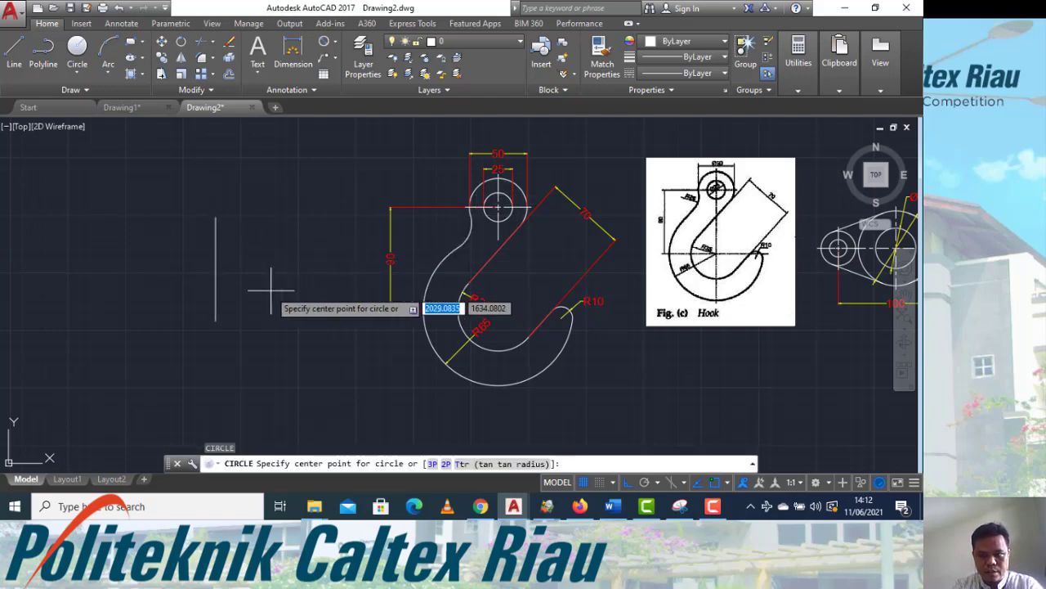
{"action": "left_click", "coordinate": [215, 217]}
{"action": "type", "text": "d"}
{"action": "key", "text": "Return"}
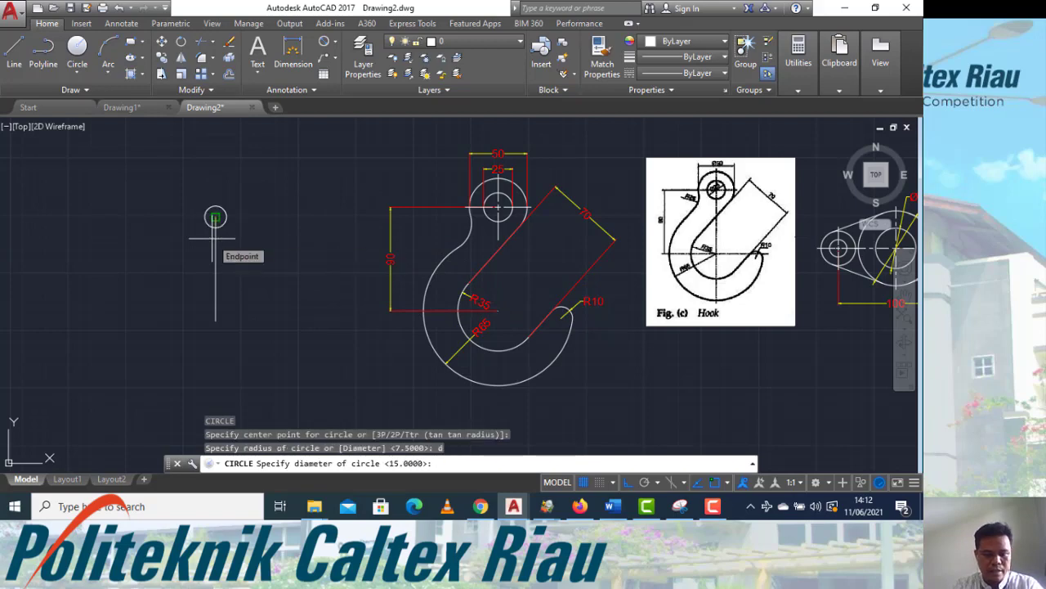
{"action": "type", "text": "25"}
{"action": "key", "text": "Return"}
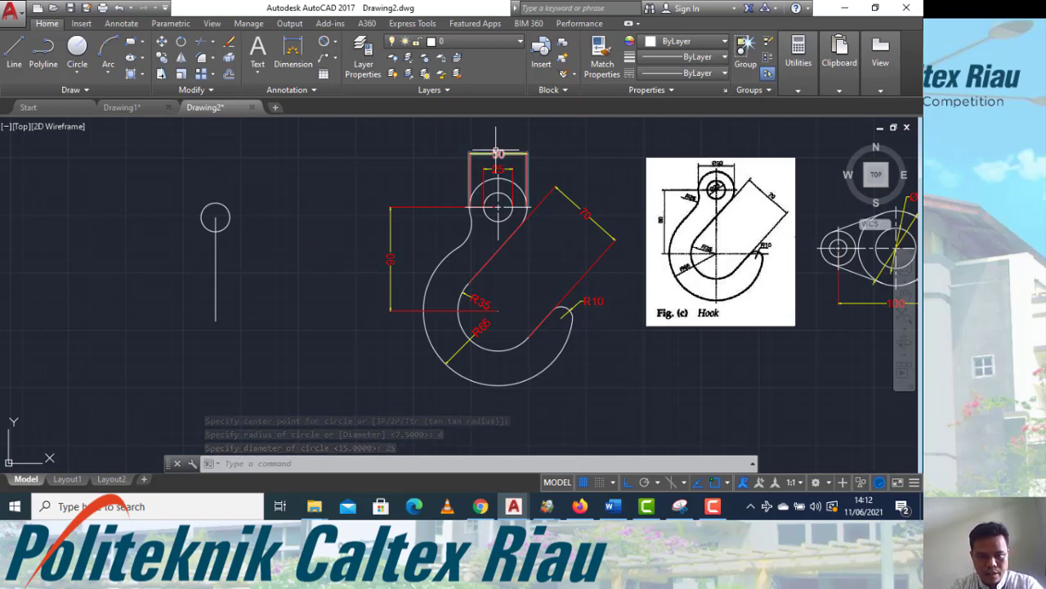
Draw a concentric circle of diameter 50 around the small circle at the line's upper end.
{"action": "key", "text": "Return"}
{"action": "left_click", "coordinate": [215, 217]}
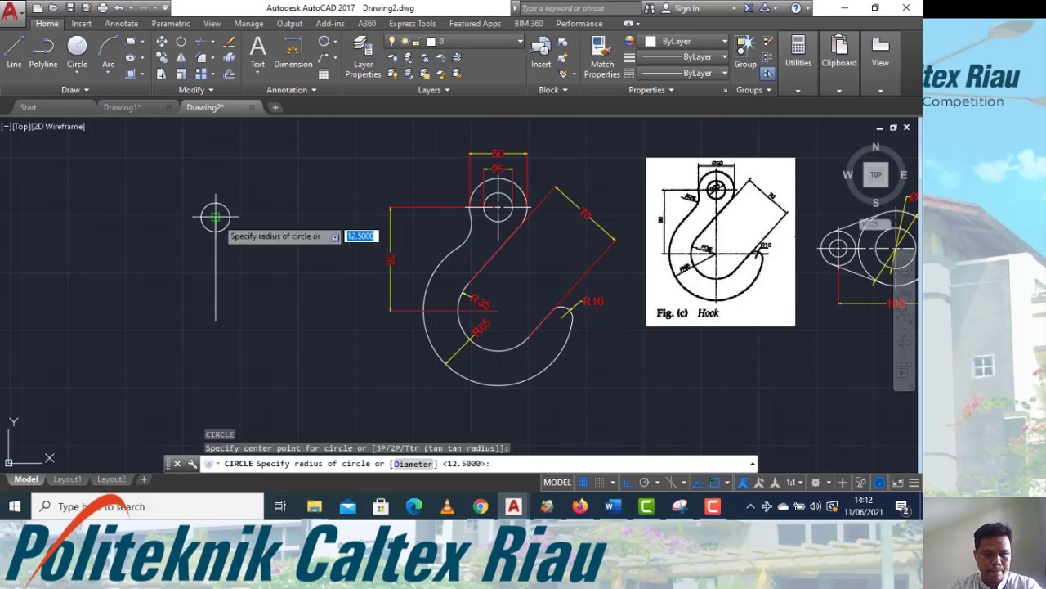
{"action": "type", "text": "d"}
{"action": "key", "text": "Return"}
{"action": "type", "text": "50"}
{"action": "key", "text": "Return"}
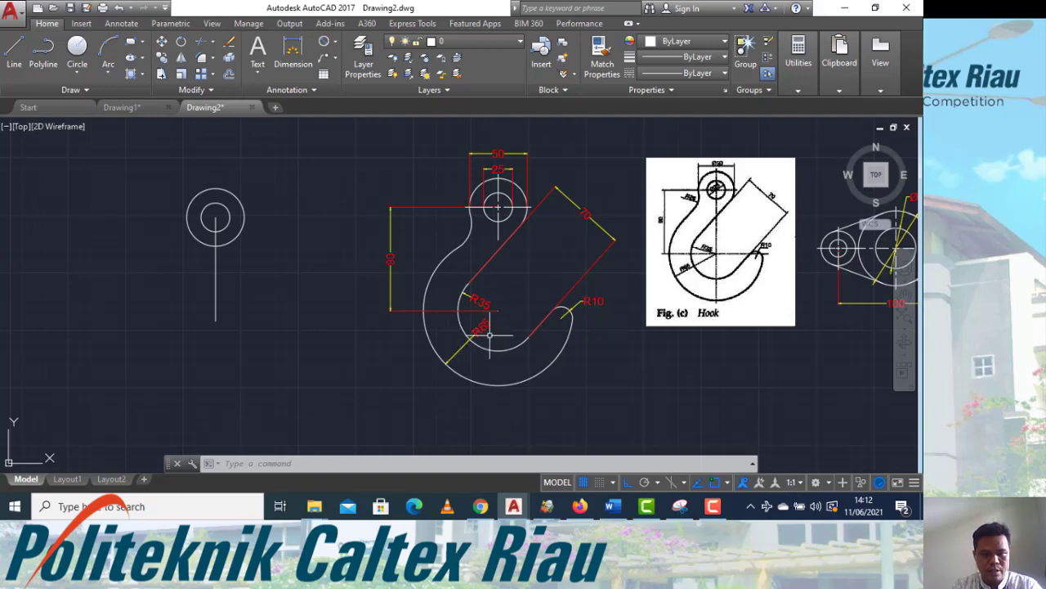
Draw a circle of diameter 130 centred on the lower end of the vertical line.
{"action": "type", "text": "c"}
{"action": "key", "text": "Return"}
{"action": "left_click", "coordinate": [216, 319]}
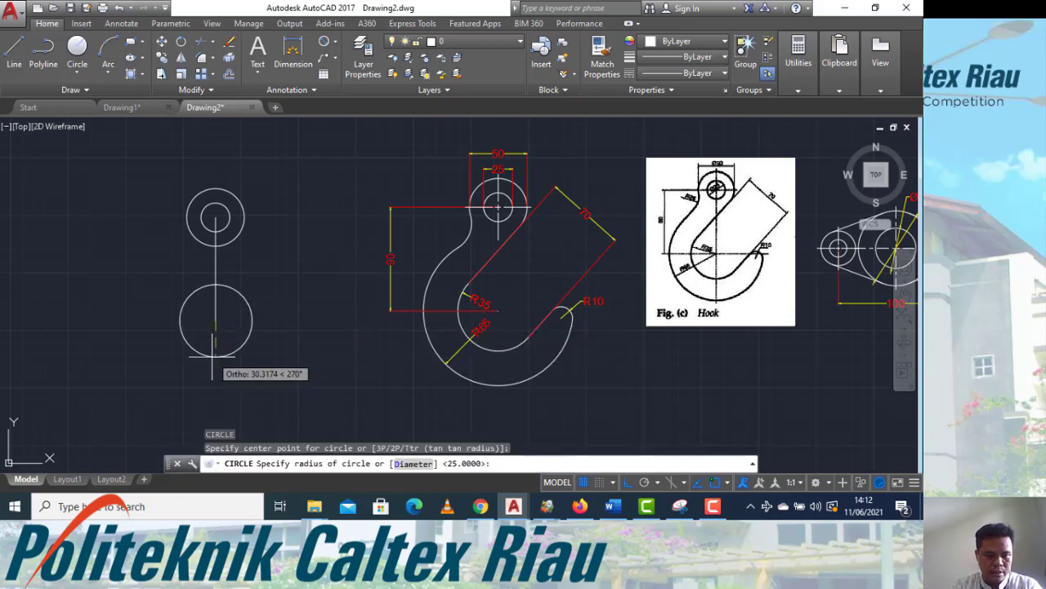
{"action": "type", "text": "d"}
{"action": "key", "text": "Return"}
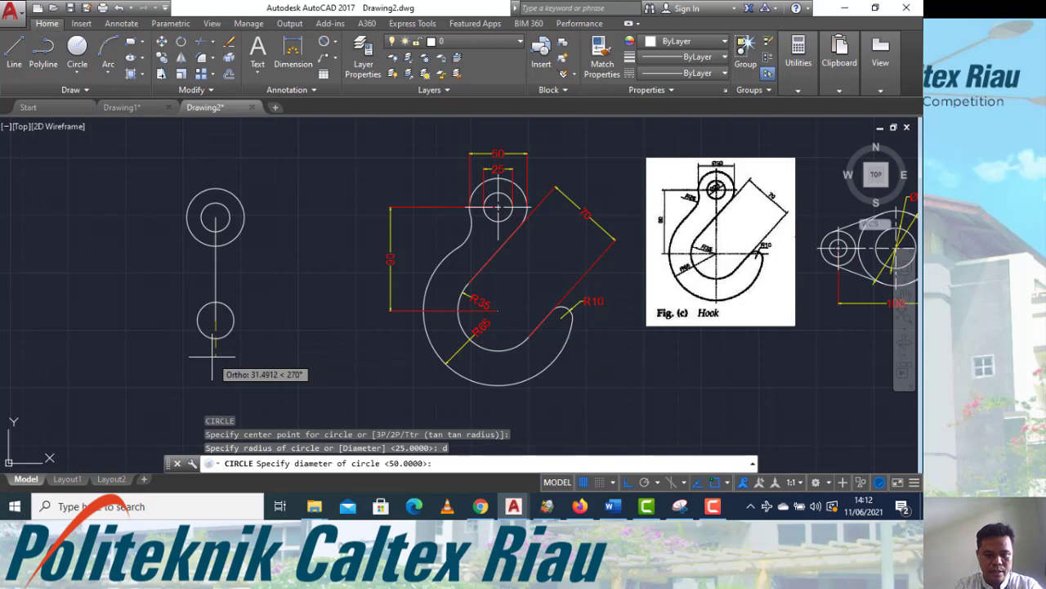
{"action": "type", "text": "130"}
{"action": "key", "text": "Return"}
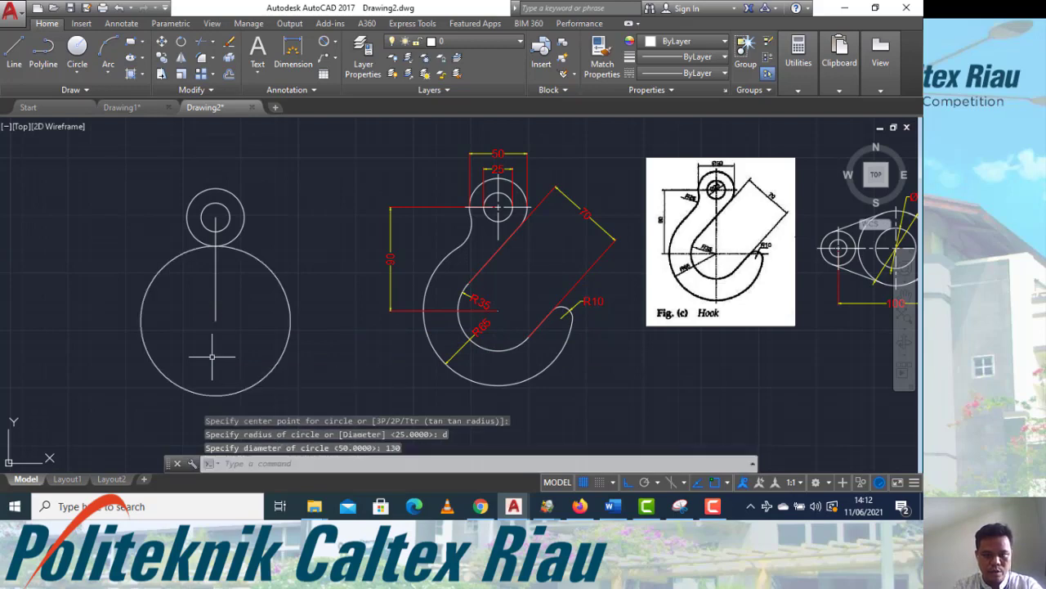
{"action": "type", "text": "c"}
{"action": "key", "text": "Return"}
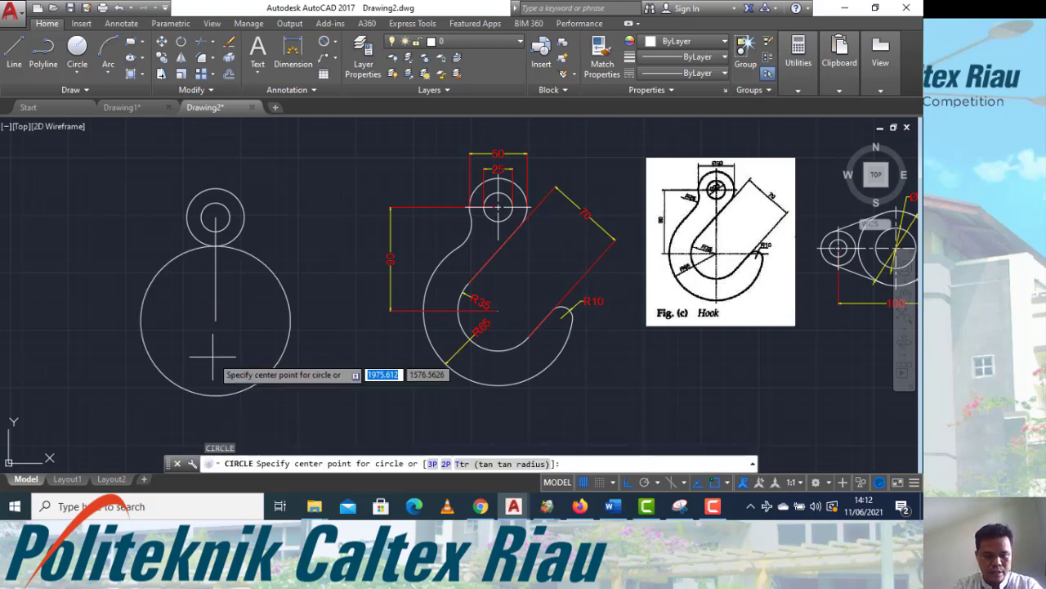
{"action": "key", "text": "Escape"}
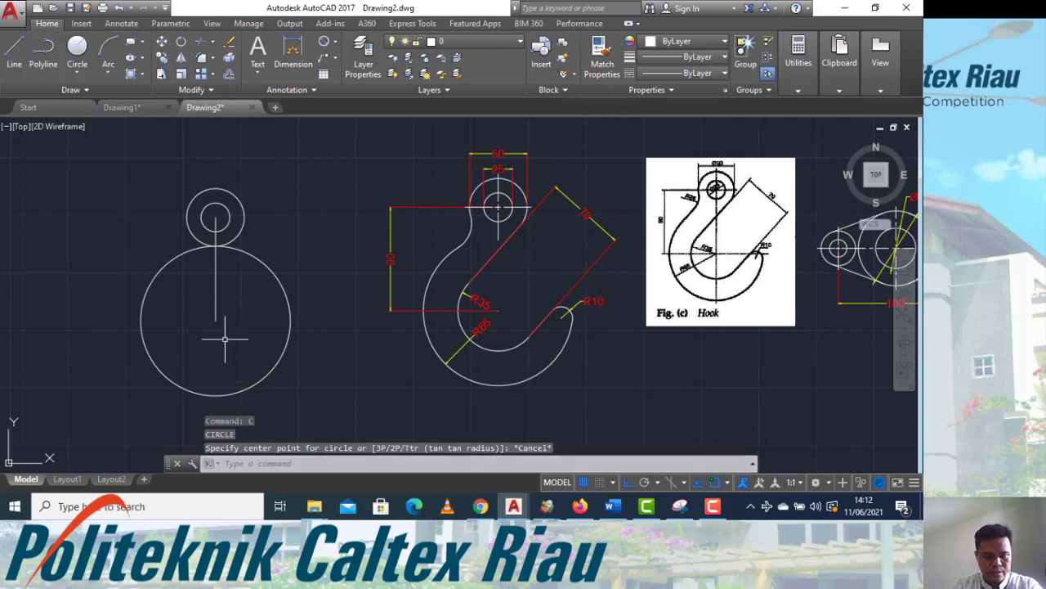
Draw a concentric circle of diameter 70 inside the large circle at the vertical line's lower end.
{"action": "type", "text": "c"}
{"action": "key", "text": "Return"}
{"action": "left_click", "coordinate": [215, 320]}
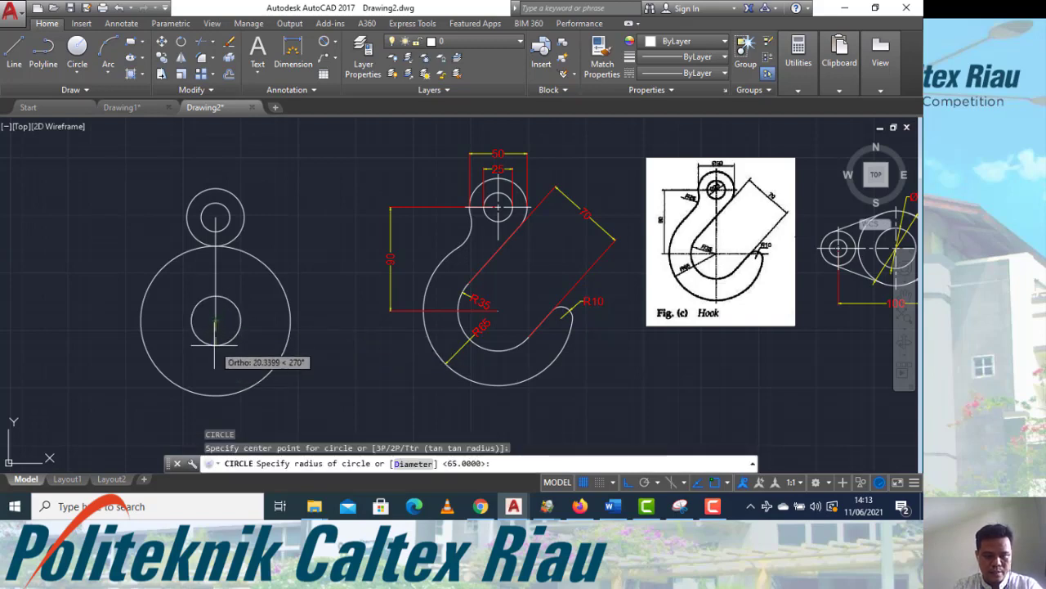
{"action": "type", "text": "d"}
{"action": "key", "text": "Return"}
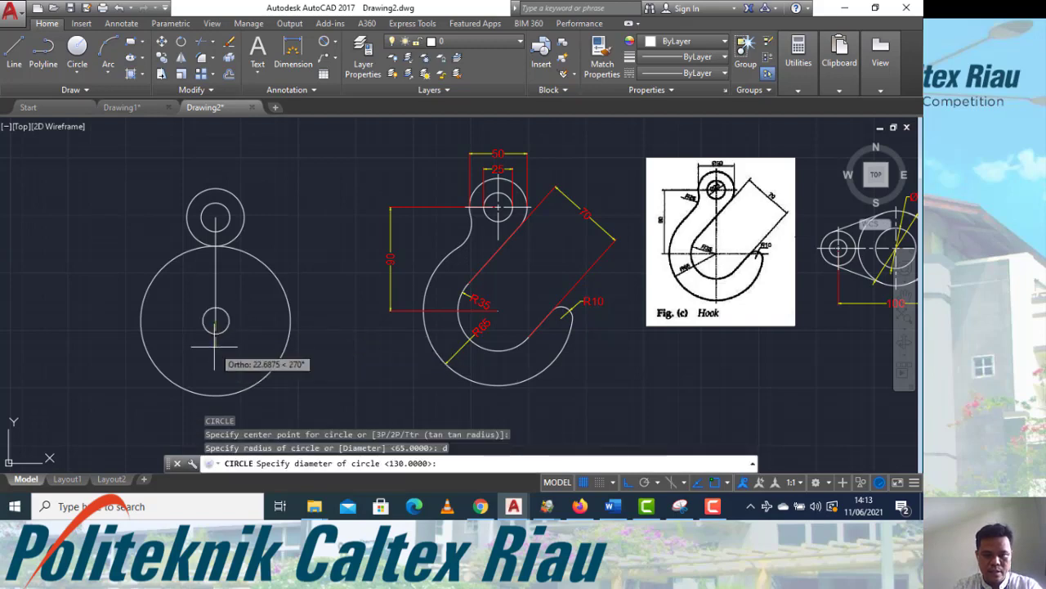
{"action": "type", "text": "70"}
{"action": "key", "text": "Return"}
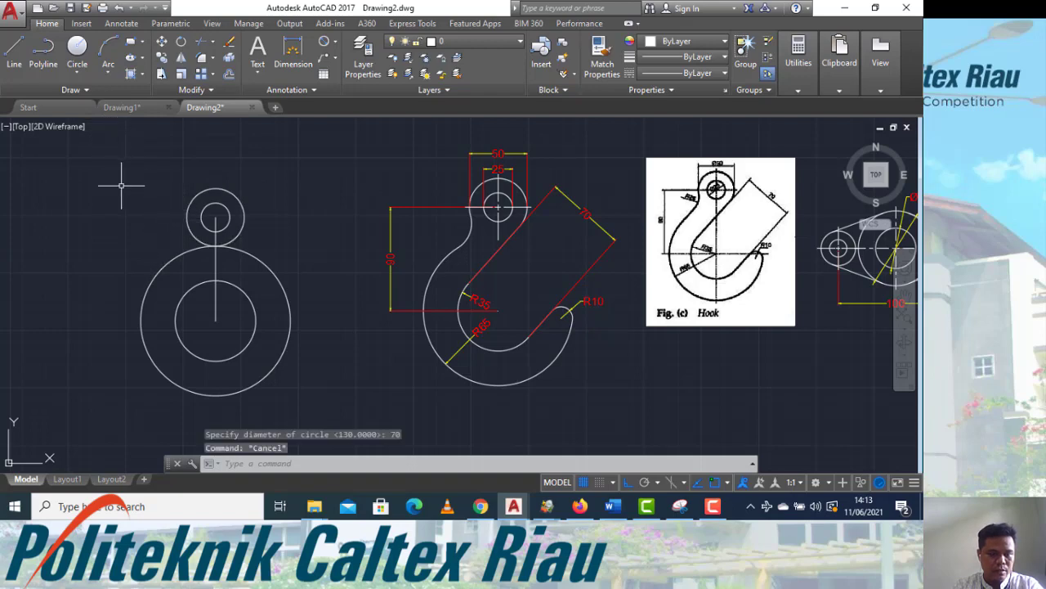
Draw a tangent-tangent-radius circle of radius 25 touching the left sides of the 50-diameter eye circle and the 130-diameter circle.
{"action": "left_click", "coordinate": [77, 71]}
{"action": "left_click", "coordinate": [94, 100]}
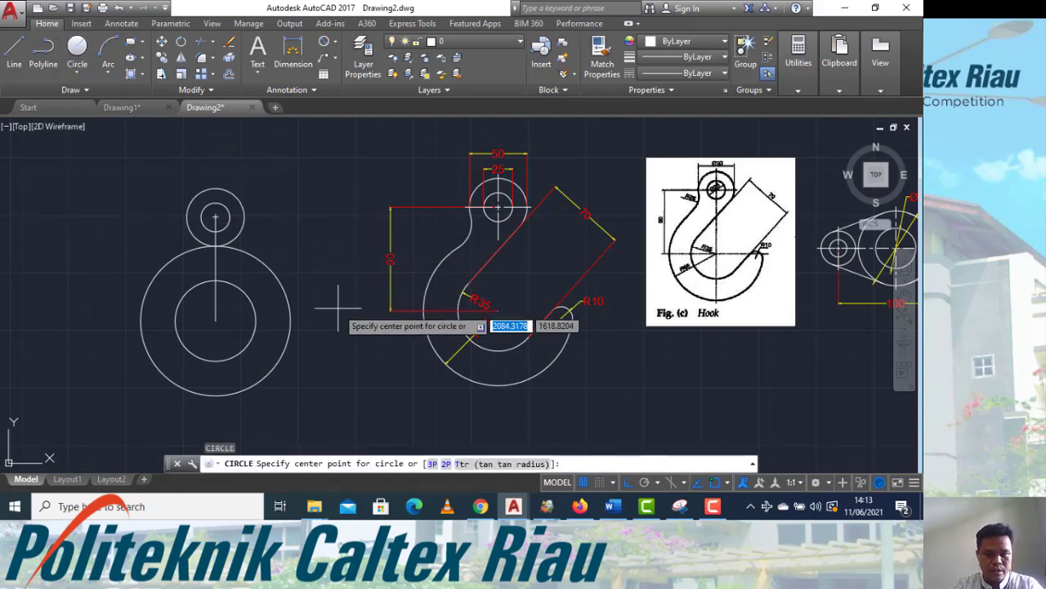
{"action": "type", "text": "tt"}
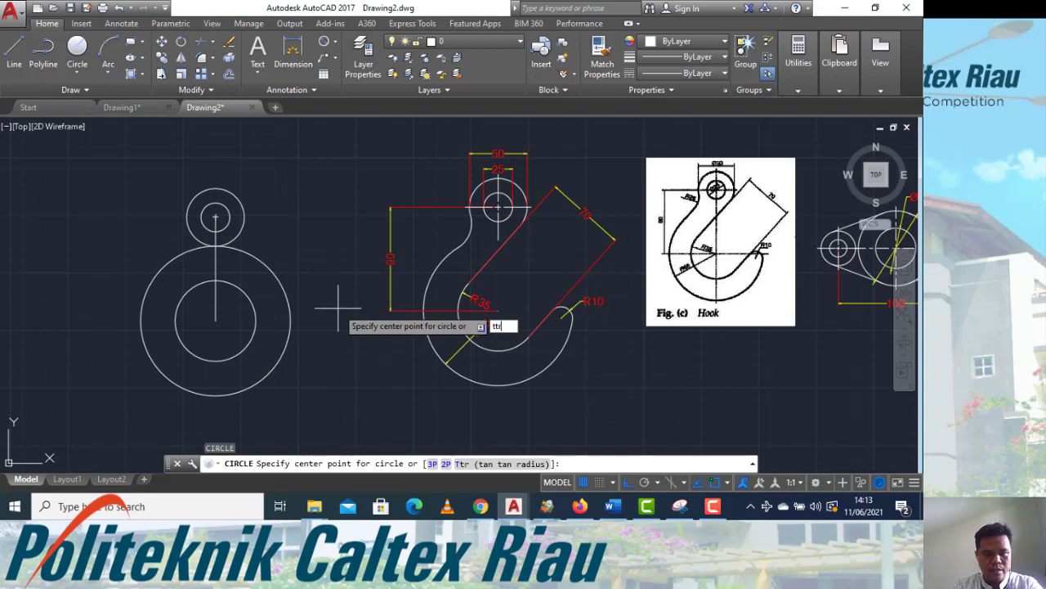
{"action": "type", "text": "r"}
{"action": "key", "text": "Return"}
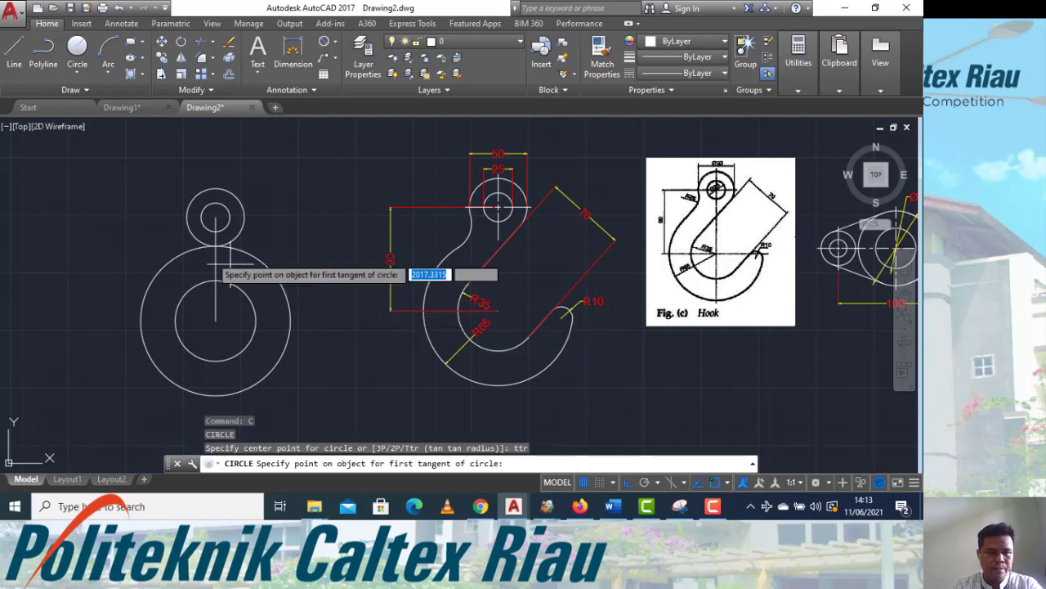
{"action": "left_click", "coordinate": [187, 220]}
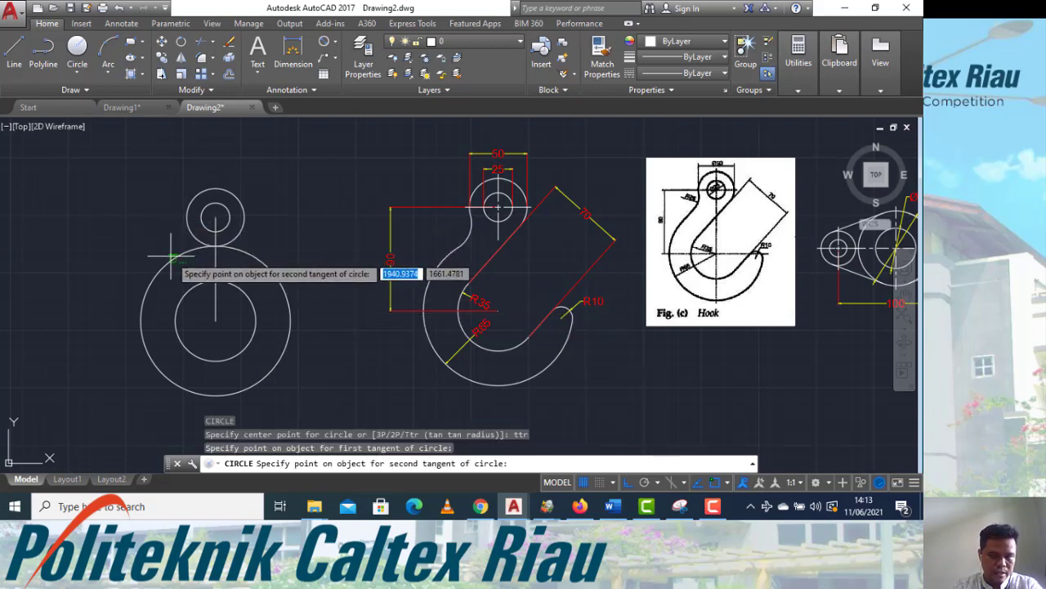
{"action": "left_click", "coordinate": [170, 255]}
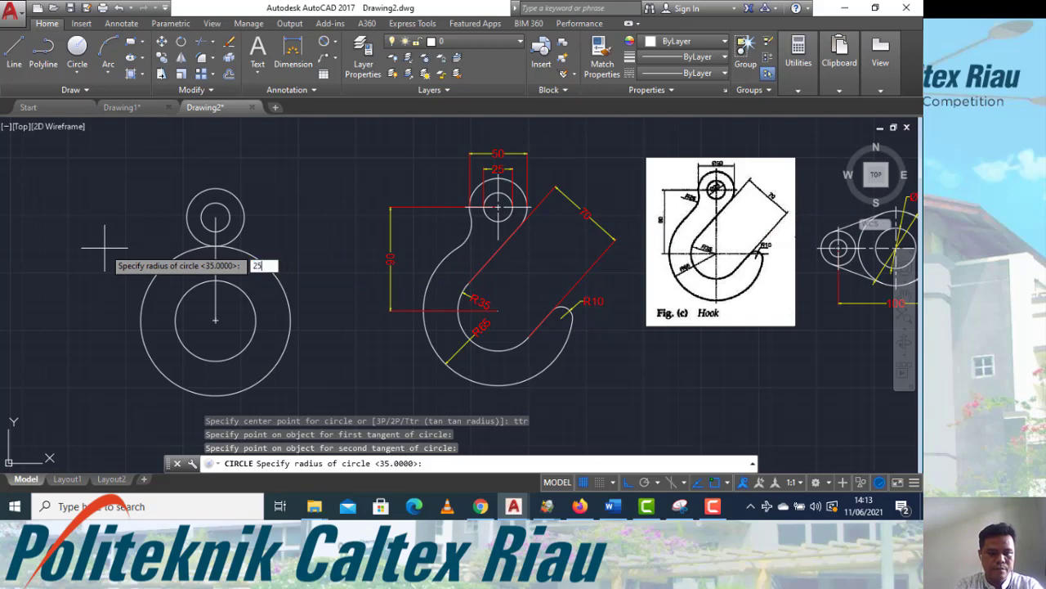
{"action": "key", "text": "Return"}
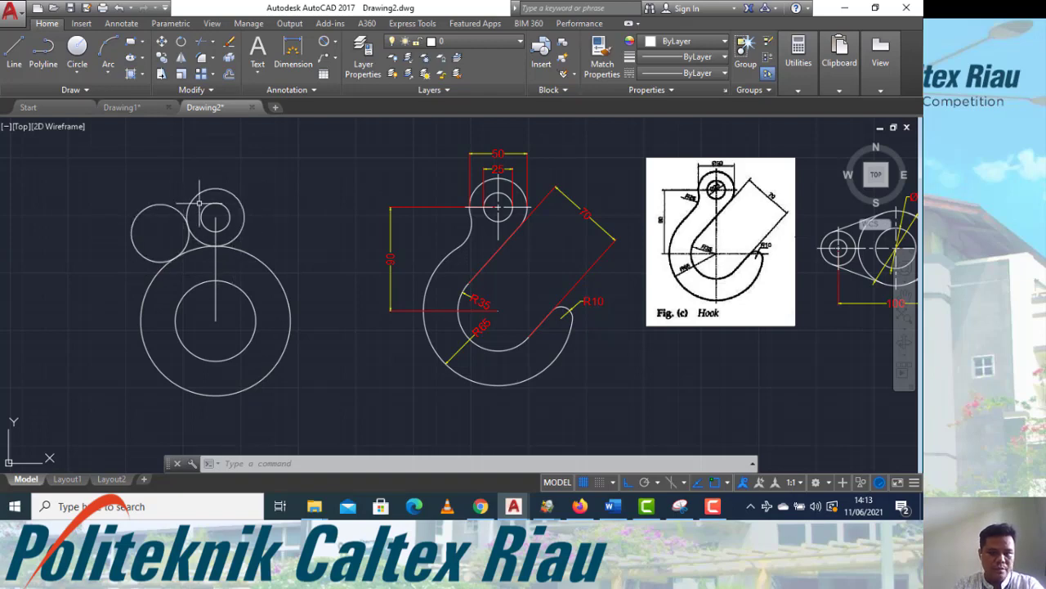
{"action": "key", "text": "Escape"}
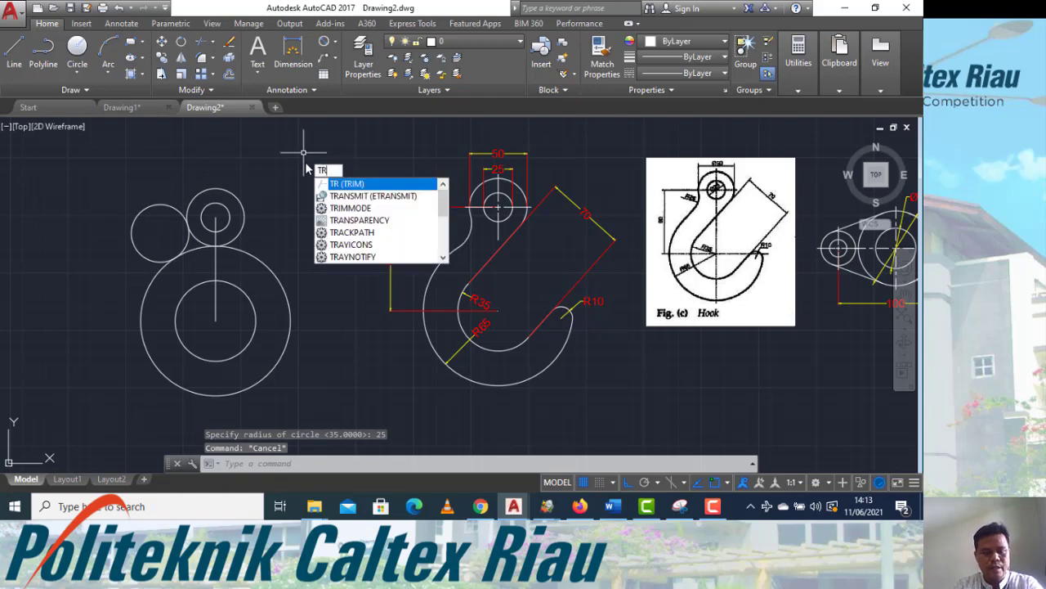
Trim the radius 25 circle and adjoining circle segments, leaving only the concave arc that joins the eye to the outer hook circle.
{"action": "key", "text": "Return"}
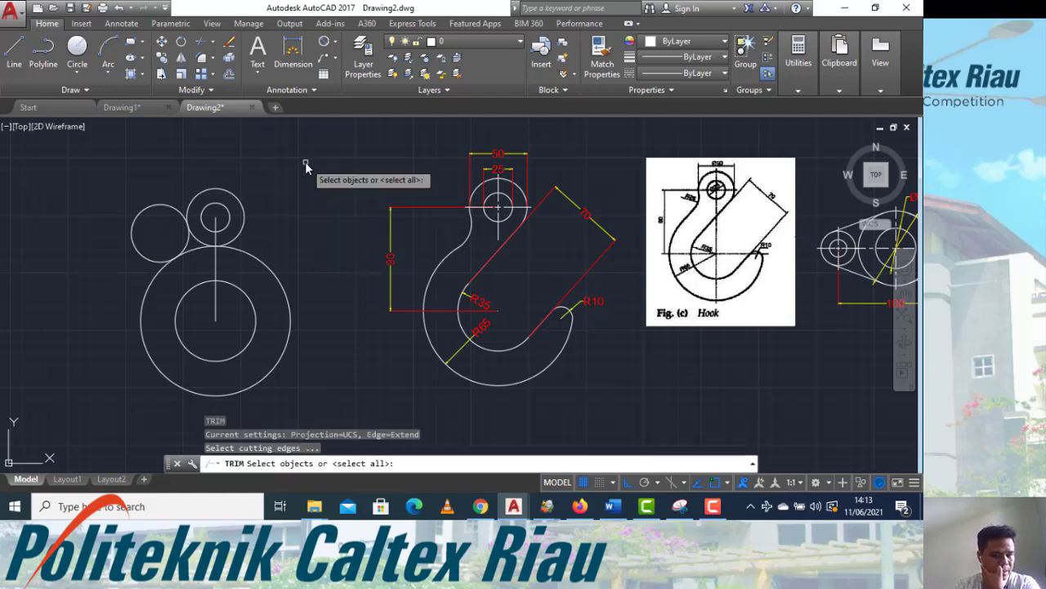
{"action": "key", "text": "Return"}
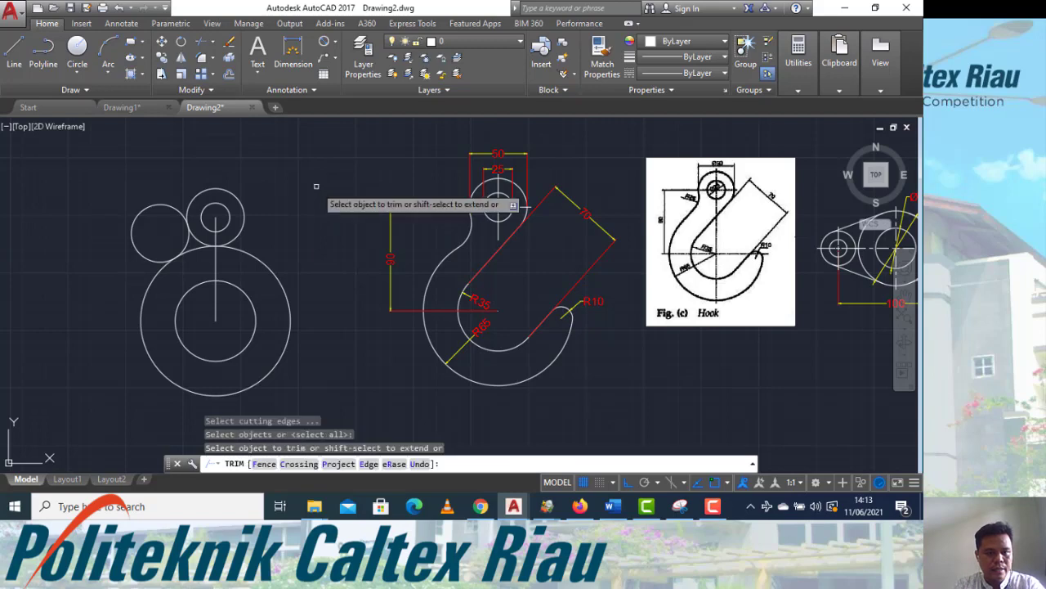
{"action": "left_click", "coordinate": [178, 210]}
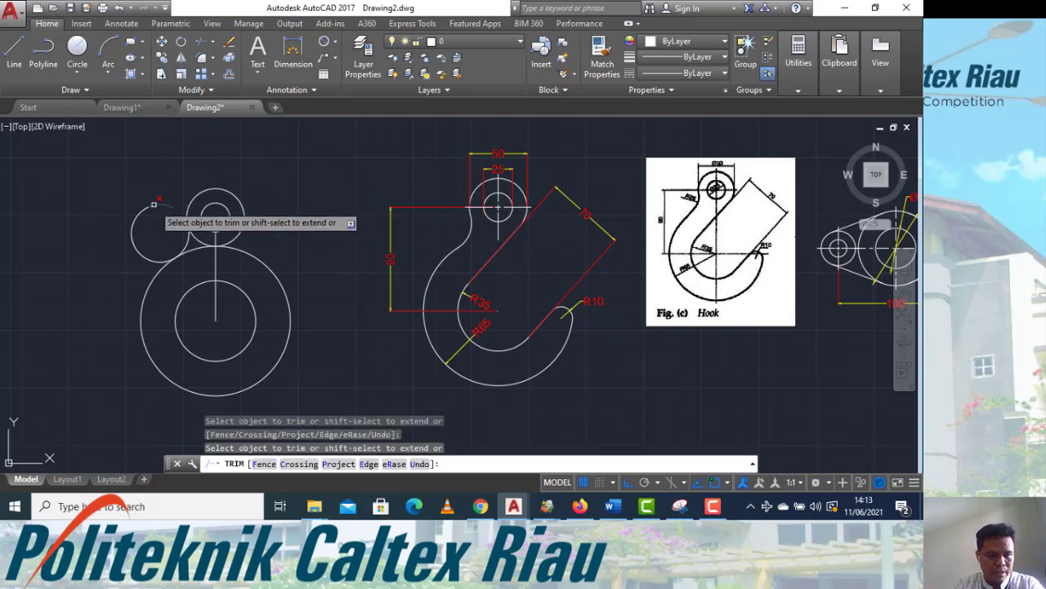
{"action": "left_click", "coordinate": [155, 260]}
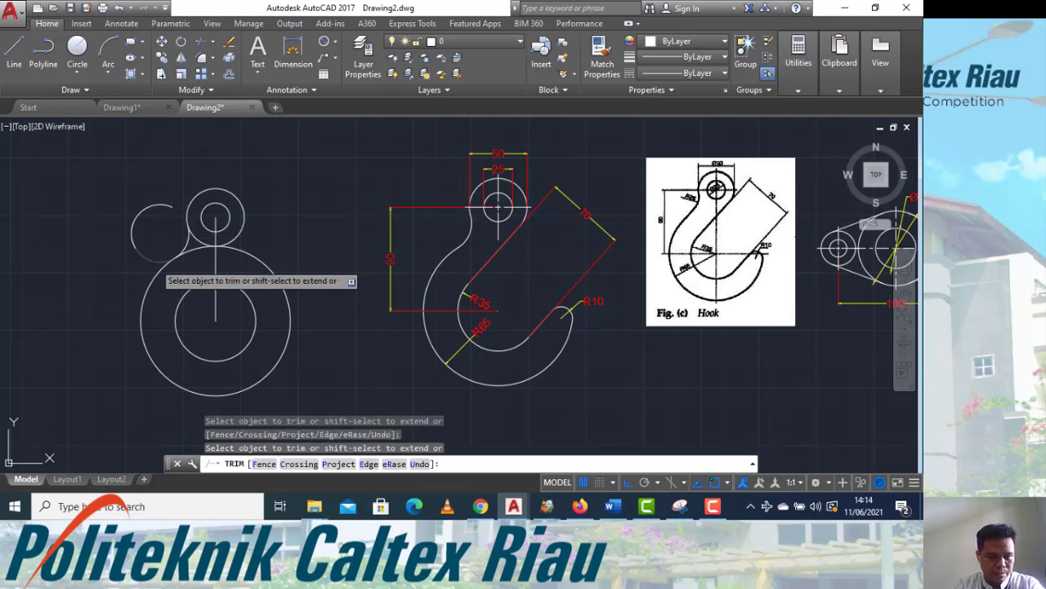
{"action": "left_click", "coordinate": [157, 260]}
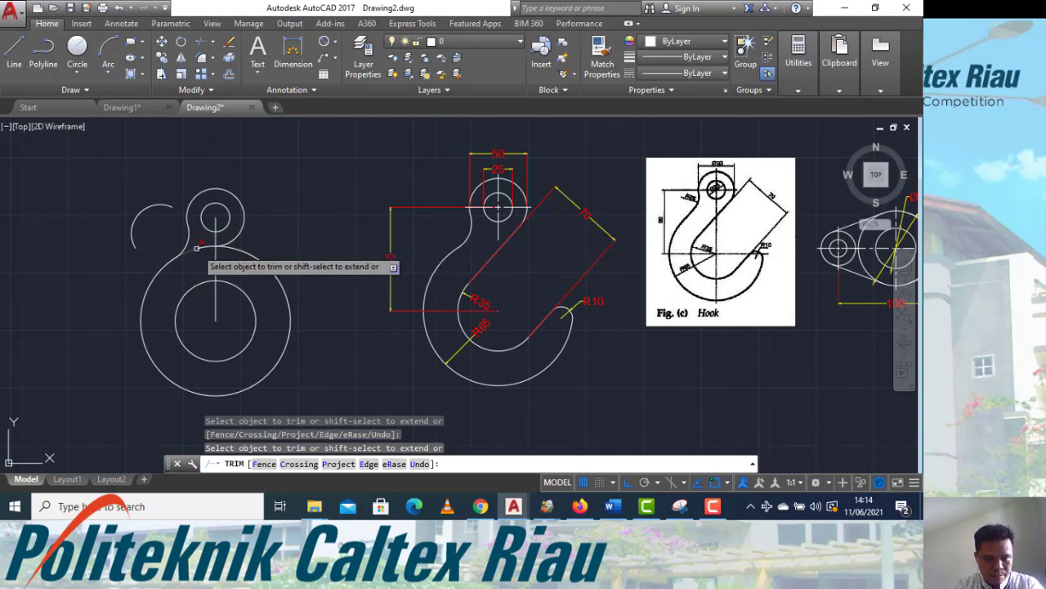
{"action": "key", "text": "Escape"}
Erase the leftover piece of the radius 25 circle left of the hook.
{"action": "left_click", "coordinate": [145, 222]}
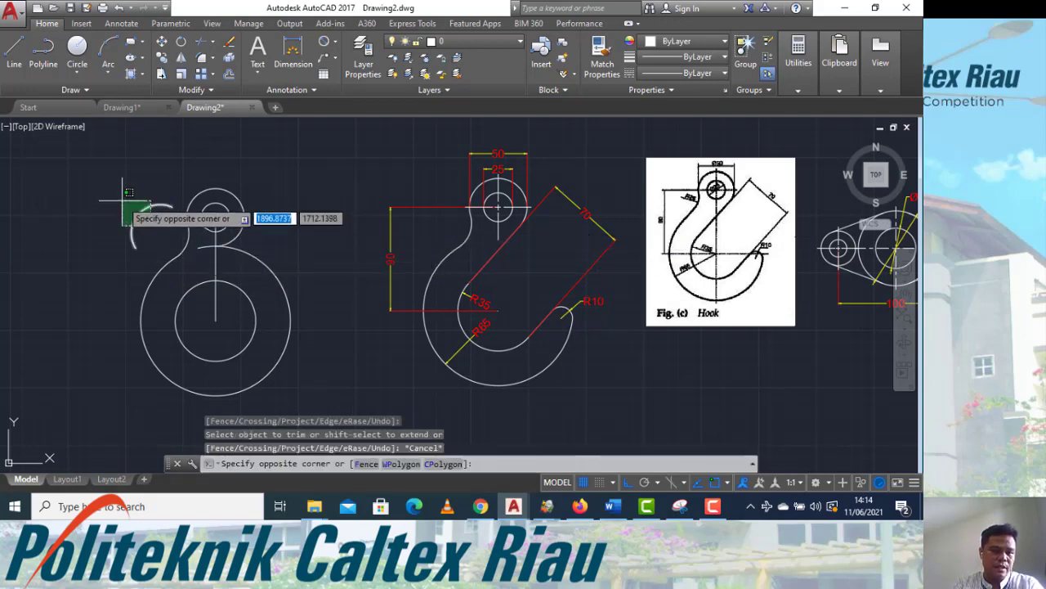
{"action": "left_click", "coordinate": [121, 200]}
{"action": "type", "text": "e"}
{"action": "key", "text": "Return"}
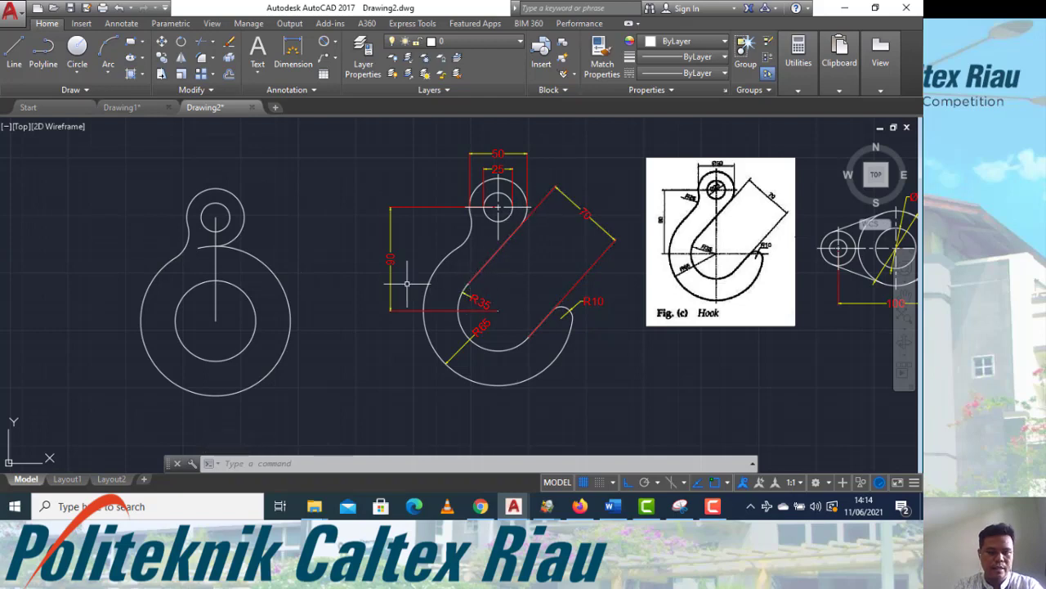
Draw a line tangent to the right side of the outer eye circle and the left side of the 70-diameter circle.
{"action": "type", "text": "l"}
{"action": "key", "text": "Return"}
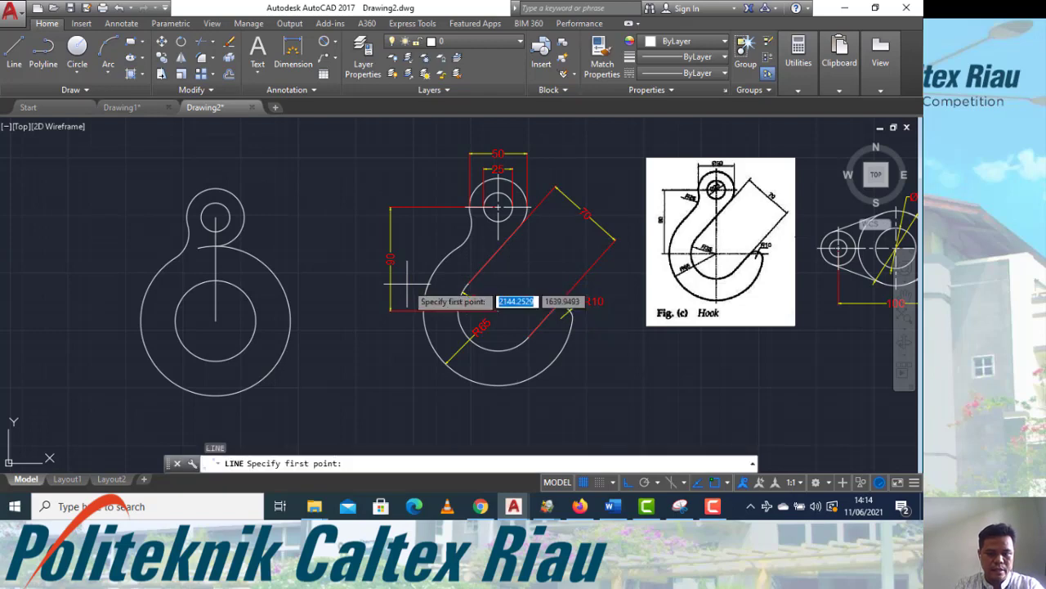
{"action": "type", "text": "tan"}
{"action": "key", "text": "Return"}
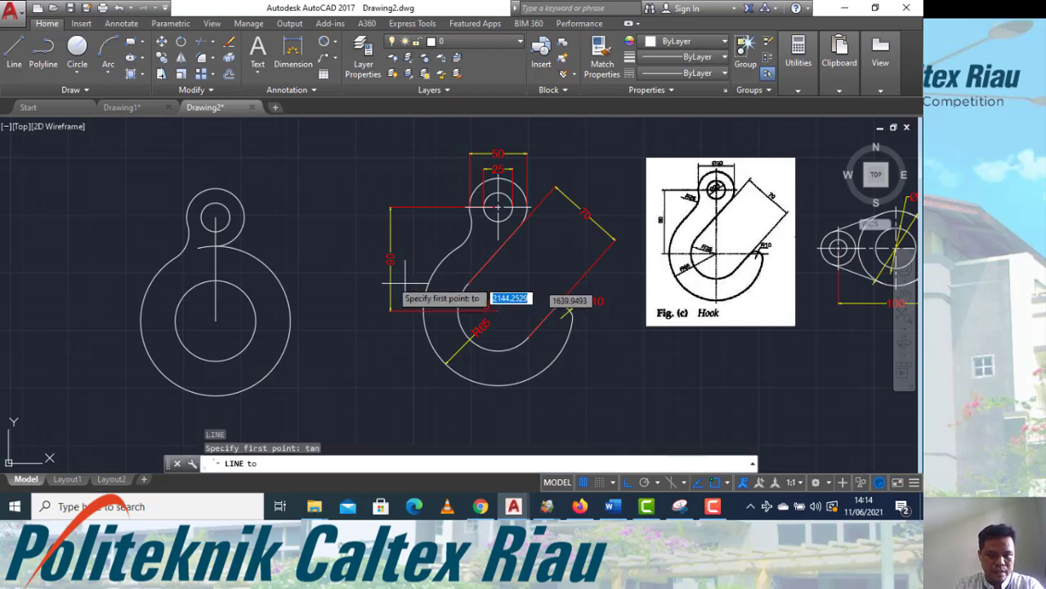
{"action": "left_click", "coordinate": [241, 227]}
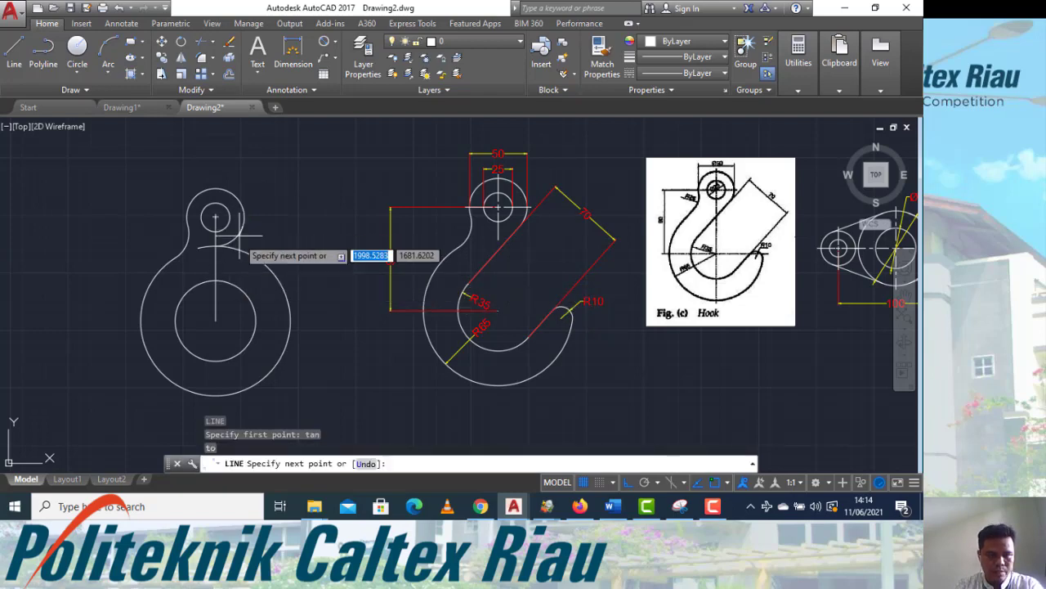
{"action": "type", "text": "tan"}
{"action": "key", "text": "Return"}
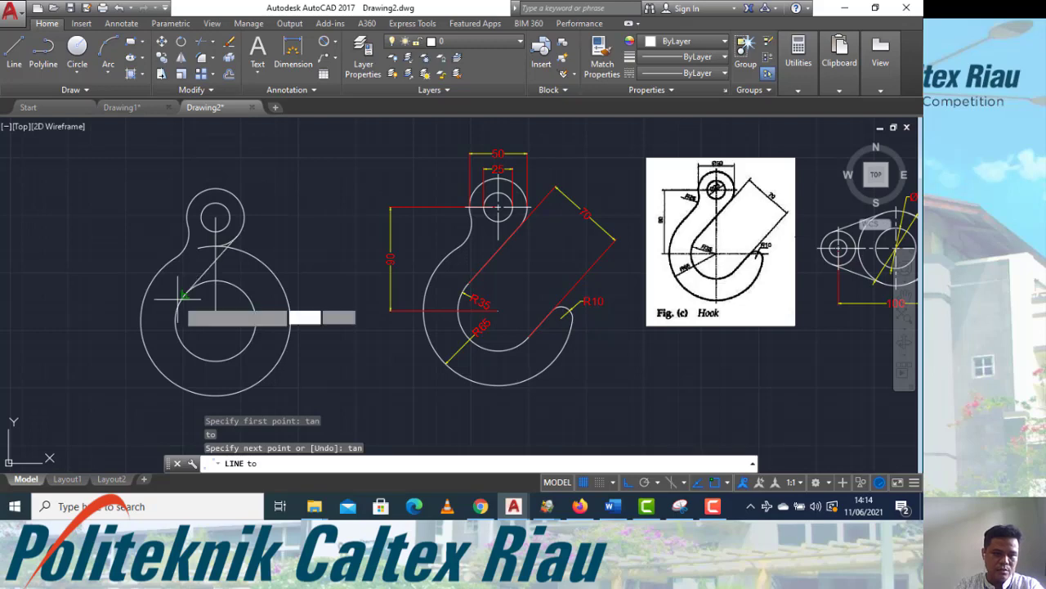
{"action": "left_click", "coordinate": [181, 297]}
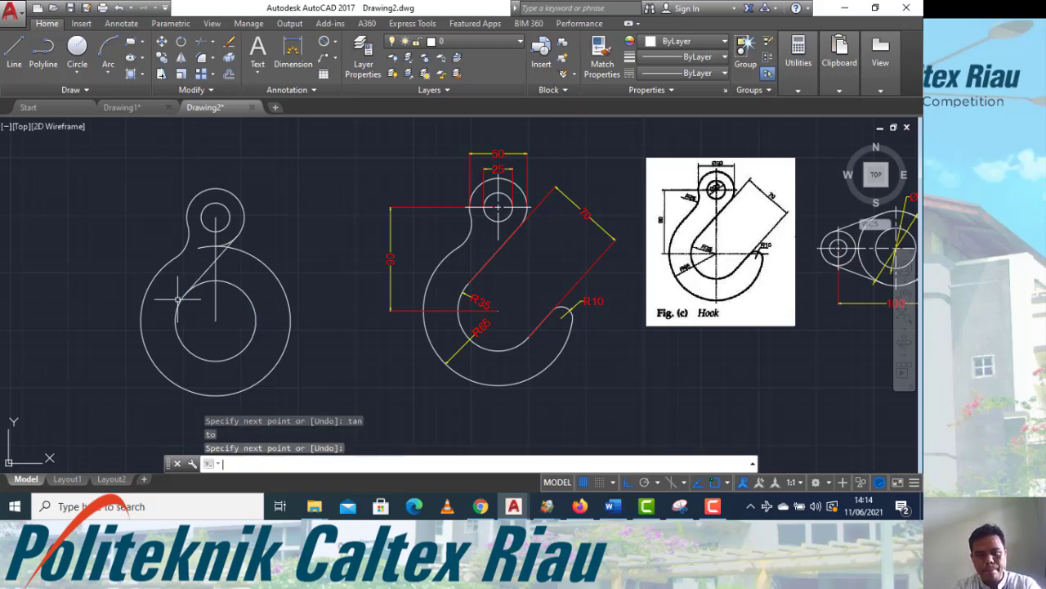
{"action": "key", "text": "Return"}
{"action": "key", "text": "Escape"}
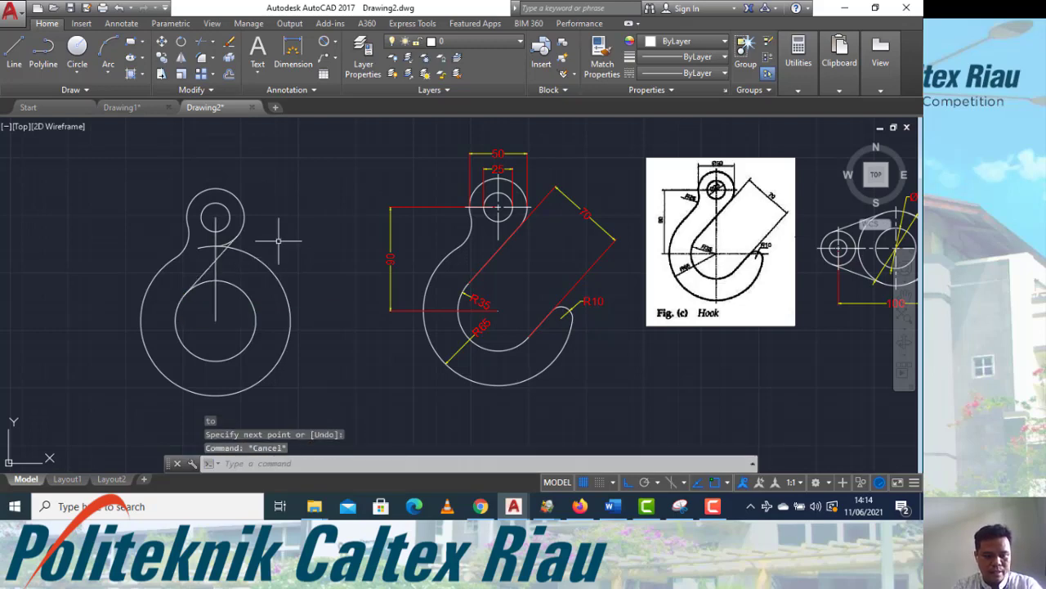
Trim the top stub of the outer hook circle back to the tangent line.
{"action": "type", "text": "tr"}
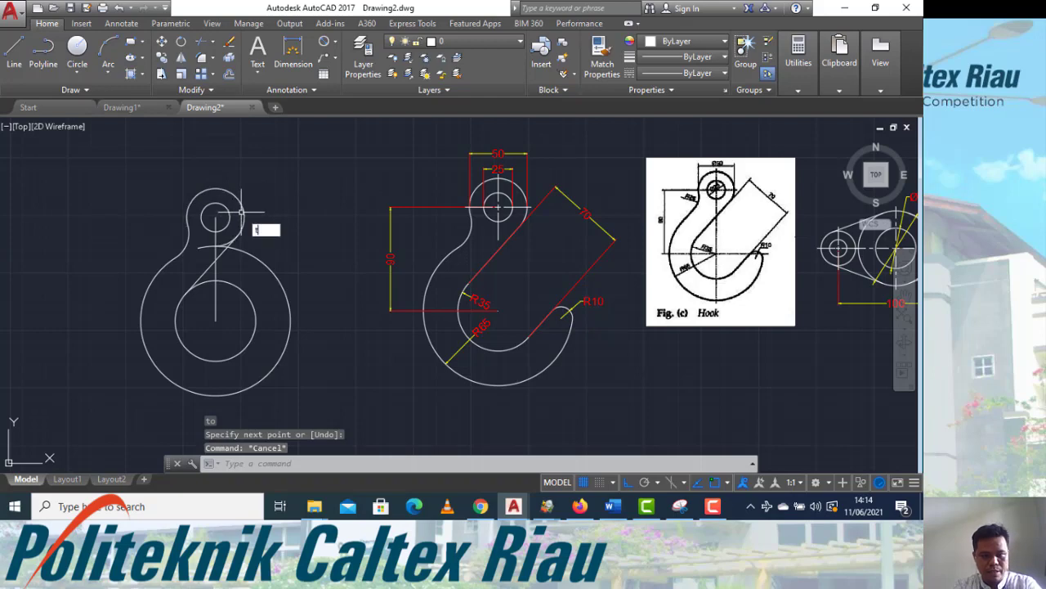
{"action": "key", "text": "Return"}
{"action": "key", "text": "Return"}
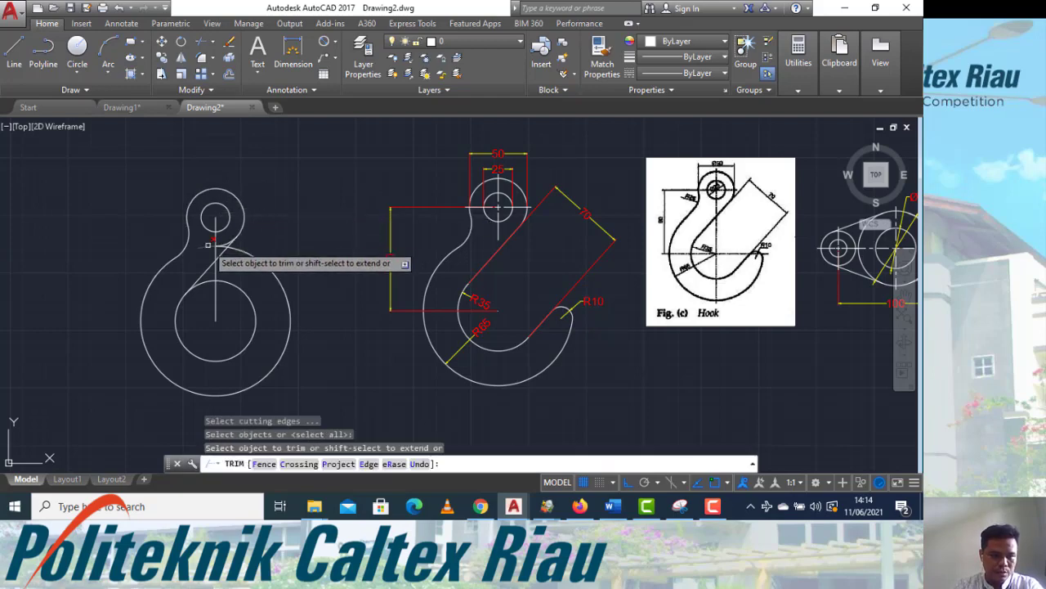
{"action": "left_click", "coordinate": [210, 245]}
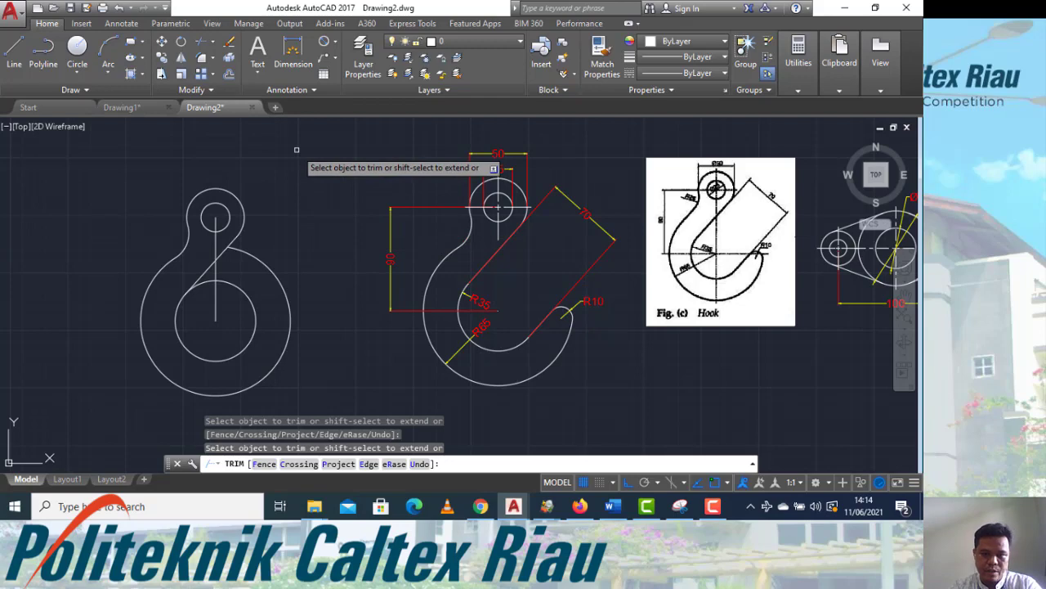
{"action": "key", "text": "Escape"}
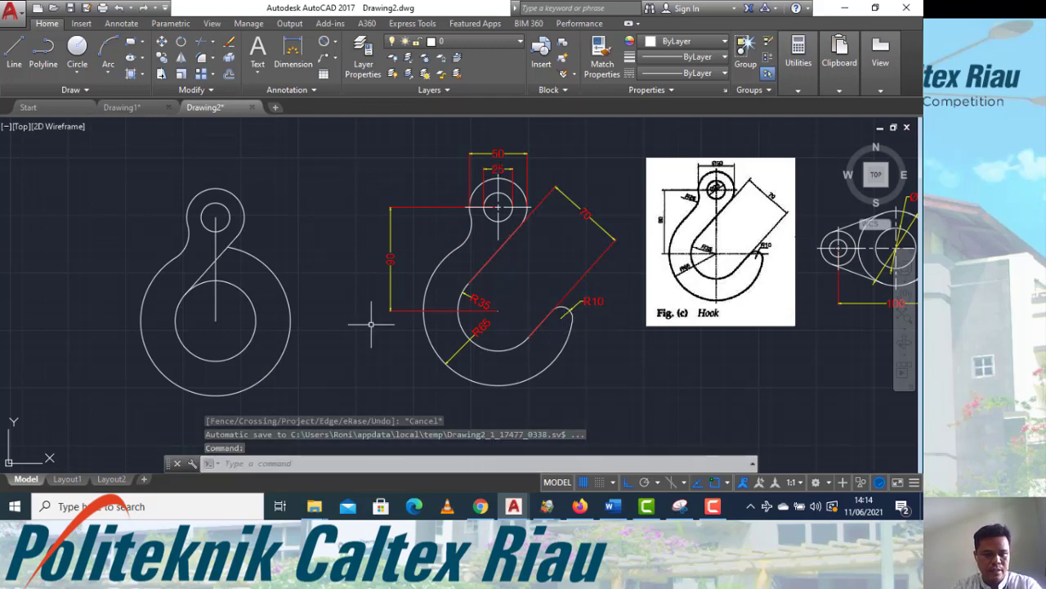
Draw a horizontal line from the centre of the inner hook circle rightward to just beyond the outer circle.
{"action": "type", "text": "l"}
{"action": "key", "text": "Return"}
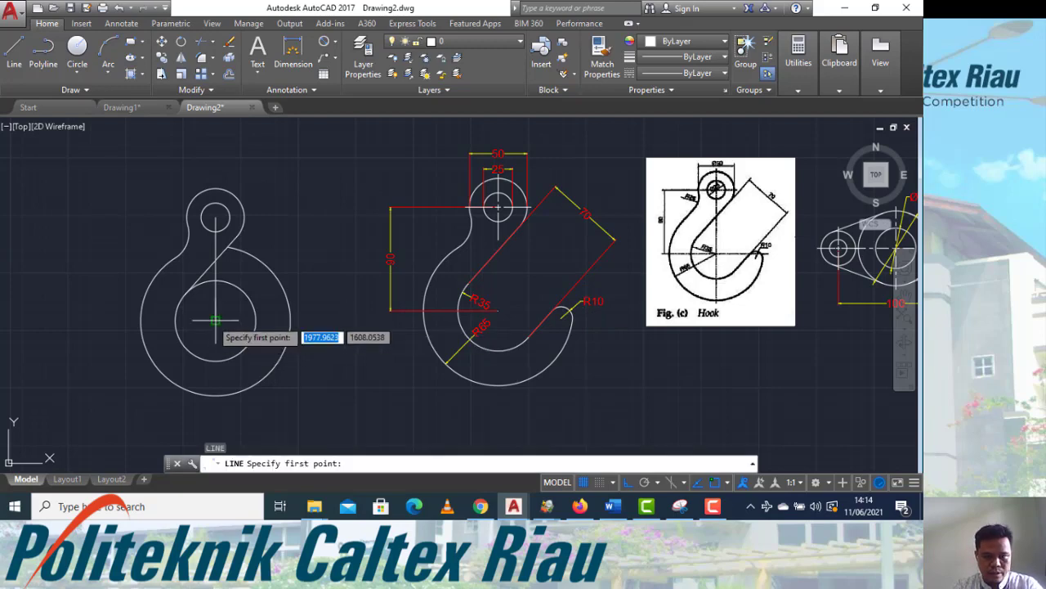
{"action": "left_click", "coordinate": [215, 319]}
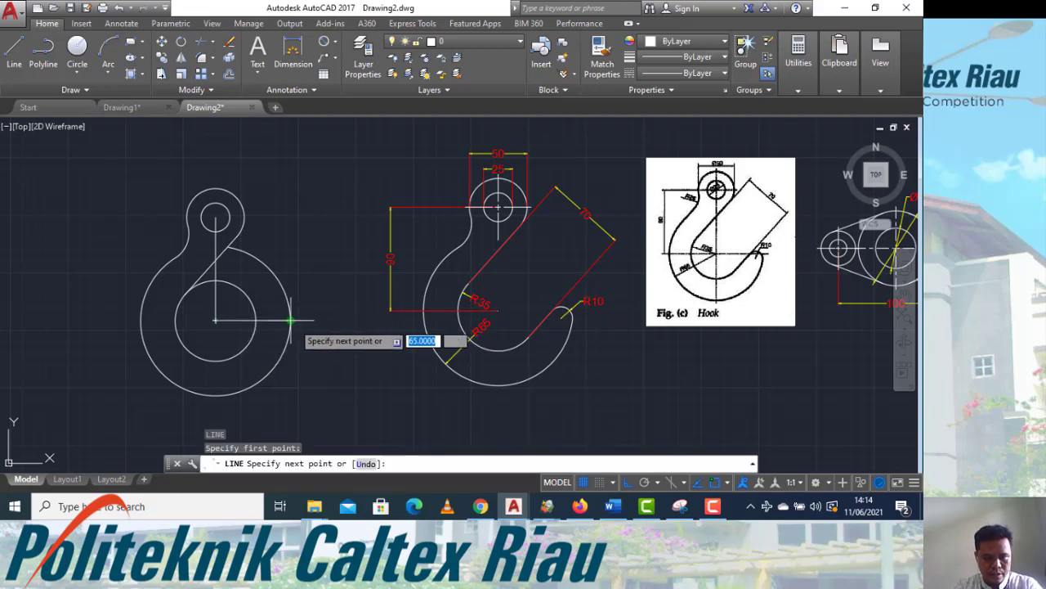
{"action": "left_click", "coordinate": [308, 319]}
{"action": "key", "text": "Escape"}
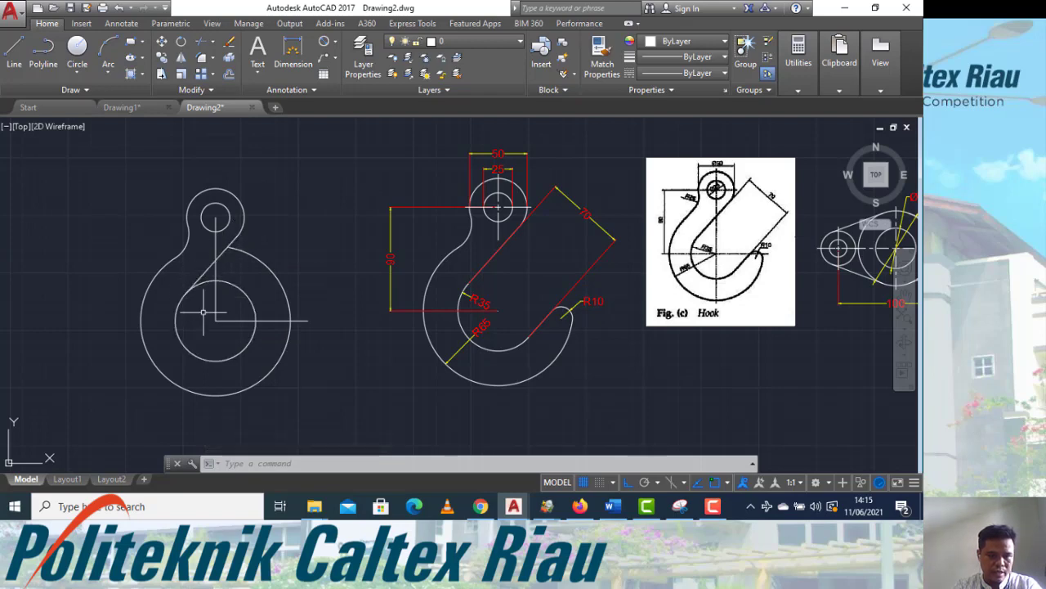
Offset the line tangent to the eye and the inner hook circle by 70 toward the hook's lower right side.
{"action": "key", "text": "Escape"}
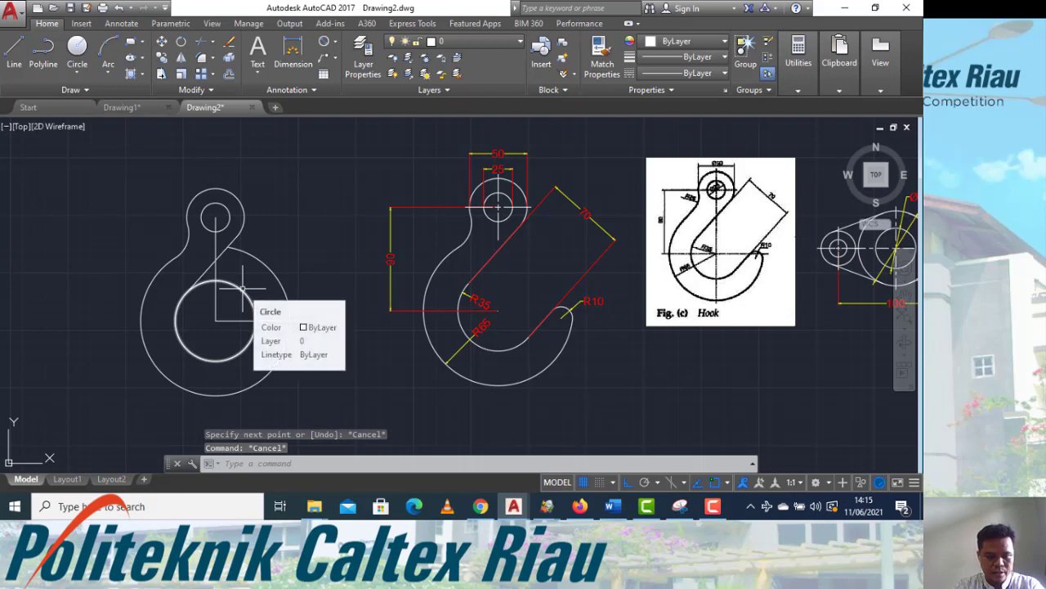
{"action": "type", "text": "OFFSET"}
{"action": "key", "text": "Return"}
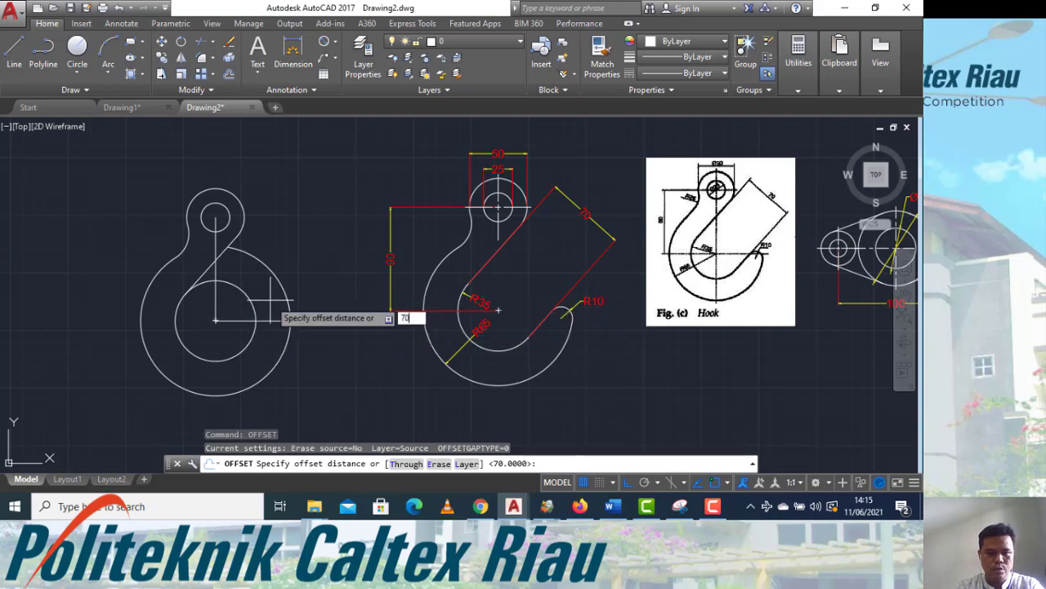
{"action": "type", "text": "70"}
{"action": "key", "text": "Return"}
{"action": "left_click", "coordinate": [209, 271]}
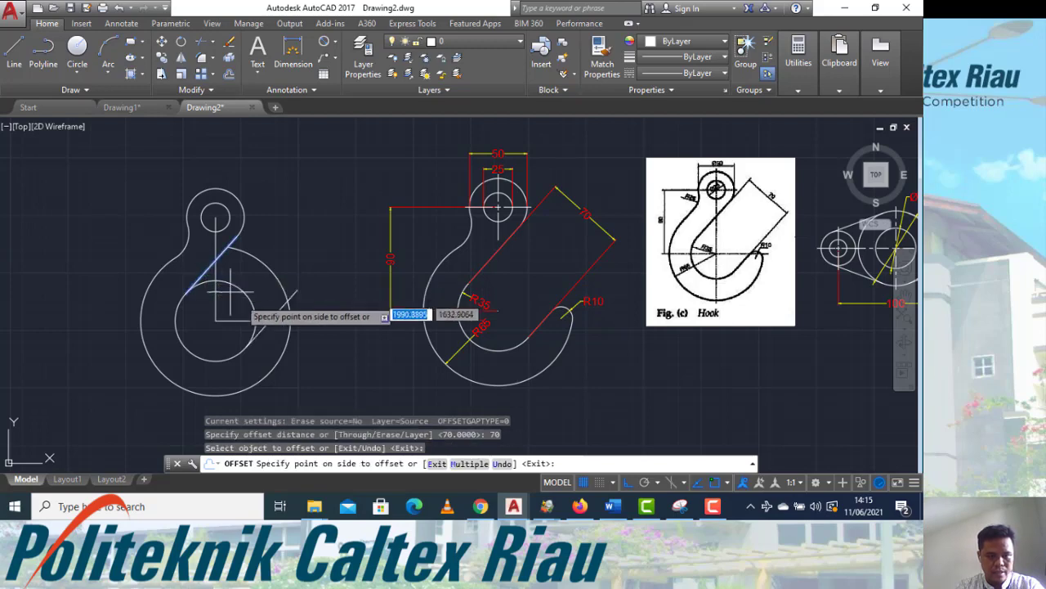
{"action": "left_click", "coordinate": [332, 375]}
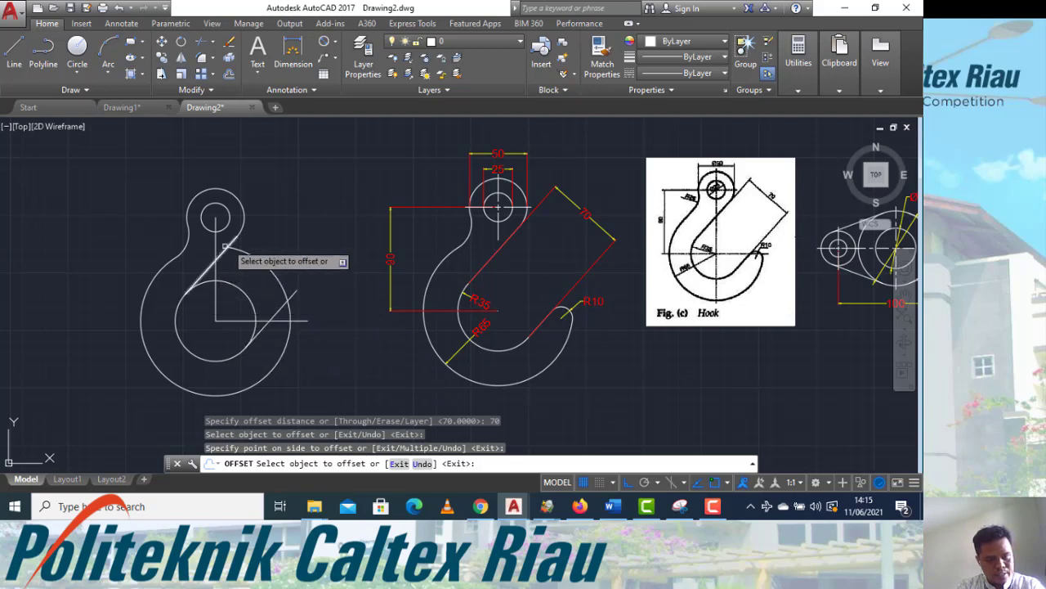
{"action": "key", "text": "Escape"}
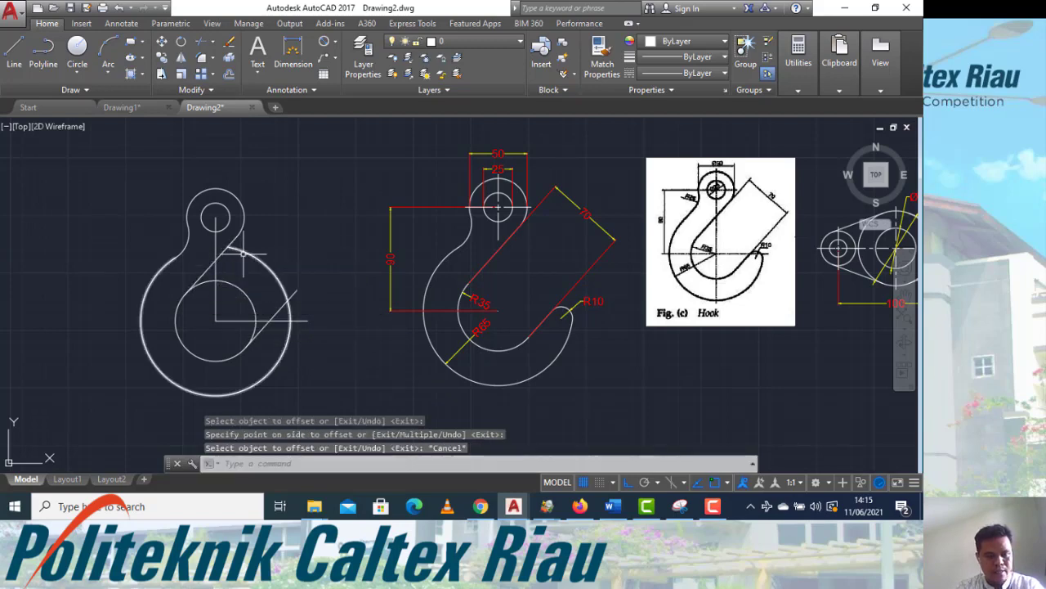
Trim the outer hook circle's upper-right arc between the parallel lines and the inner hook circle's upper arc.
{"action": "type", "text": "tr"}
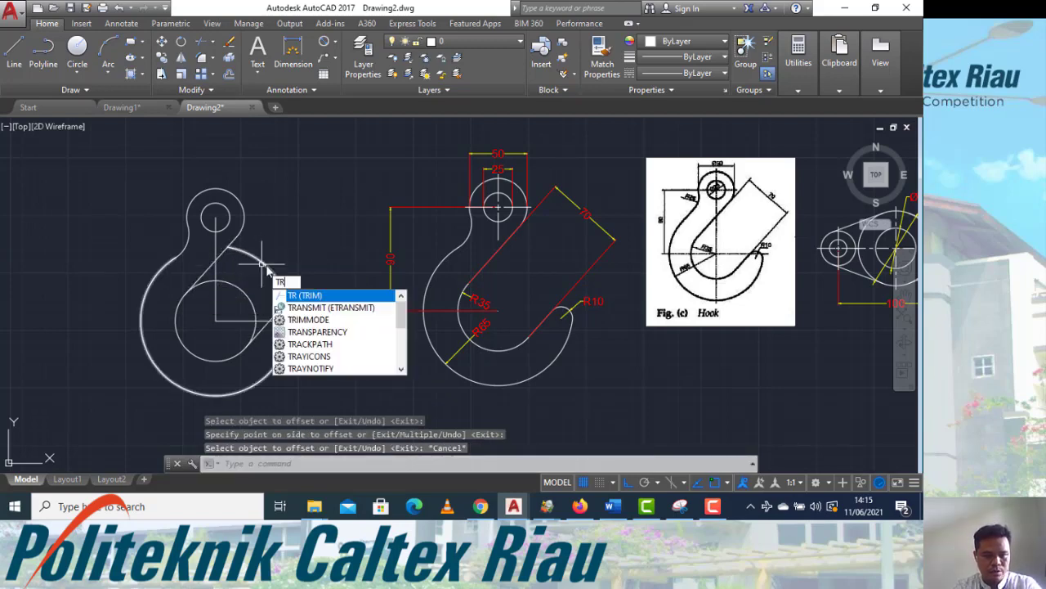
{"action": "key", "text": "Return"}
{"action": "key", "text": "Return"}
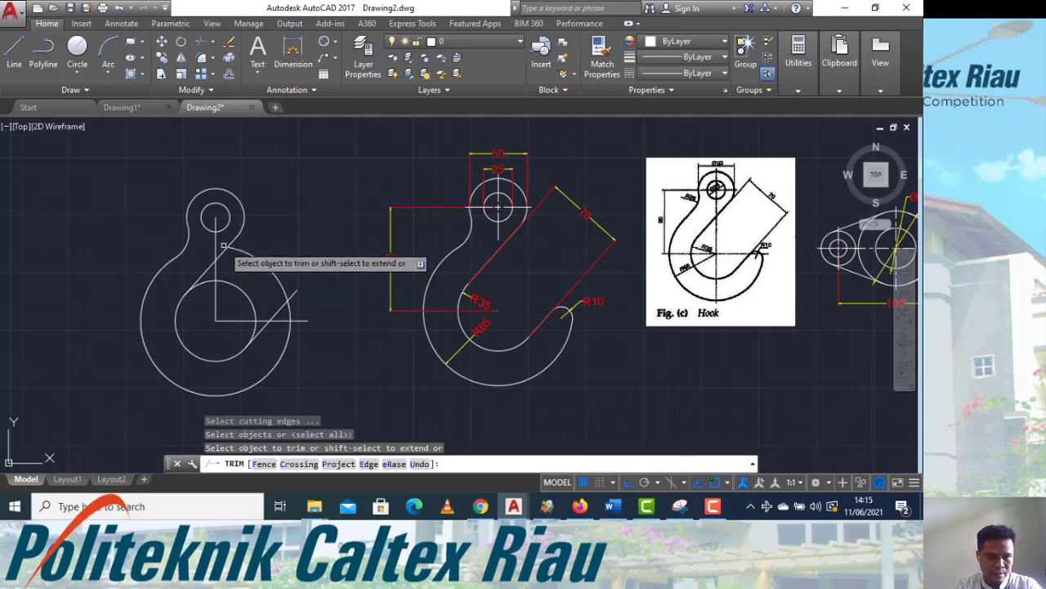
{"action": "left_click", "coordinate": [259, 261]}
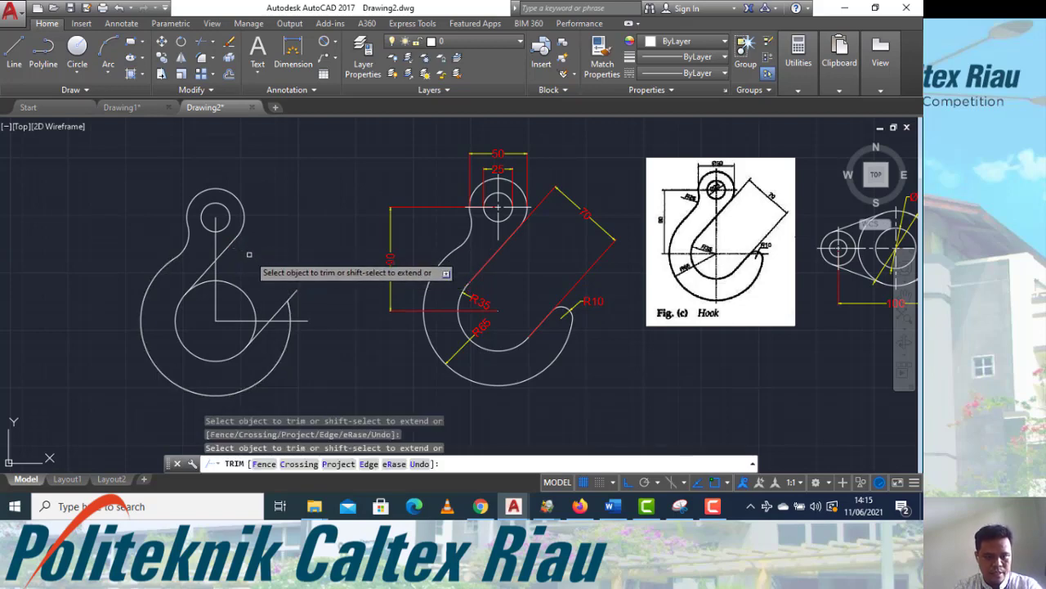
{"action": "left_click", "coordinate": [219, 283]}
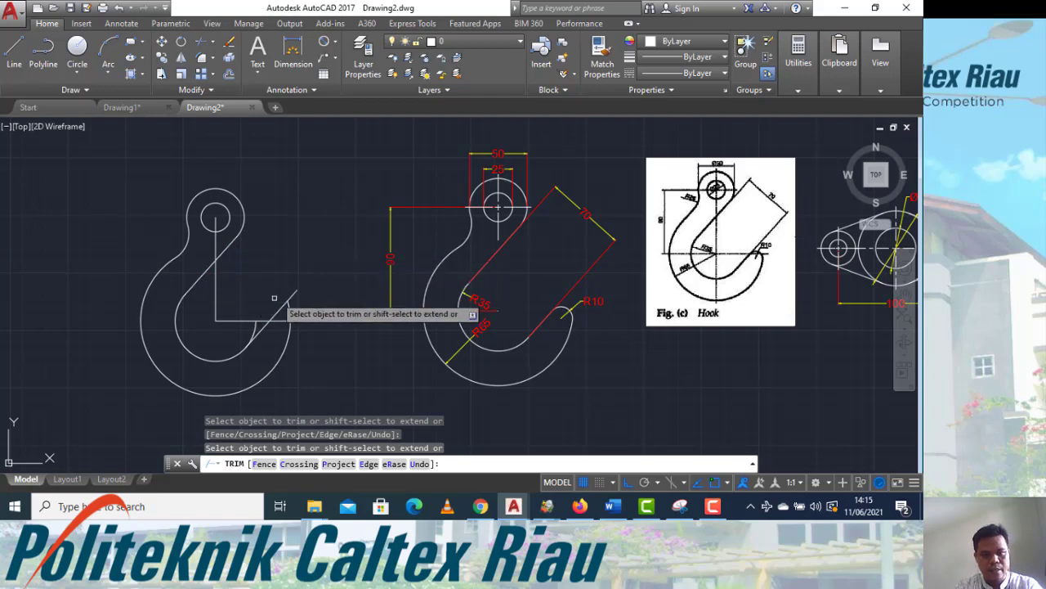
{"action": "key", "text": "Escape"}
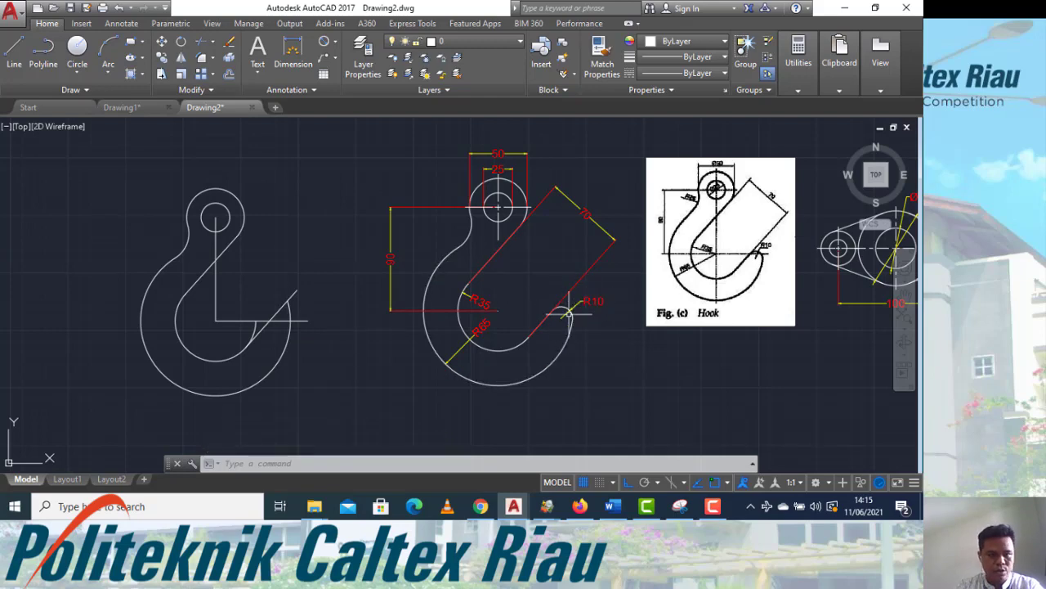
{"action": "key", "text": "Escape"}
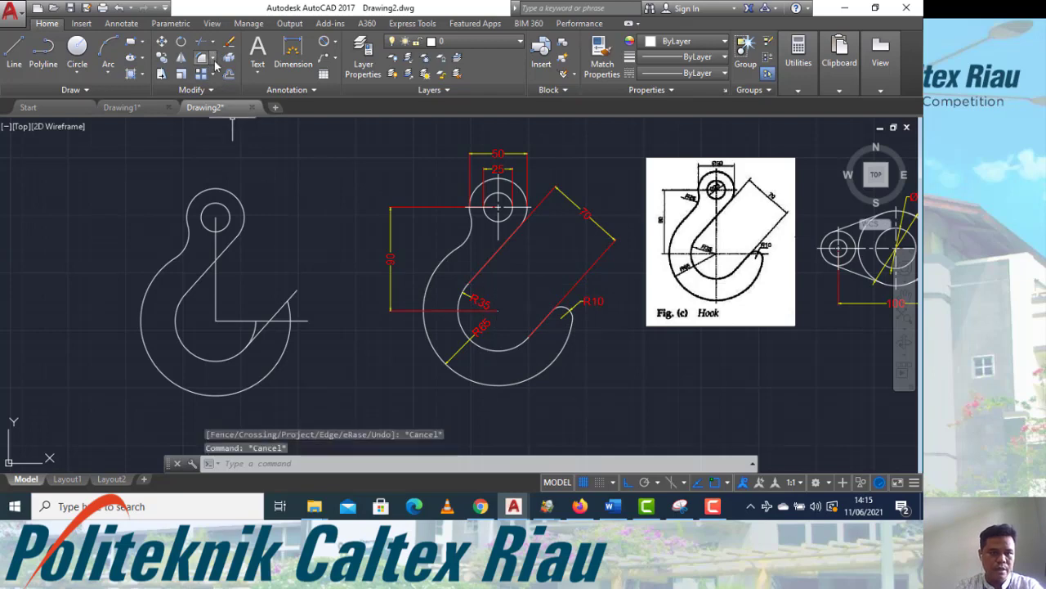
Fillet the hook tip with radius 10 between the offset line and the outer hook arc.
{"action": "left_click", "coordinate": [215, 66]}
{"action": "left_click", "coordinate": [224, 79]}
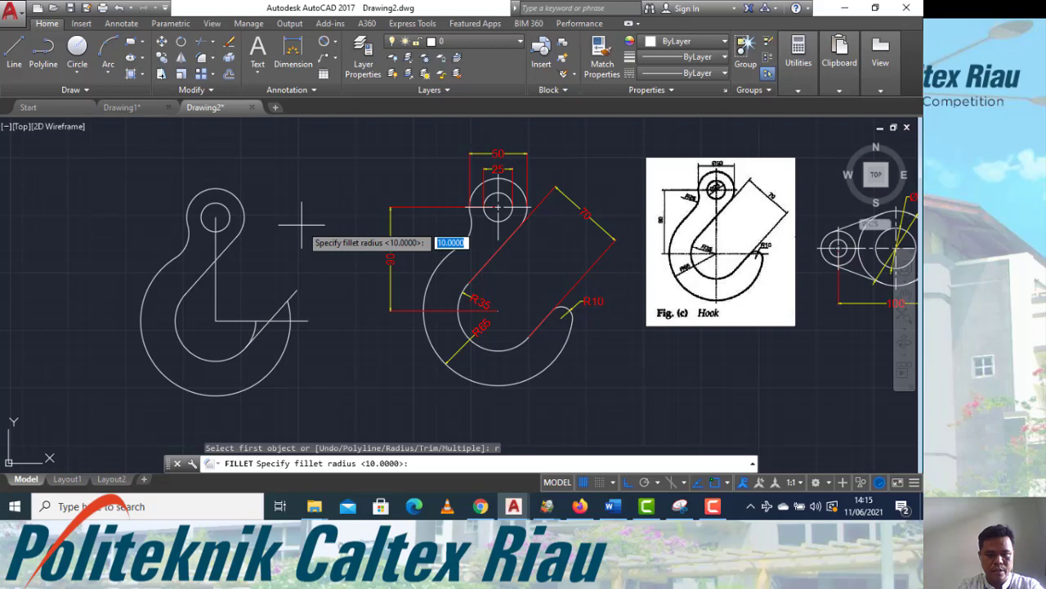
{"action": "key", "text": "Return"}
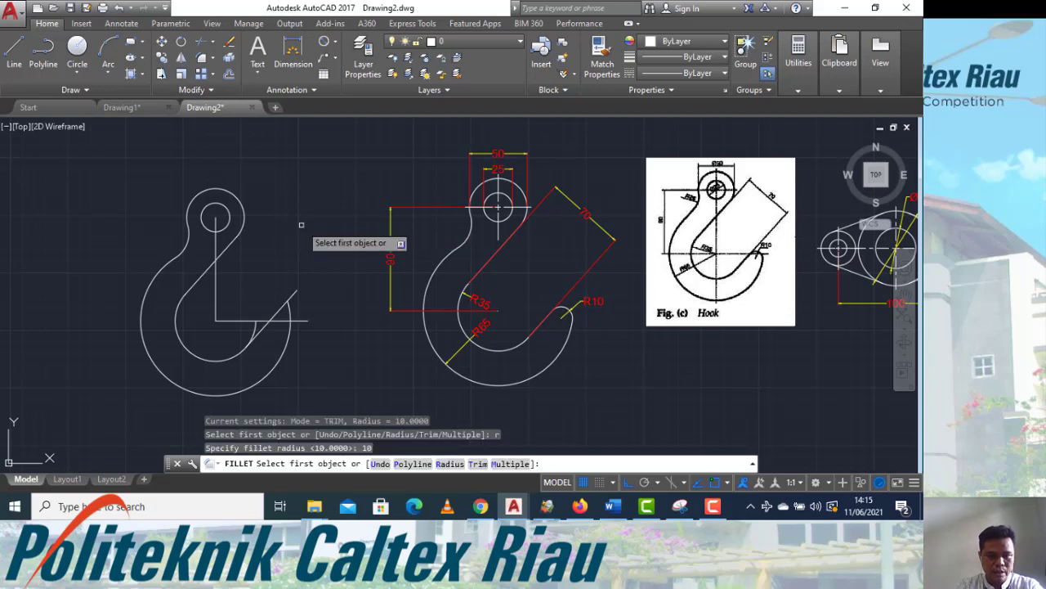
{"action": "left_click", "coordinate": [279, 309]}
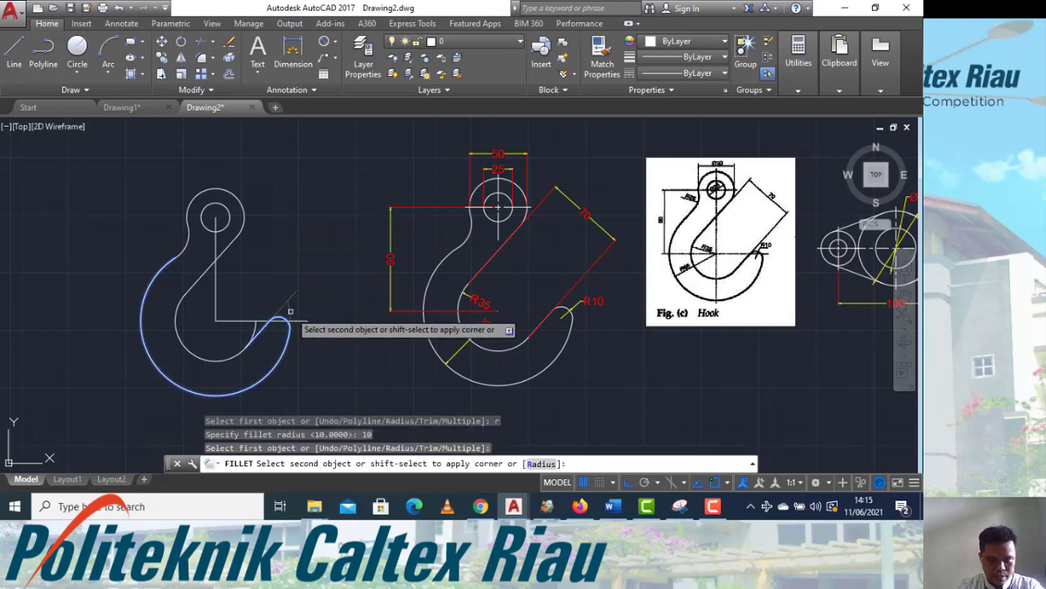
{"action": "left_click", "coordinate": [290, 311]}
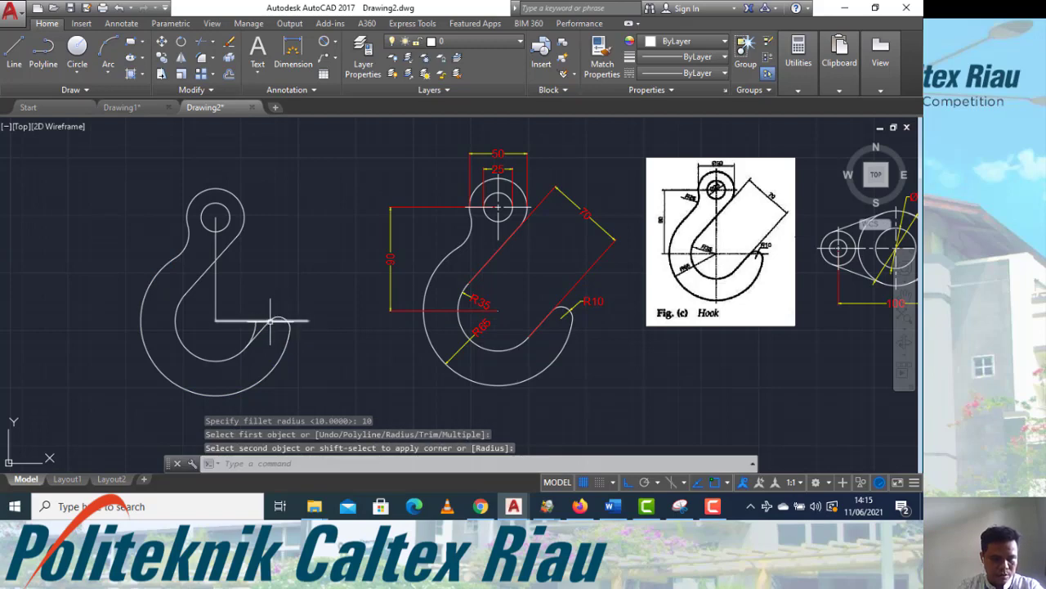
{"action": "key", "text": "Escape"}
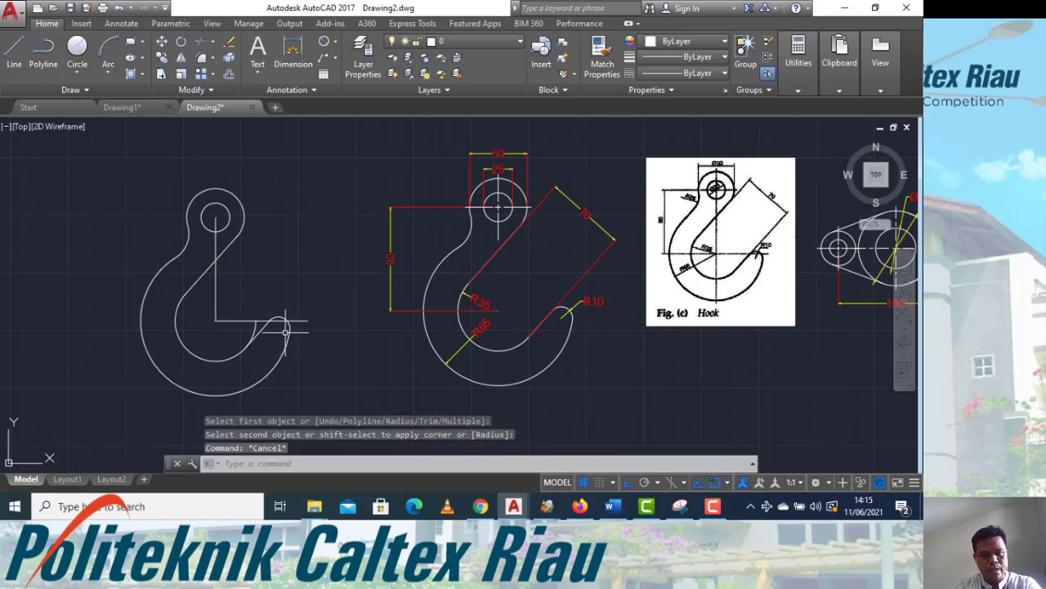
Trim the leftover stub of the inner hook circle beyond its tangency with the offset line.
{"action": "type", "text": "ts o"}
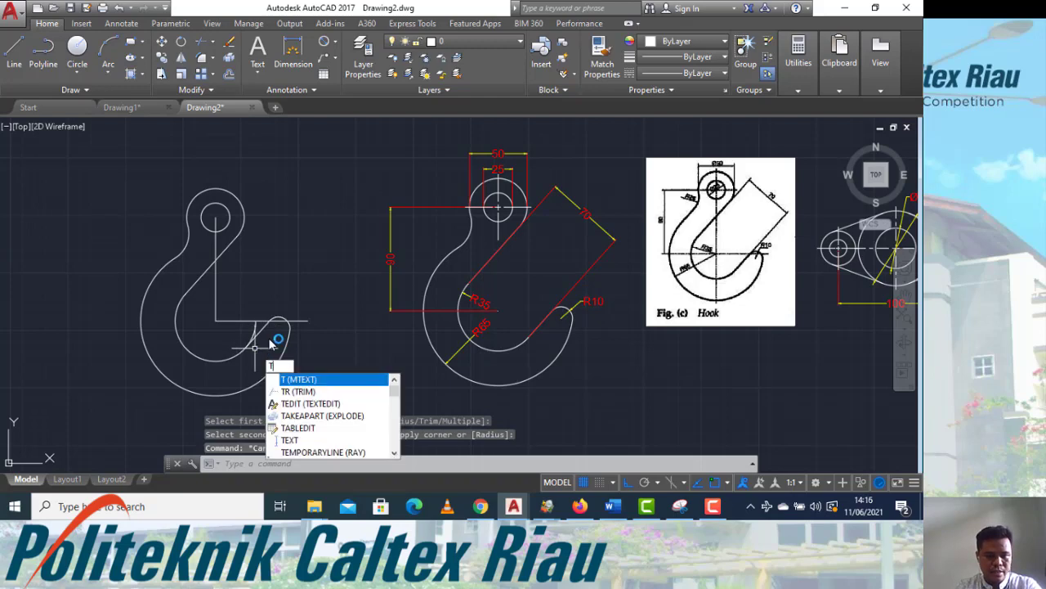
{"action": "type", "text": "r"}
{"action": "key", "text": "Return"}
{"action": "key", "text": "Return"}
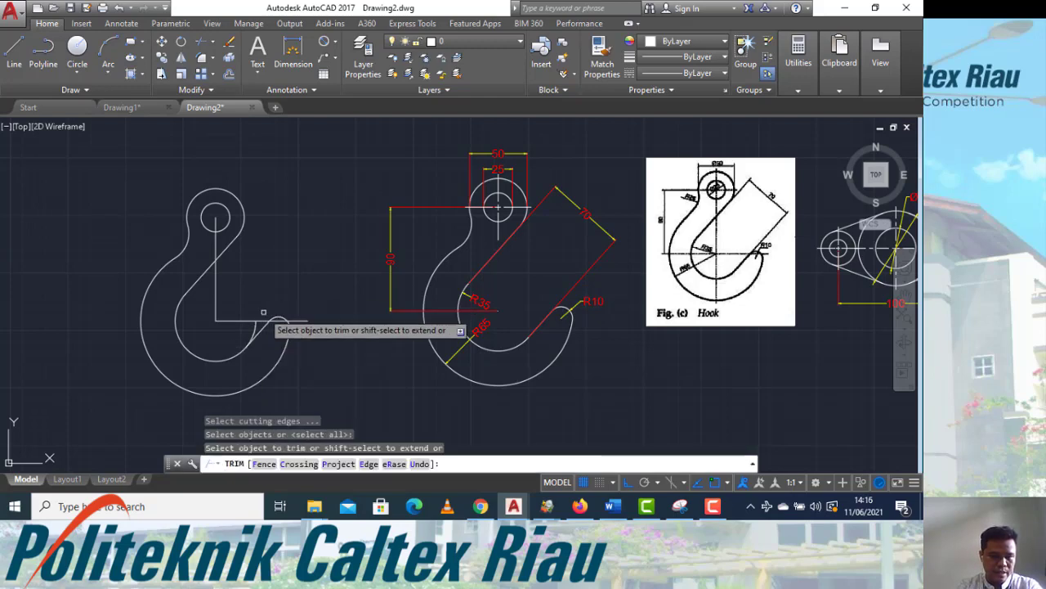
{"action": "key", "text": "Escape"}
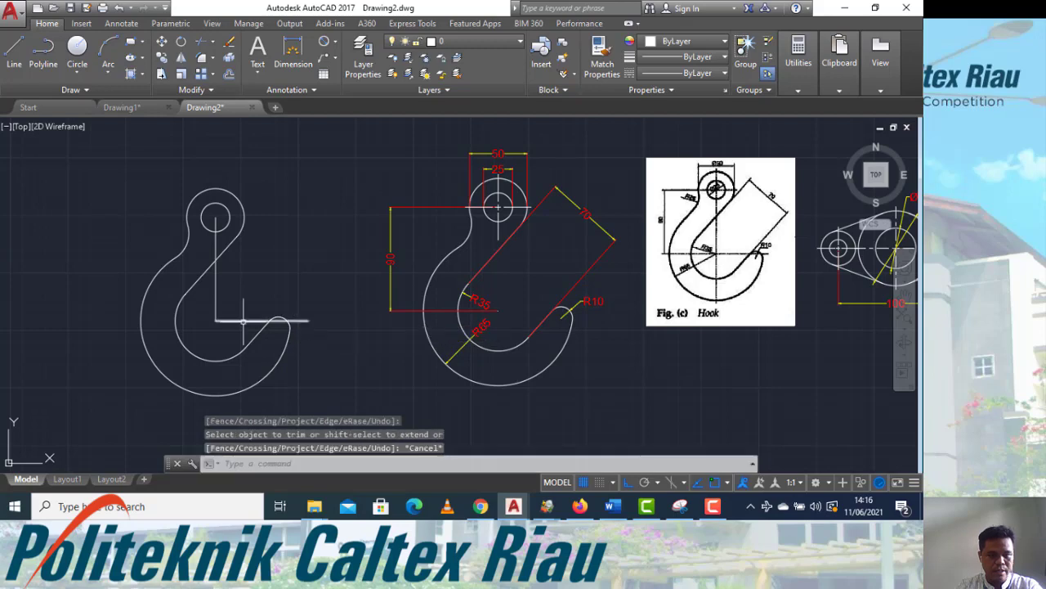
Erase the vertical and horizontal construction lines meeting at the hook's centre.
{"action": "left_click", "coordinate": [233, 327]}
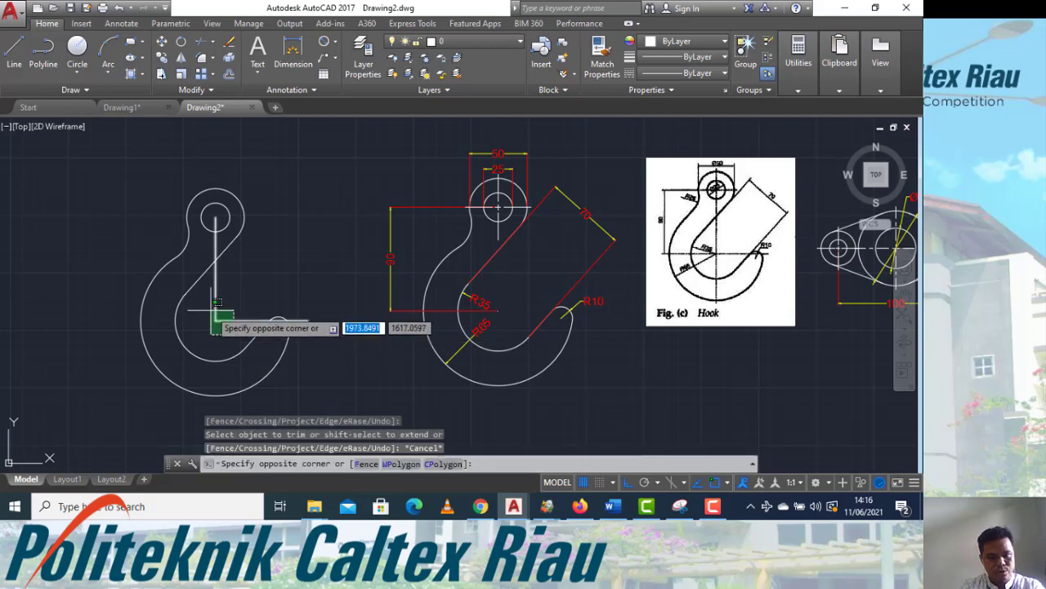
{"action": "left_click", "coordinate": [211, 310]}
{"action": "type", "text": "e"}
{"action": "key", "text": "Return"}
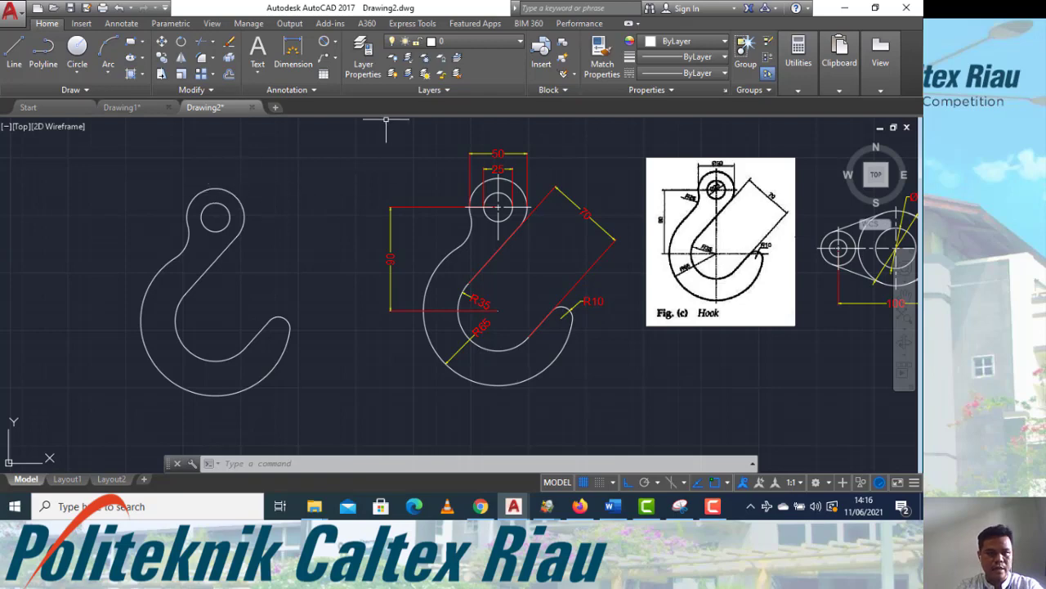
Add centre marks to the outer eye circle and the large outer hook arc.
{"action": "left_click", "coordinate": [126, 25]}
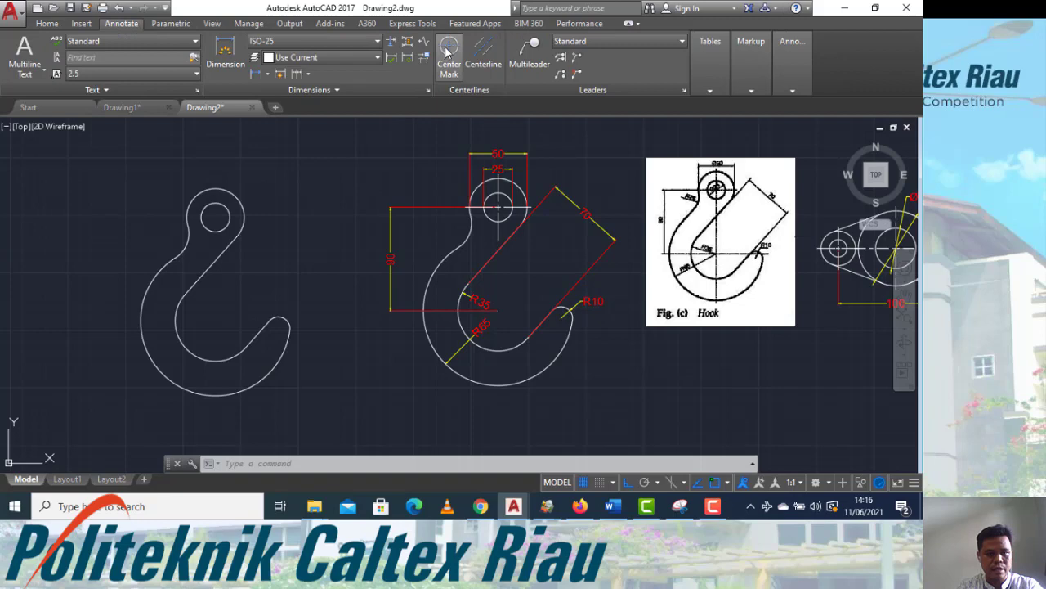
{"action": "left_click", "coordinate": [447, 51]}
{"action": "left_click", "coordinate": [229, 191]}
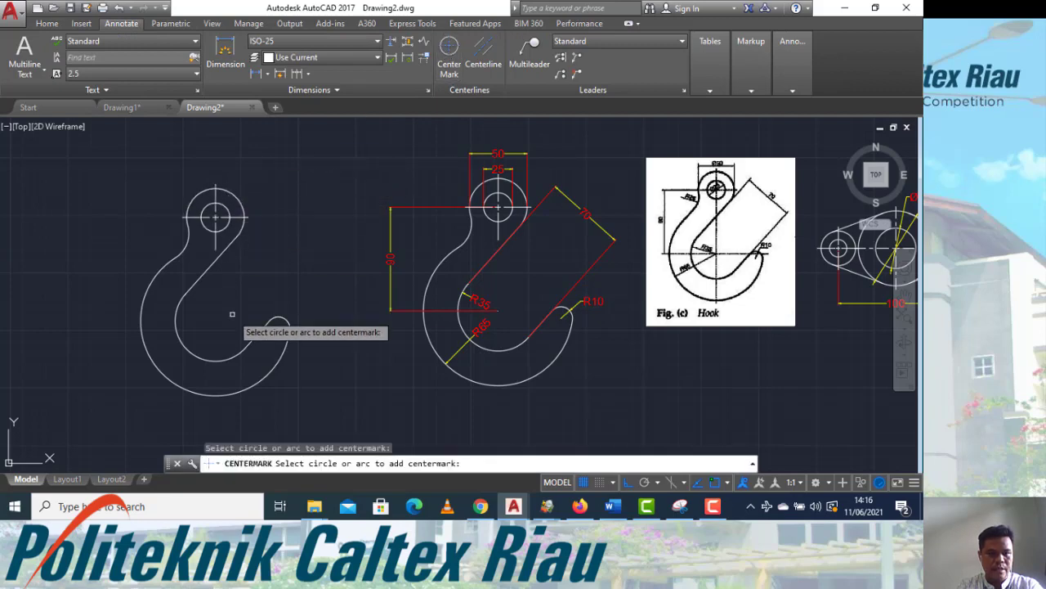
{"action": "left_click", "coordinate": [211, 395]}
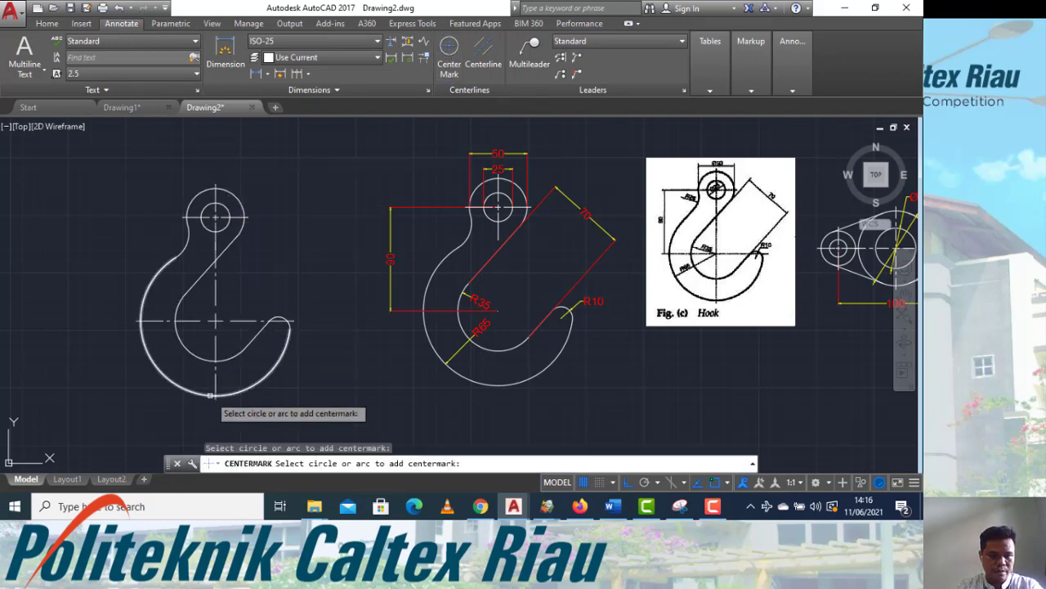
{"action": "key", "text": "Escape"}
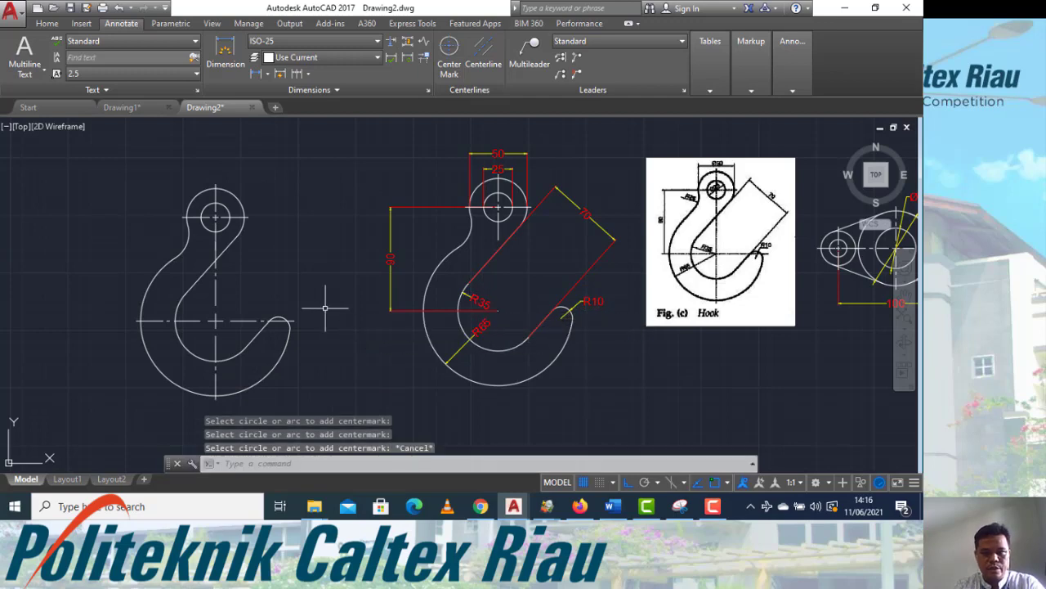
Add a vertical linear dimension between the eye centre and the hook centre, placed left of the hook.
{"action": "left_click", "coordinate": [47, 24]}
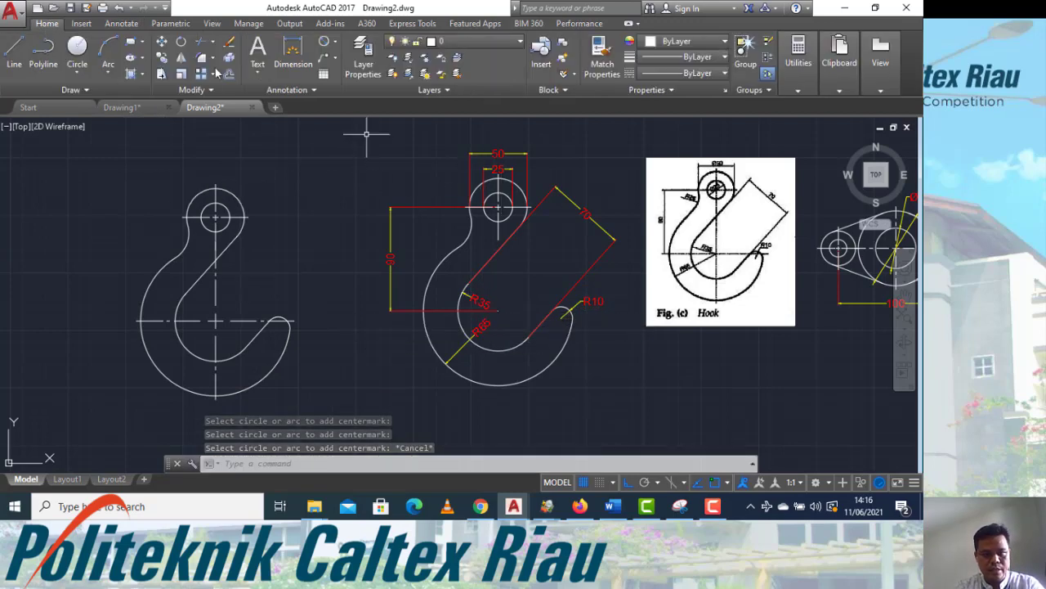
{"action": "left_click", "coordinate": [335, 42]}
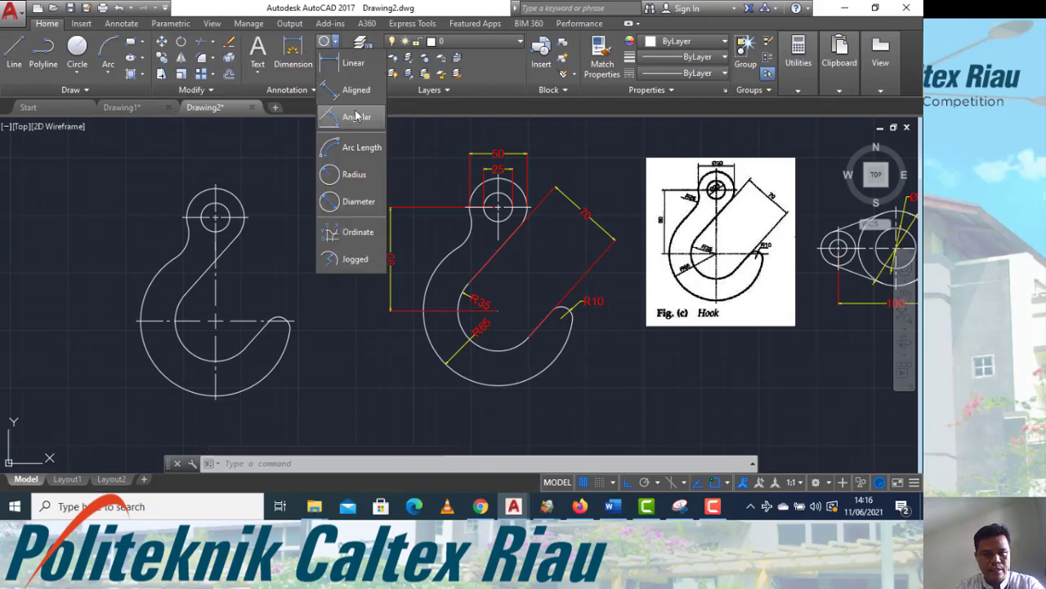
{"action": "left_click", "coordinate": [352, 64]}
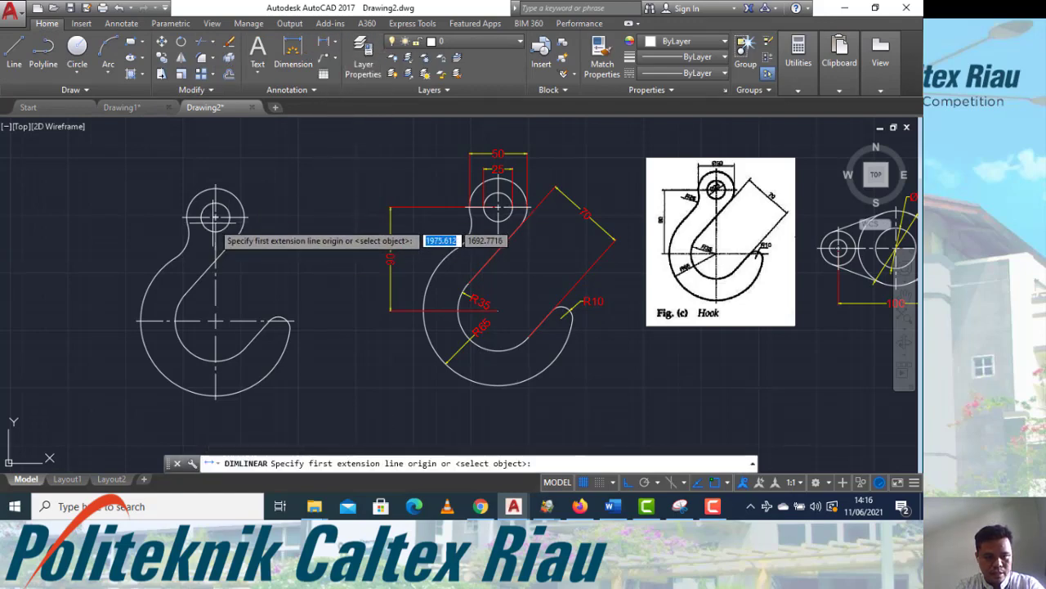
{"action": "left_click", "coordinate": [215, 216]}
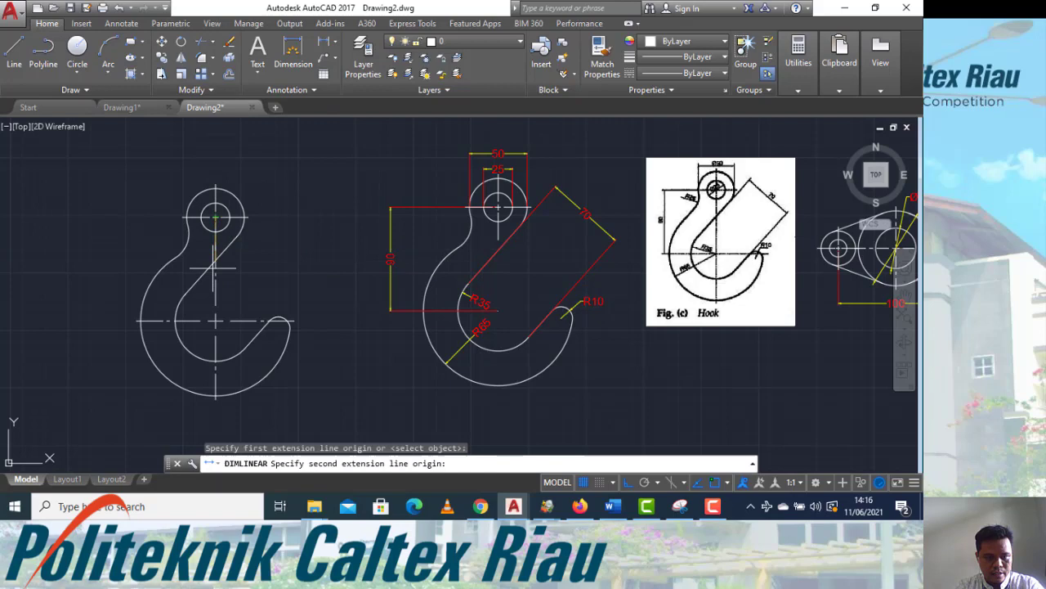
{"action": "left_click", "coordinate": [215, 321]}
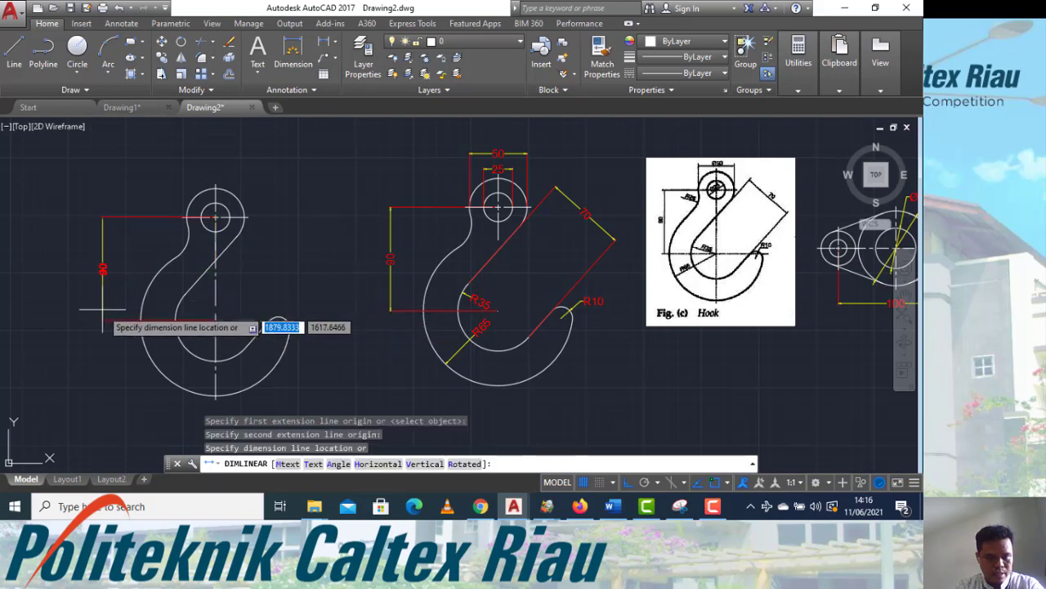
{"action": "left_click", "coordinate": [103, 301]}
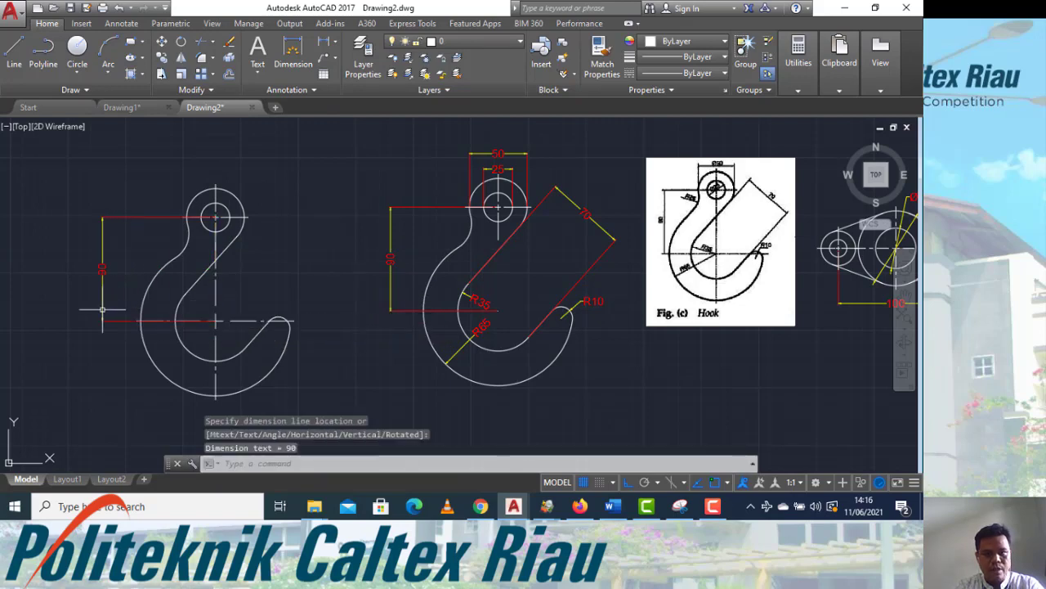
Add a horizontal linear dimension across the outer eye circle, placed above the eye.
{"action": "left_click", "coordinate": [323, 45]}
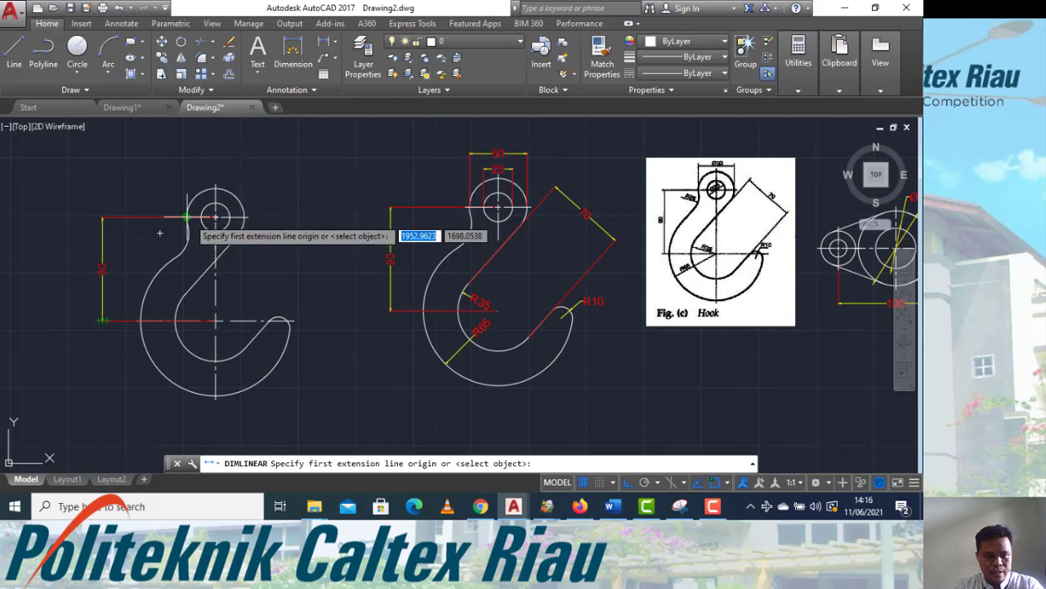
{"action": "left_click", "coordinate": [186, 217]}
{"action": "left_click", "coordinate": [217, 215]}
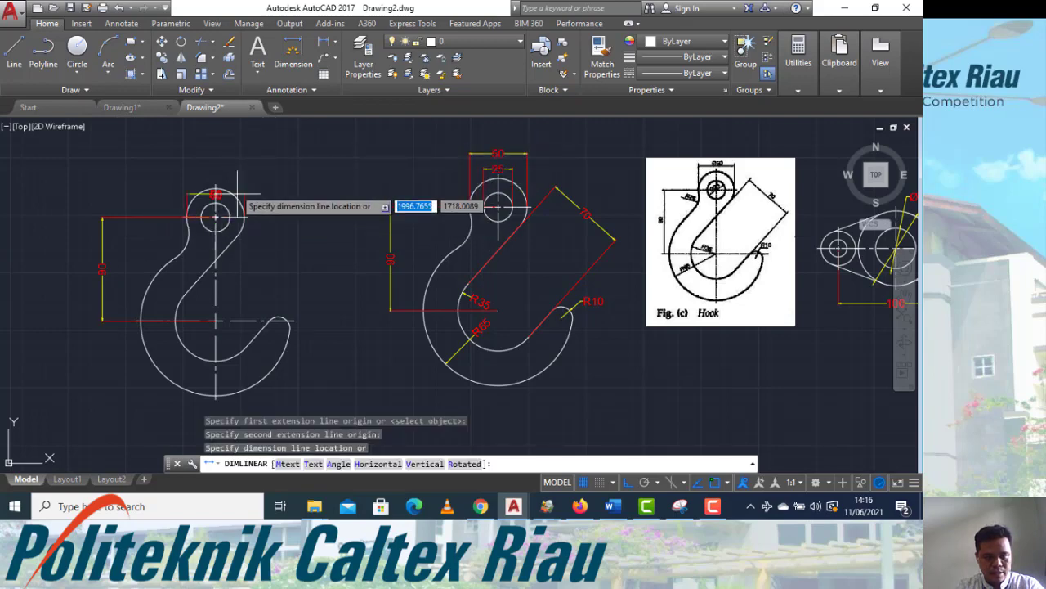
{"action": "left_click", "coordinate": [233, 154]}
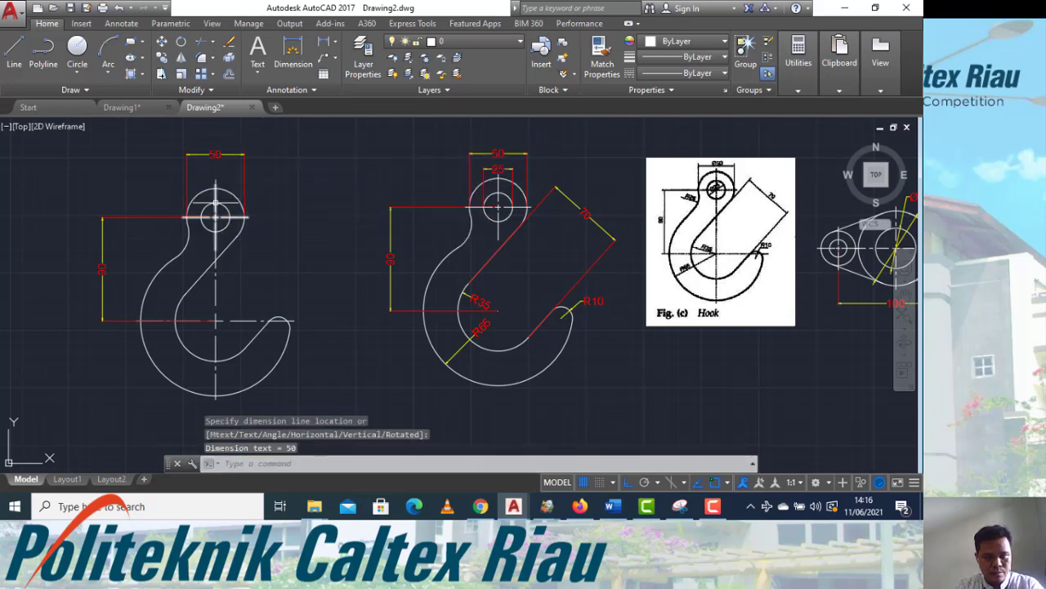
Add a horizontal linear dimension across the inner eye circle, placed between the eye and the outer circle's dimension.
{"action": "key", "text": "Return"}
{"action": "left_click", "coordinate": [216, 217]}
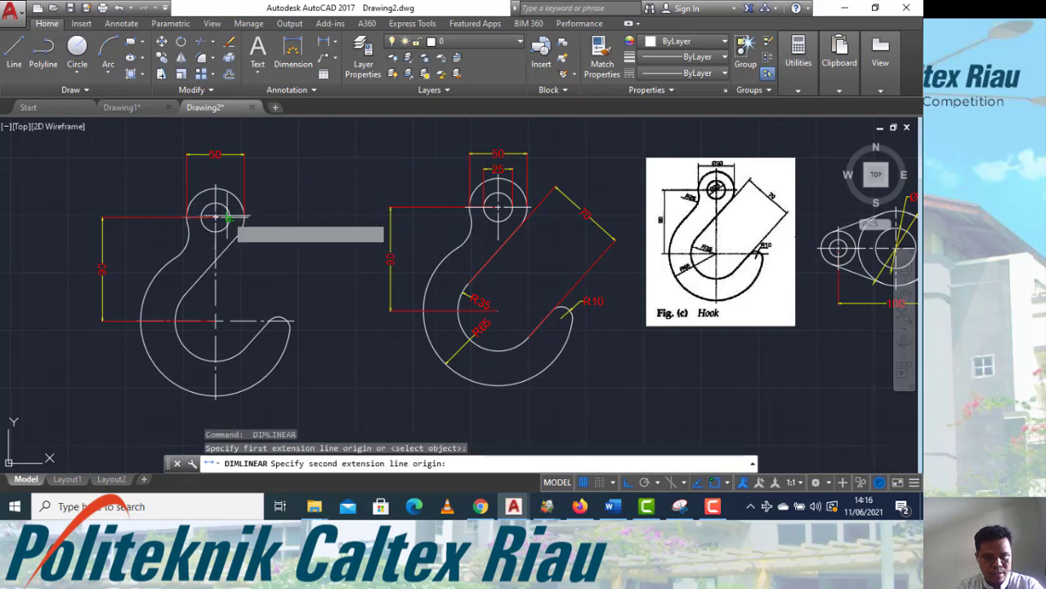
{"action": "left_click", "coordinate": [229, 216]}
{"action": "left_click", "coordinate": [231, 176]}
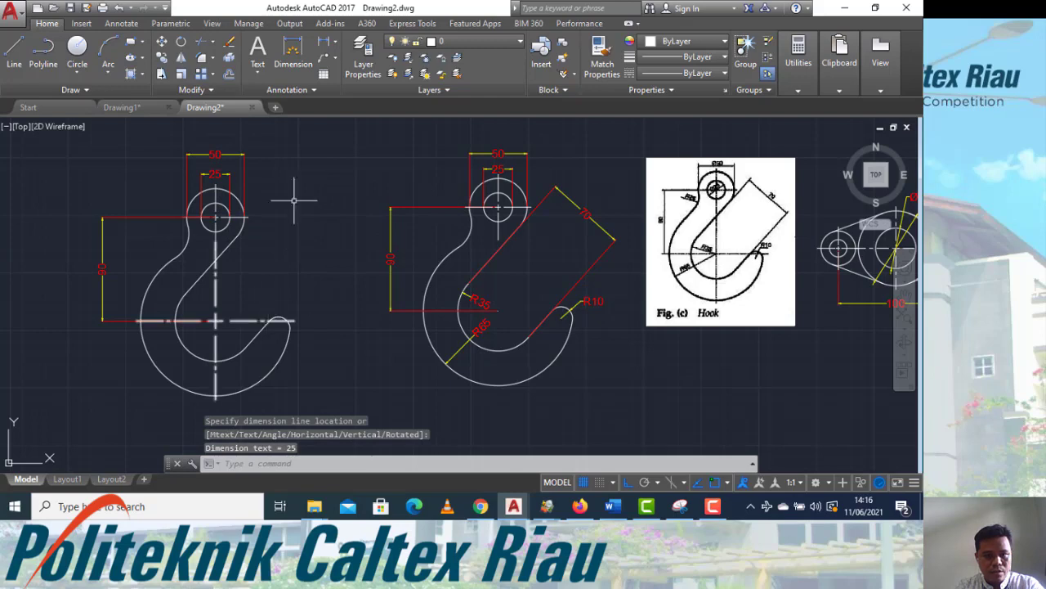
{"action": "key", "text": "Escape"}
Add radius dimensions to the inner and the large outer arcs of the new hook, with their texts inside the hook.
{"action": "left_click", "coordinate": [335, 42]}
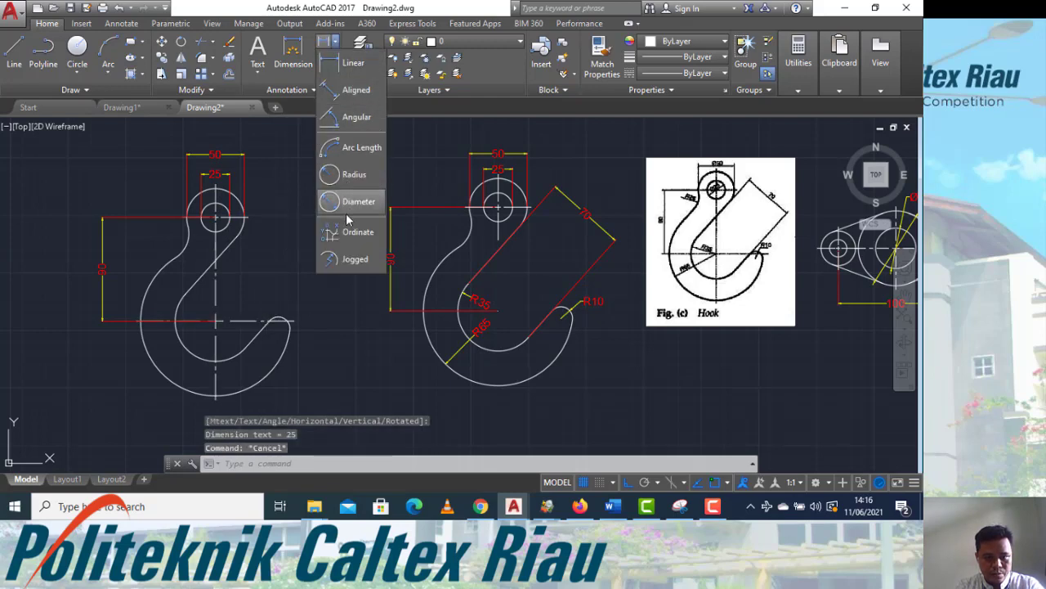
{"action": "left_click", "coordinate": [348, 174]}
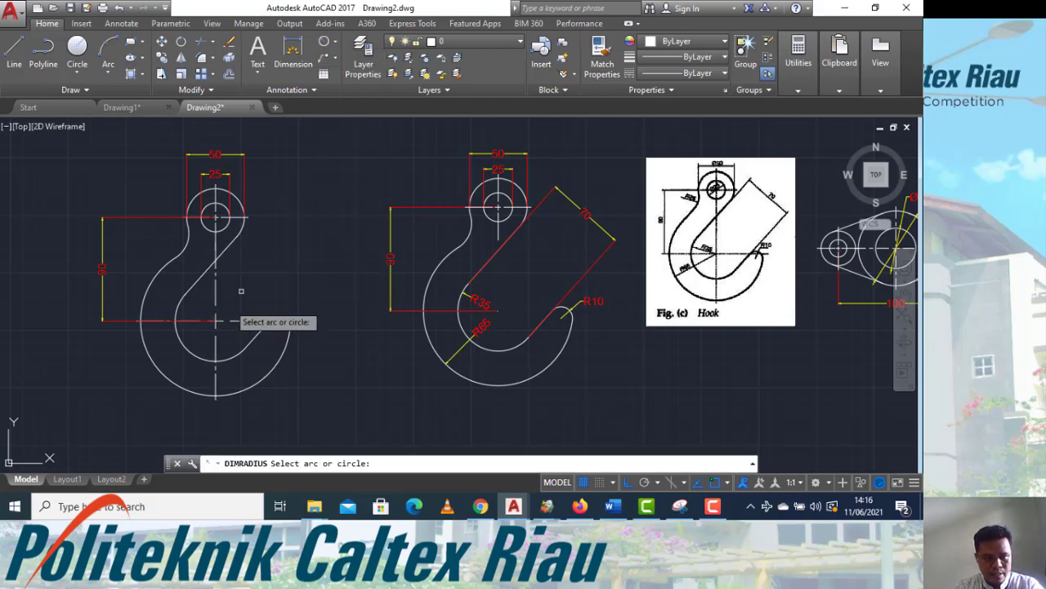
{"action": "left_click", "coordinate": [184, 298]}
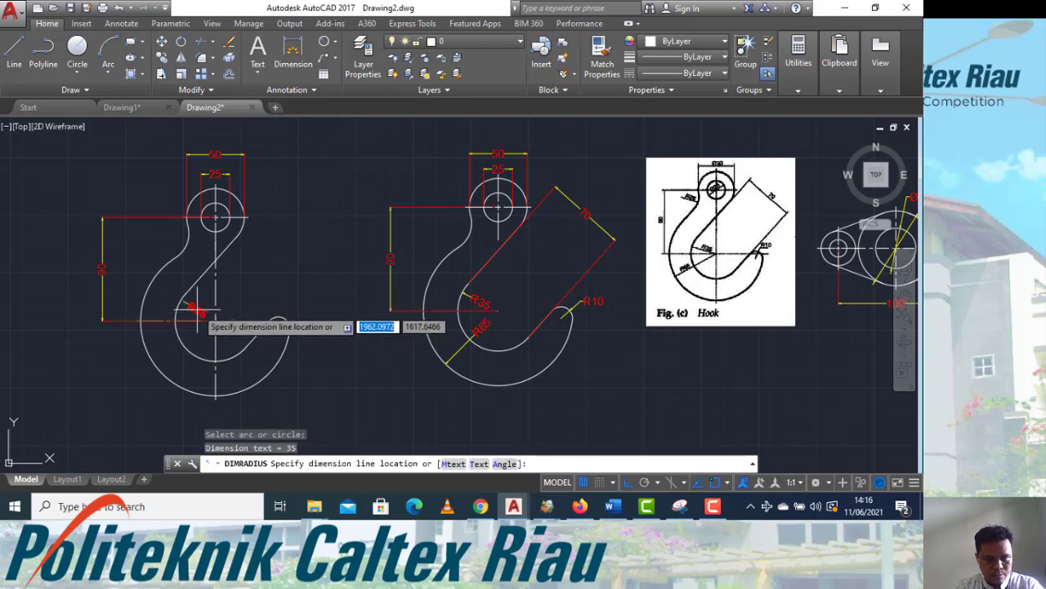
{"action": "left_click", "coordinate": [196, 310]}
{"action": "key", "text": "Return"}
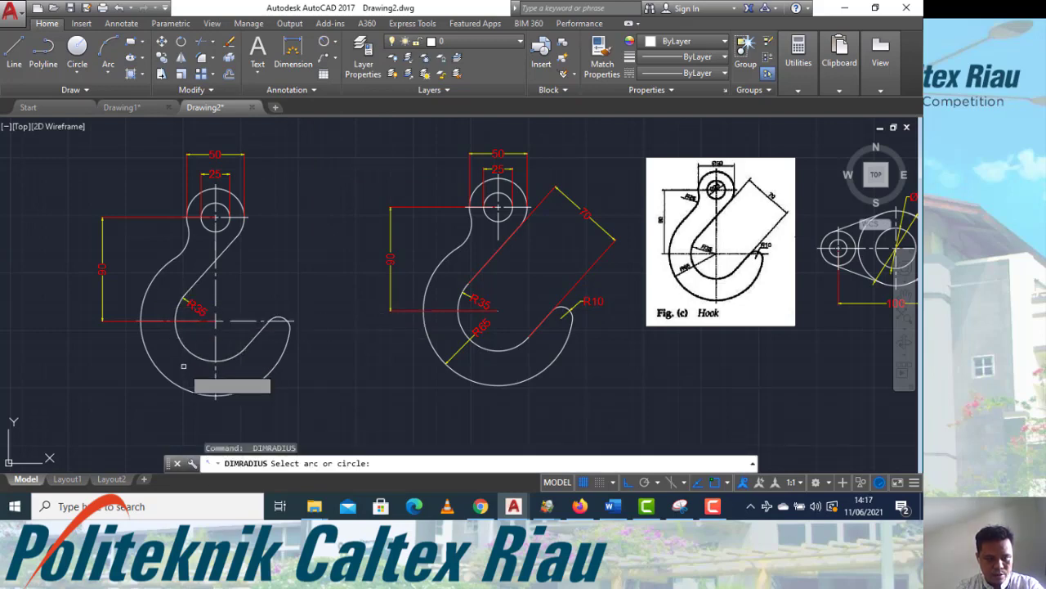
{"action": "left_click", "coordinate": [184, 381]}
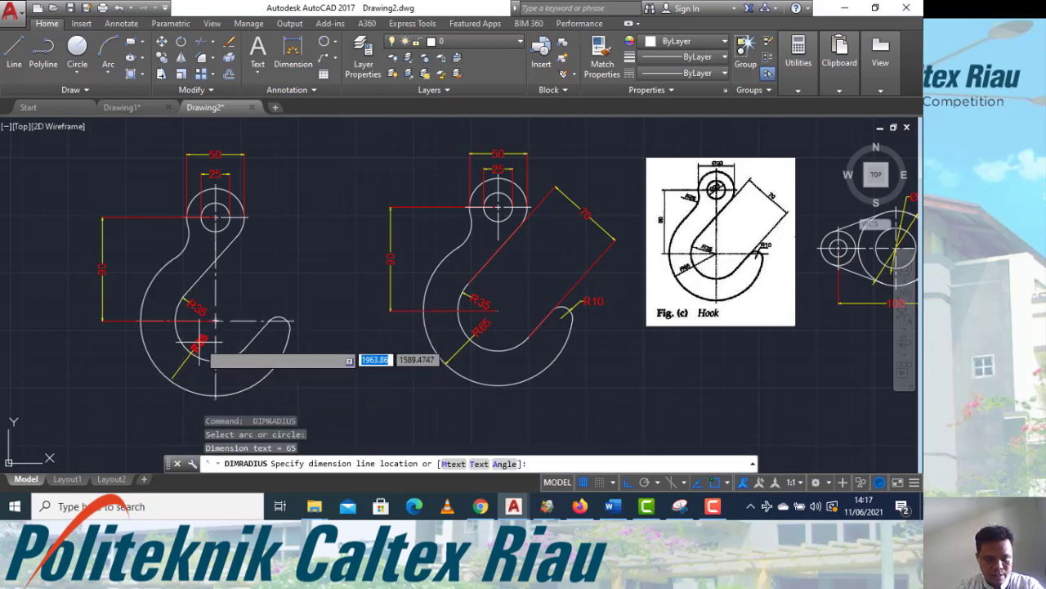
{"action": "left_click", "coordinate": [200, 345]}
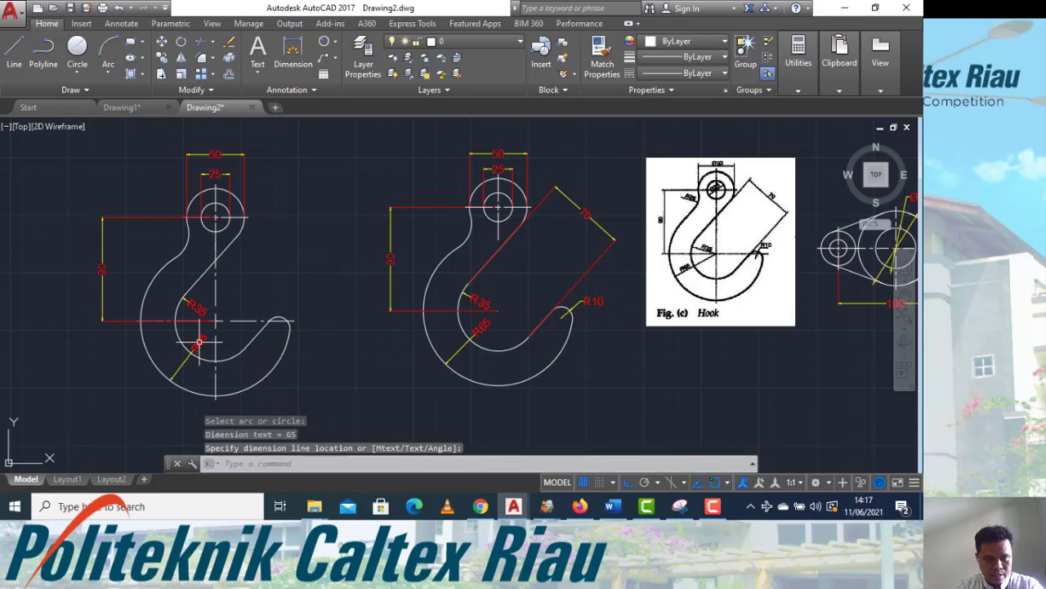
Add a radius dimension to the small arc at the hook's tip, with its text outside the tip.
{"action": "key", "text": "Return"}
{"action": "left_click", "coordinate": [278, 325]}
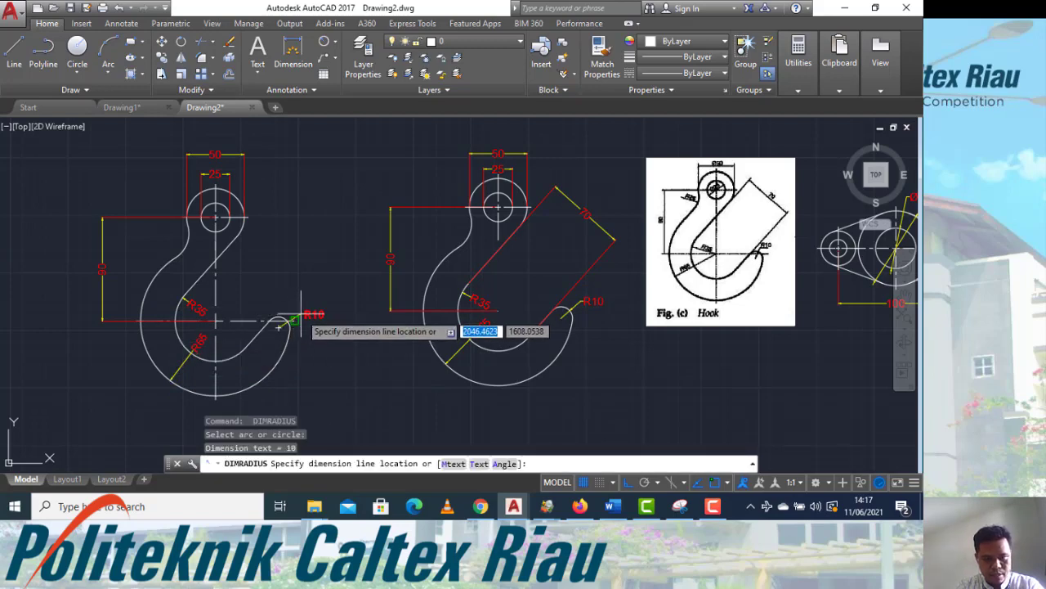
{"action": "left_click", "coordinate": [298, 311]}
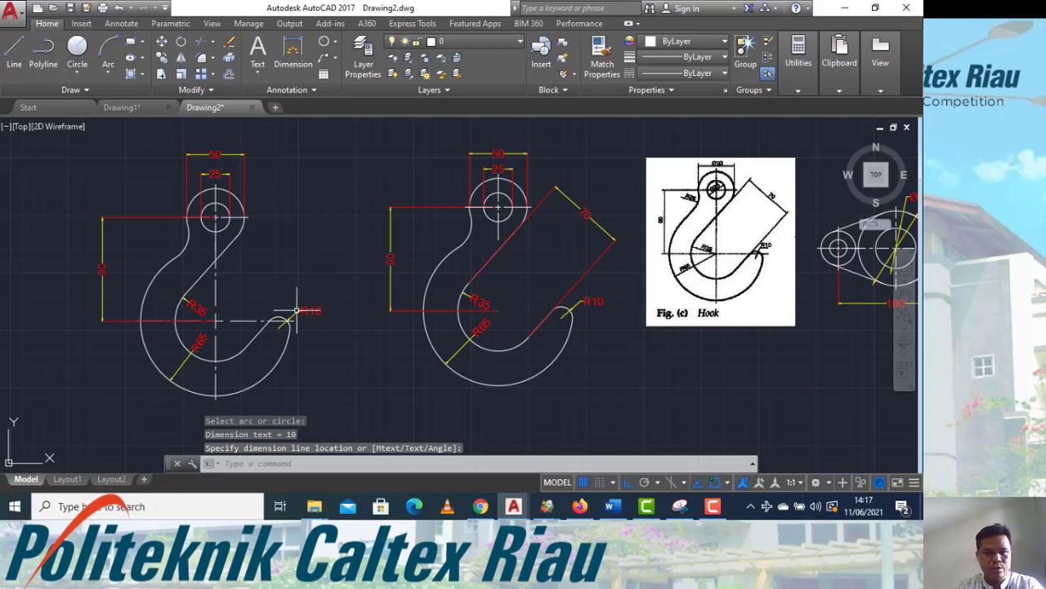
{"action": "key", "text": "Escape"}
Add an aligned dimension between the two endpoints of the inner hook arc, placed beyond the opening to the upper right of the hook.
{"action": "left_click", "coordinate": [334, 45]}
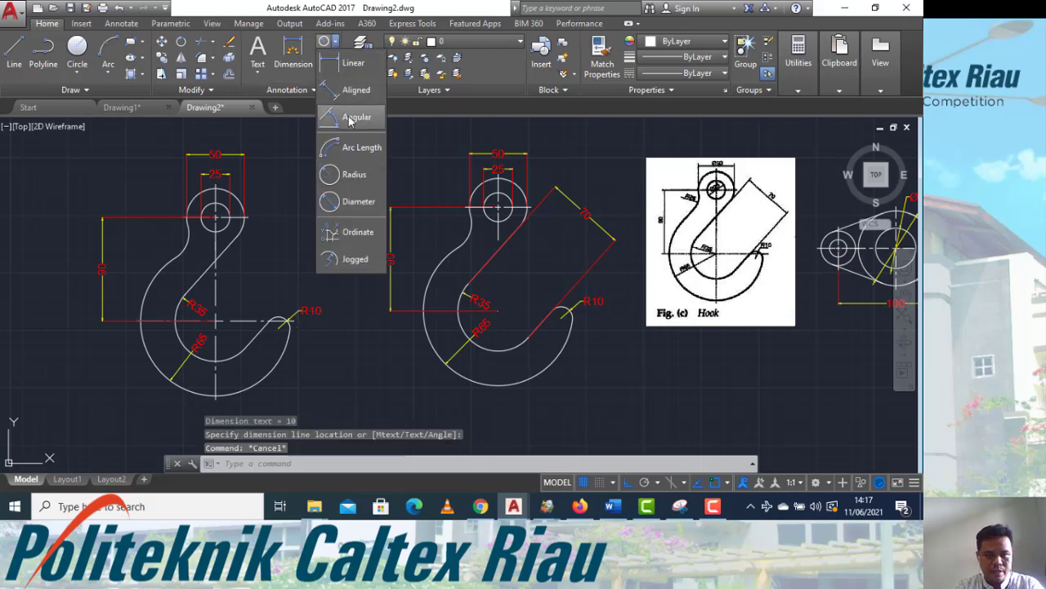
{"action": "left_click", "coordinate": [348, 88]}
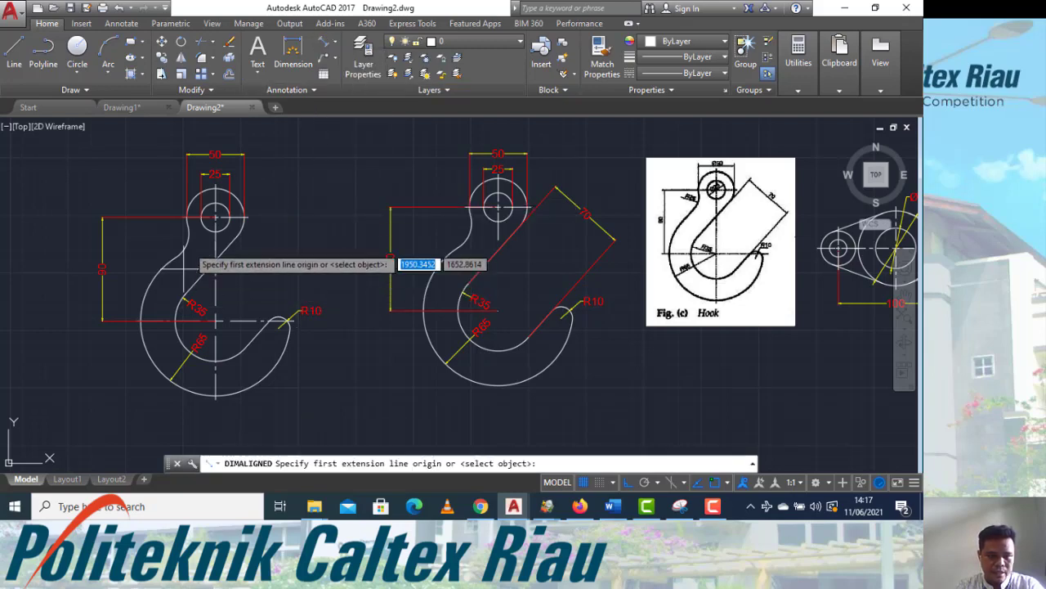
{"action": "left_click", "coordinate": [186, 314]}
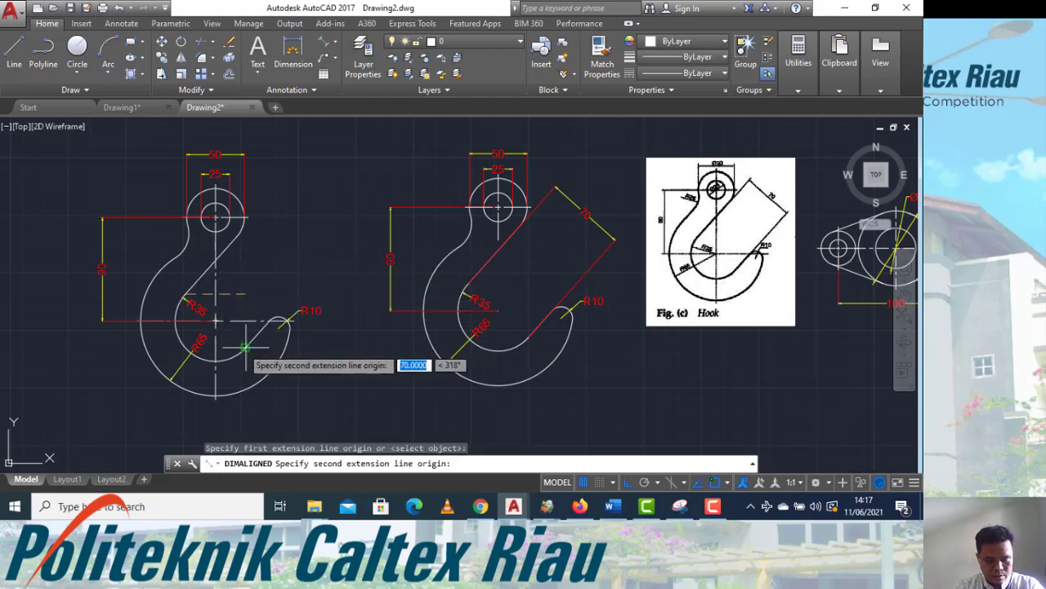
{"action": "left_click", "coordinate": [218, 319]}
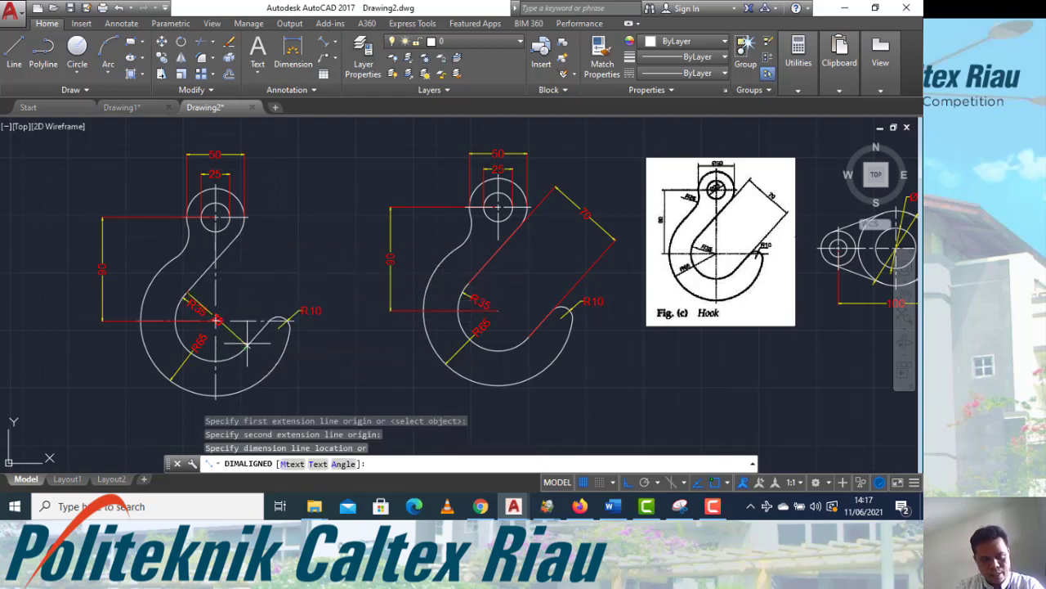
{"action": "left_click", "coordinate": [310, 217]}
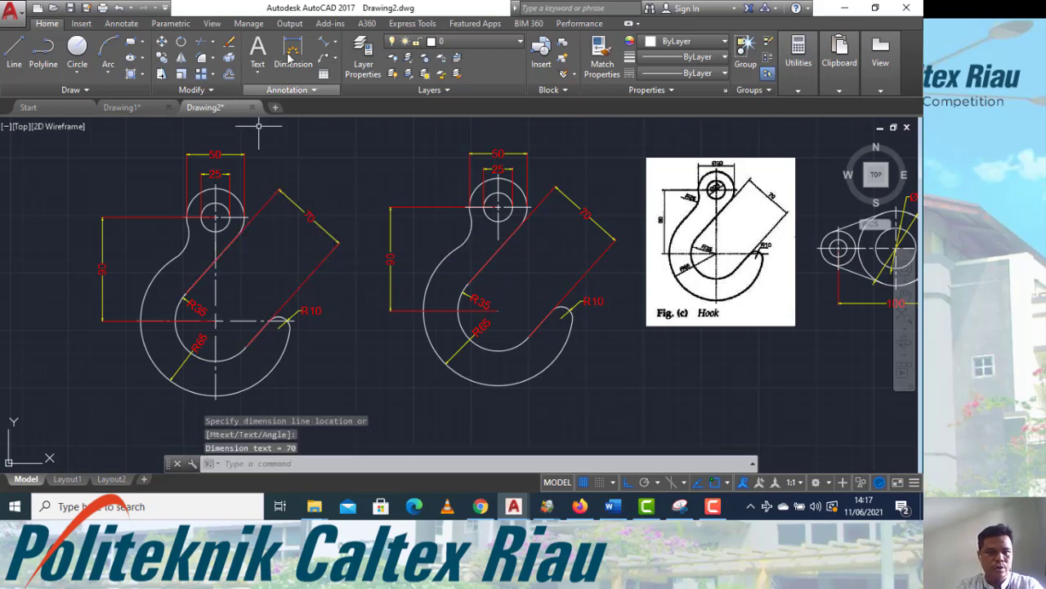
{"action": "key", "text": "Escape"}
Add a radius dimension to the neck arc below the eye, with its text outside the hook's left edge.
{"action": "left_click", "coordinate": [335, 42]}
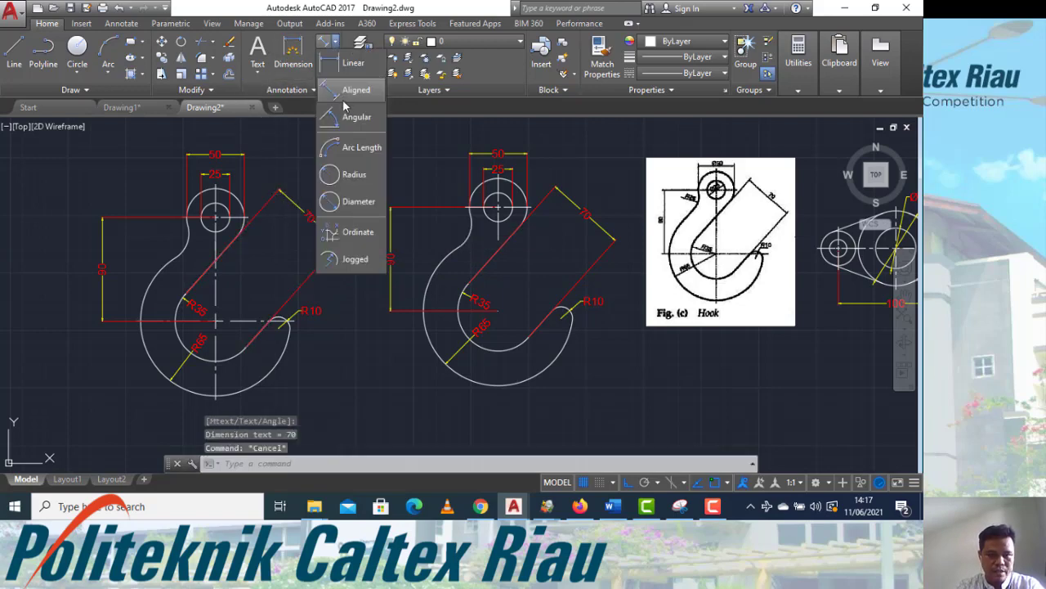
{"action": "left_click", "coordinate": [350, 174]}
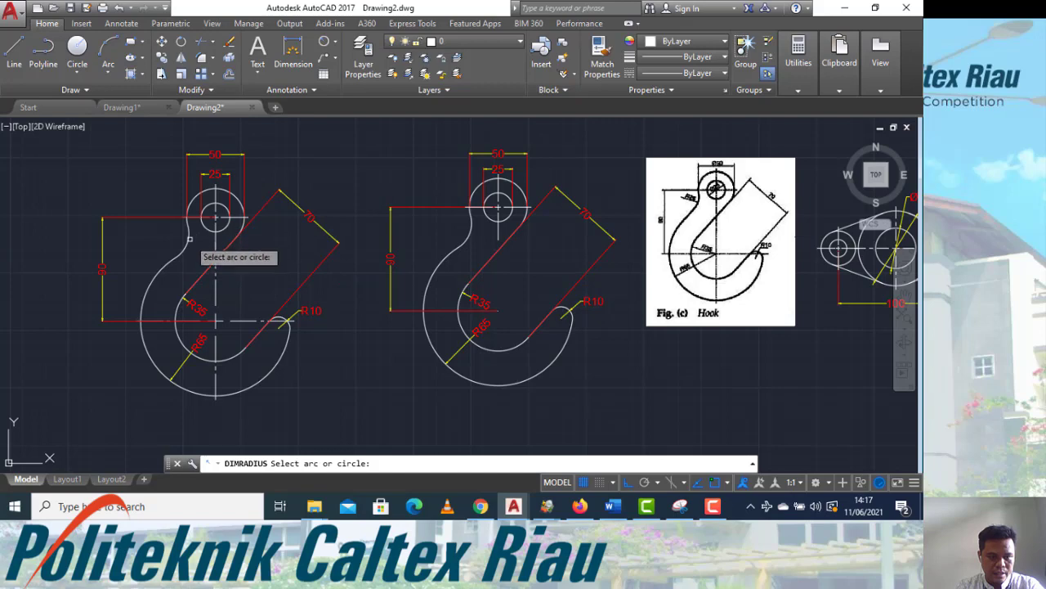
{"action": "left_click", "coordinate": [193, 235]}
{"action": "left_click", "coordinate": [160, 234]}
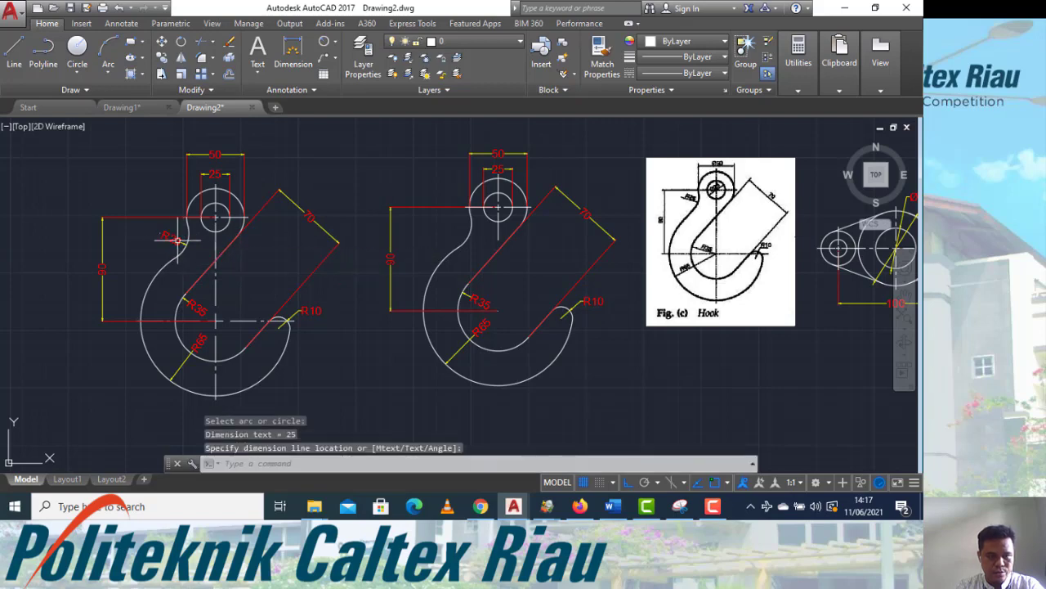
{"action": "key", "text": "Escape"}
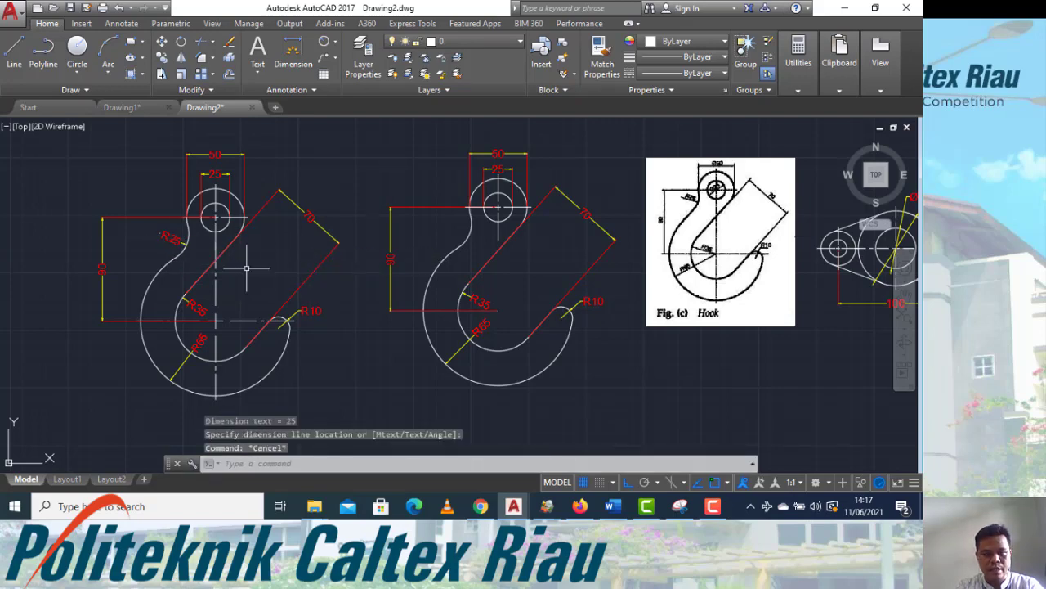
{"action": "scroll", "coordinate": [205, 170], "scroll_direction": "down", "scroll_amount": 2}
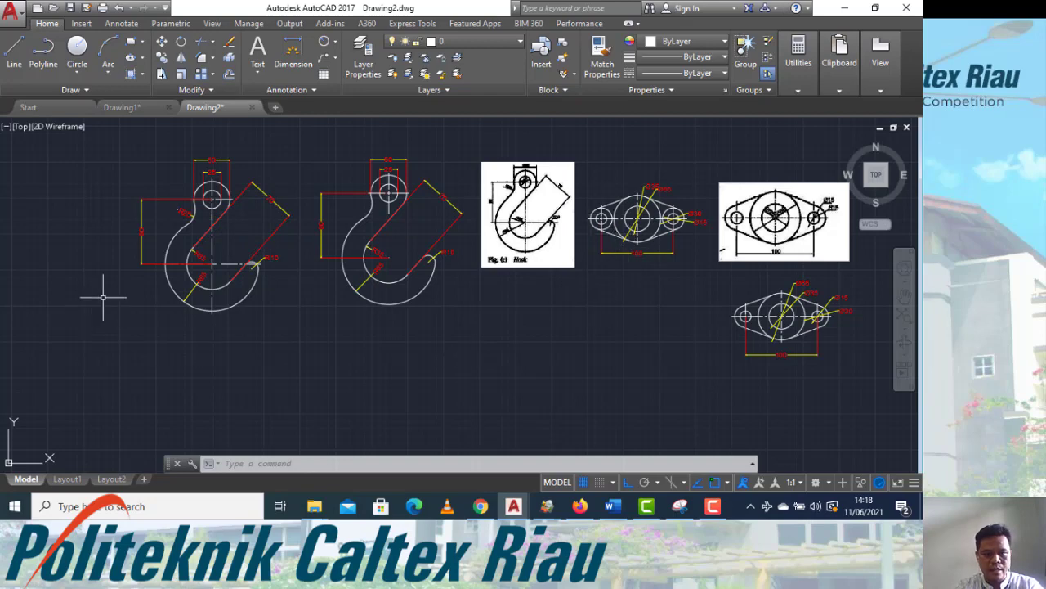
{"action": "middle_click_drag", "start_coordinate": [460, 242], "coordinate": [361, 262]}
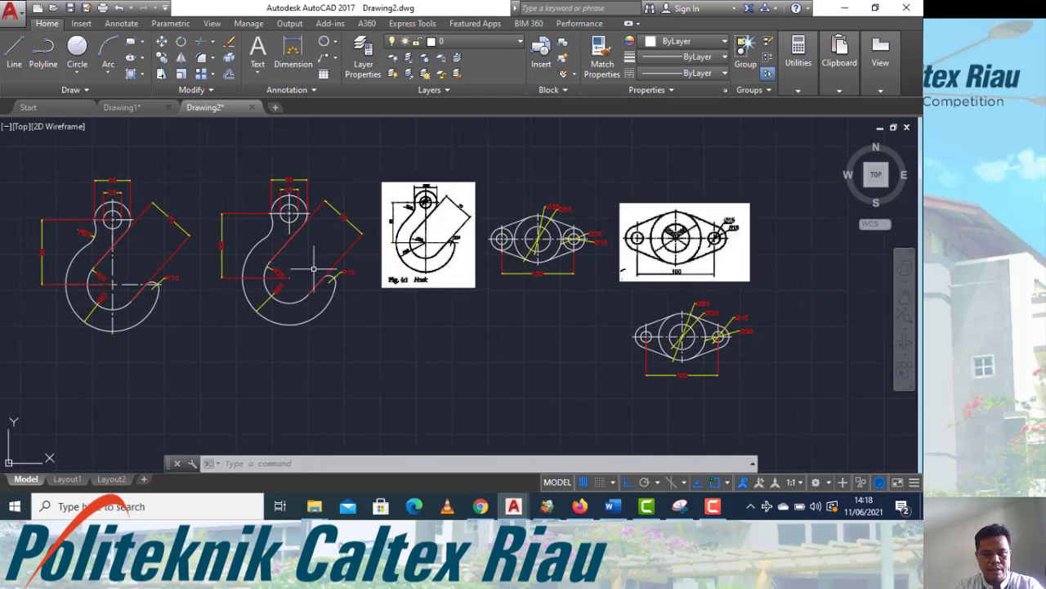